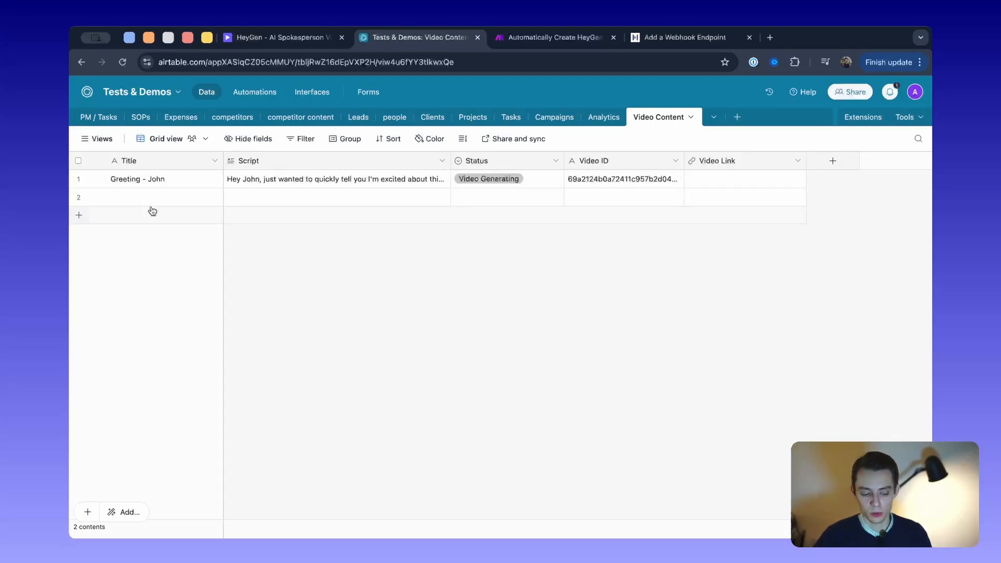
Look over the HeyGen projects, return to Airtable, and title the second record "Greeting - " followed by the recipient's first name
{"action": "left_click", "coordinate": [252, 38]}
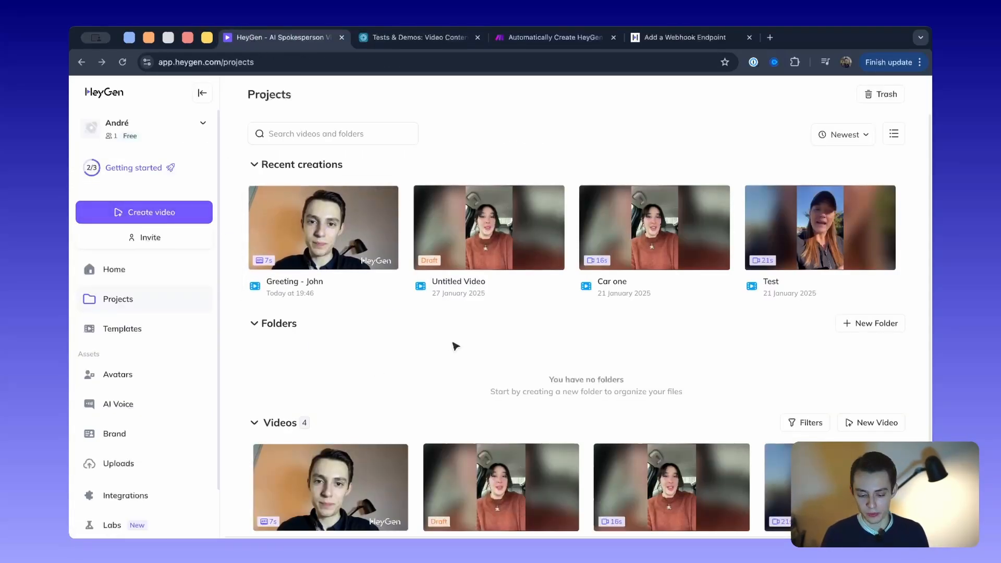
{"action": "left_click", "coordinate": [401, 37]}
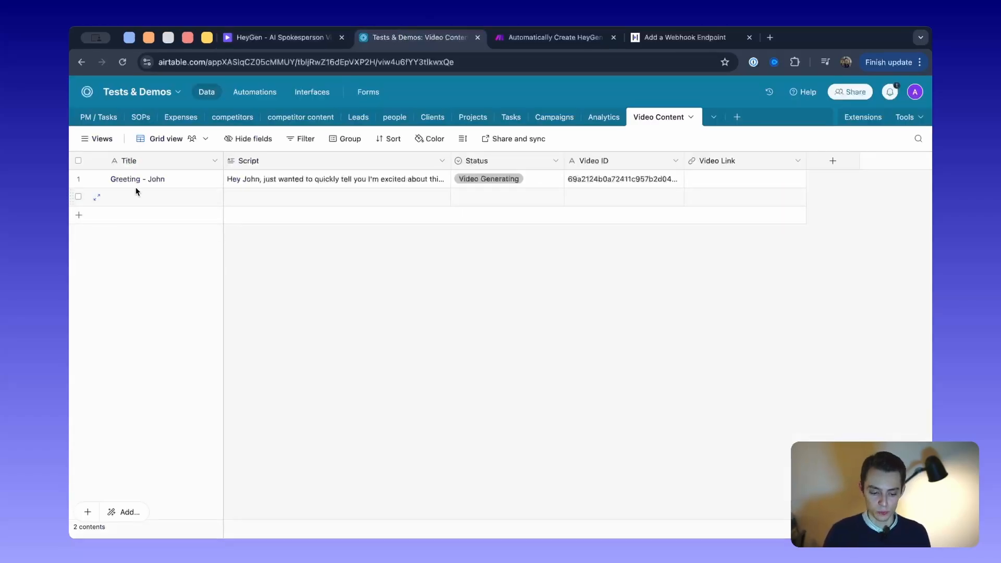
{"action": "left_click", "coordinate": [158, 206]}
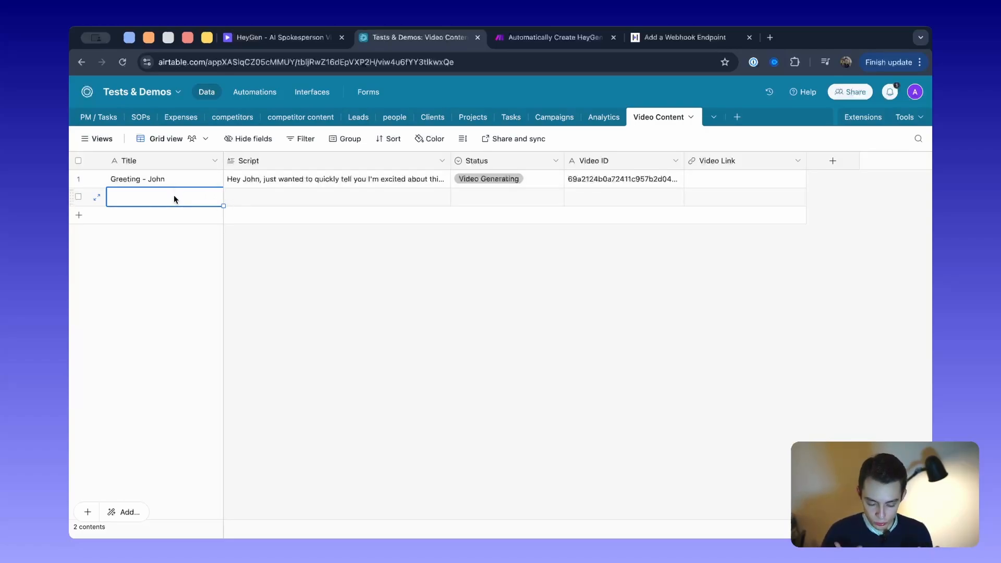
{"action": "type", "text": "Greeting -"}
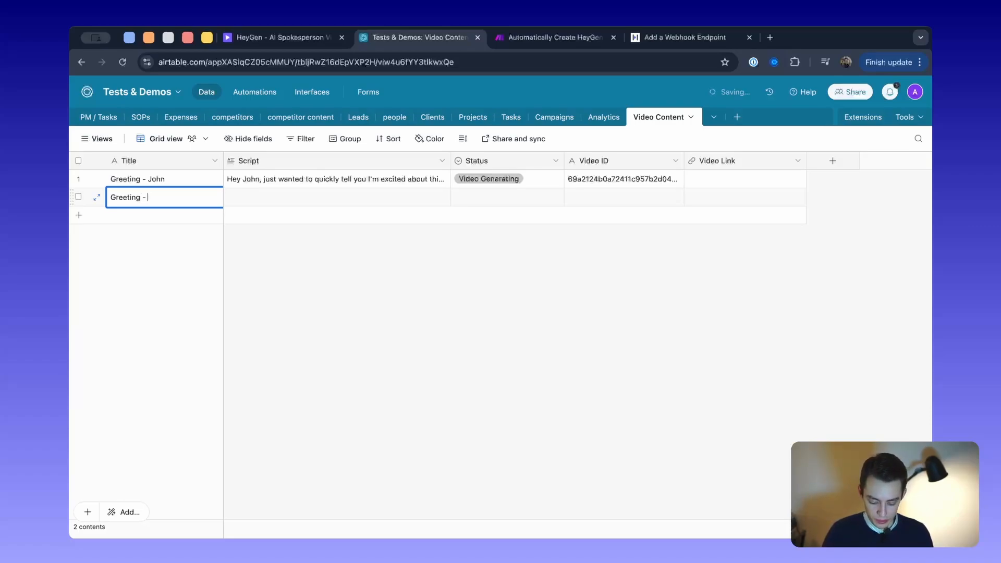
{"action": "type", "text": "Bill"}
{"action": "key", "text": "Tab"}
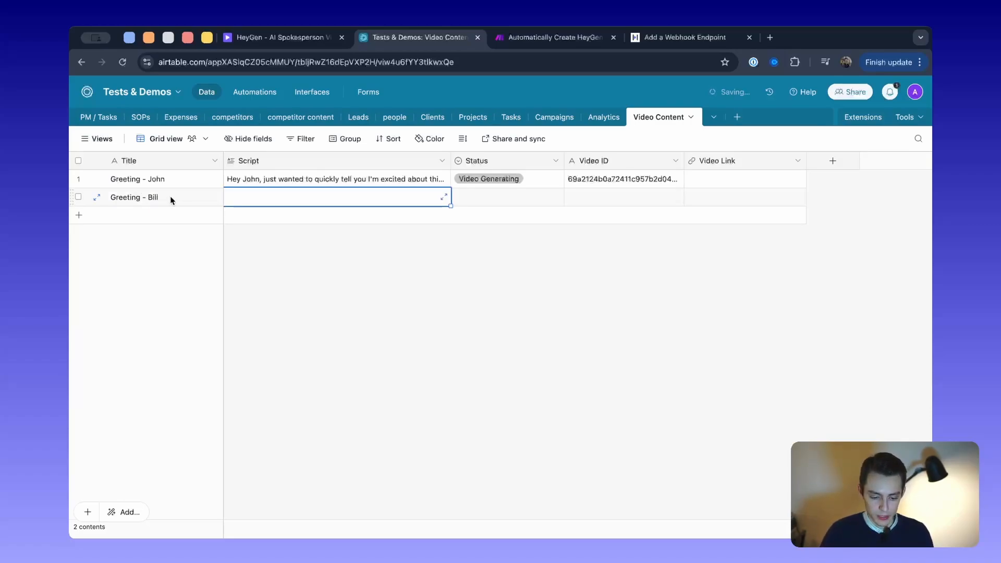
Copy the first record's script into the second record's Script cell and open it for editing
{"action": "left_click", "coordinate": [280, 182]}
{"action": "key", "text": "ctrl+c"}
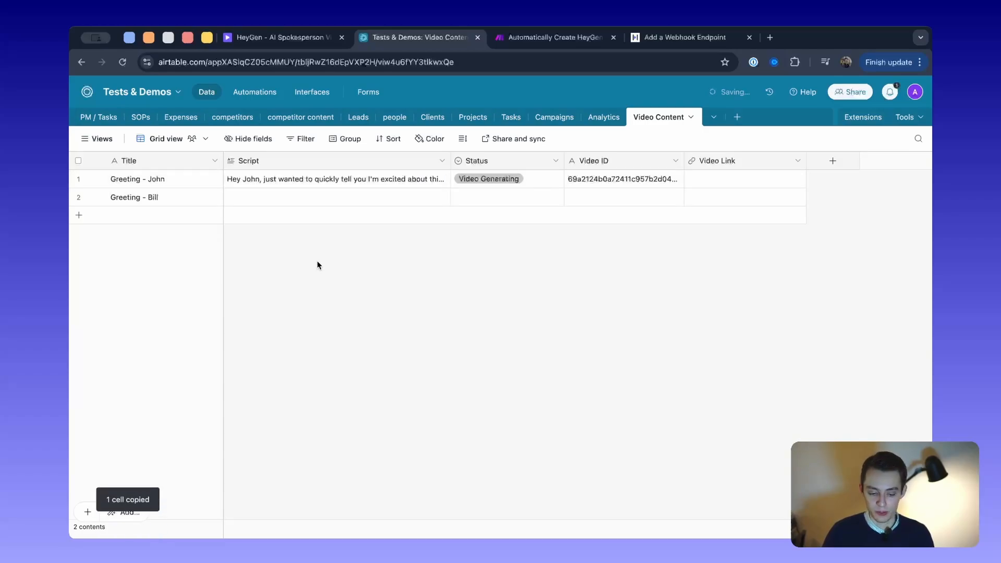
{"action": "left_click", "coordinate": [320, 196]}
{"action": "key", "text": "ctrl+v"}
{"action": "left_click", "coordinate": [321, 193]}
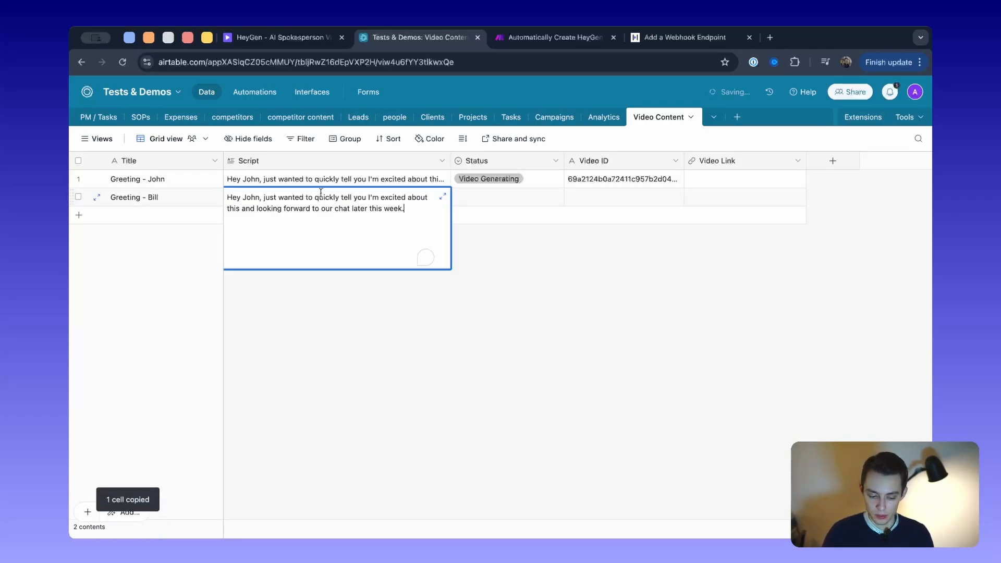
Replace the name in the second record's script with that record's recipient's first name
{"action": "double_click", "coordinate": [253, 197]}
{"action": "type", "text": "NAME"}
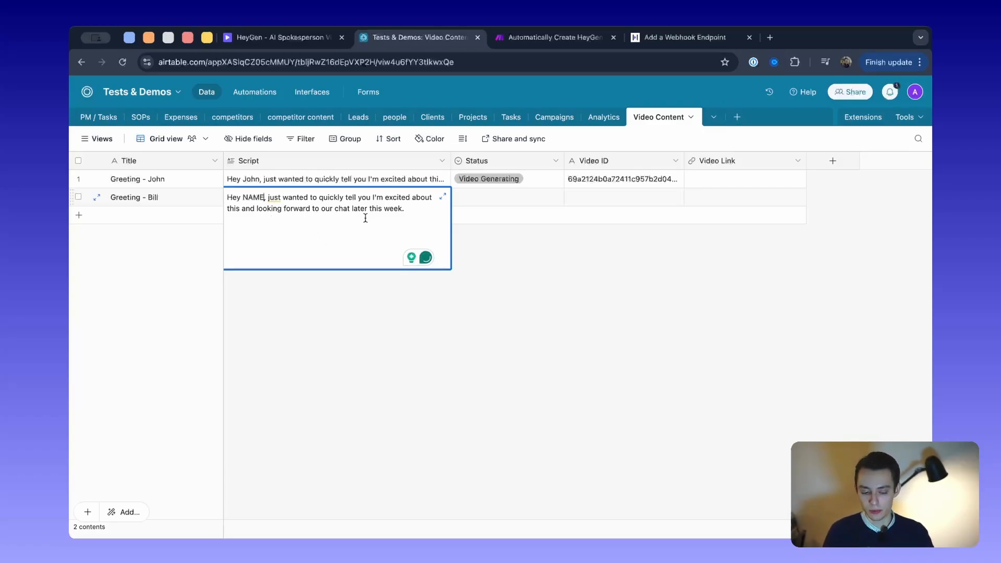
{"action": "double_click", "coordinate": [250, 197]}
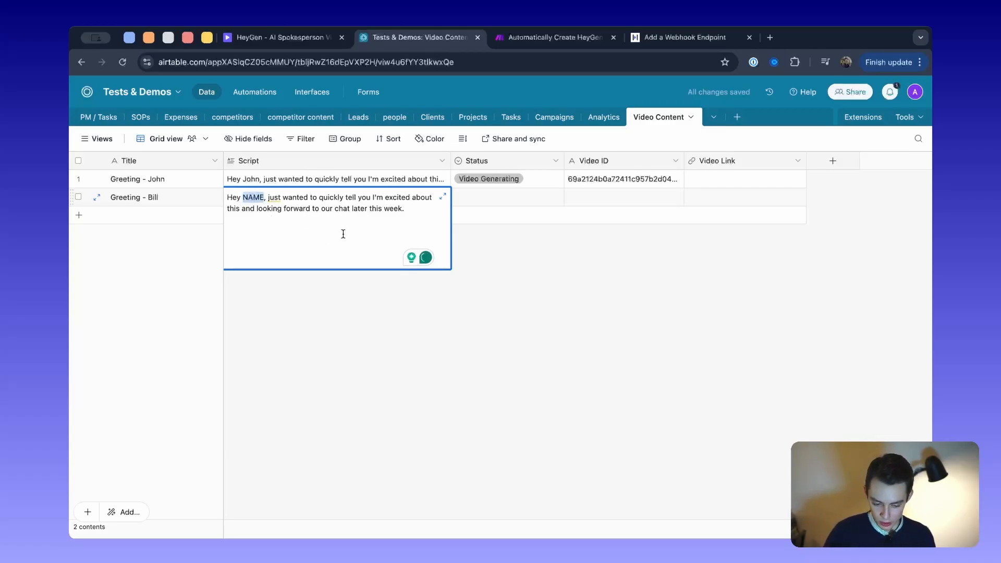
{"action": "type", "text": "Bill"}
{"action": "left_click", "coordinate": [336, 303]}
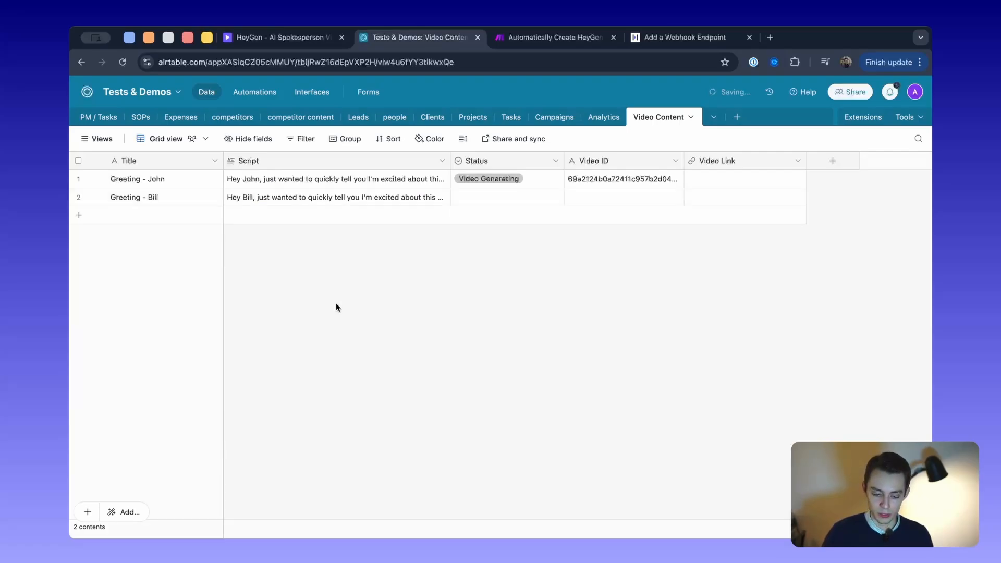
Insert a single line text field called Name directly after the Title field
{"action": "left_click", "coordinate": [246, 192]}
{"action": "right_click", "coordinate": [191, 166]}
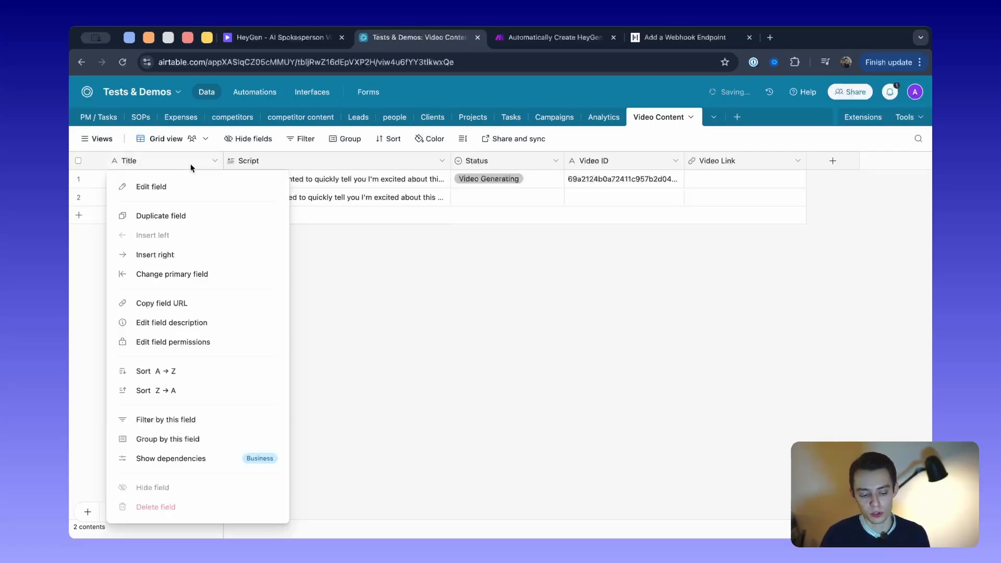
{"action": "left_click", "coordinate": [201, 254]}
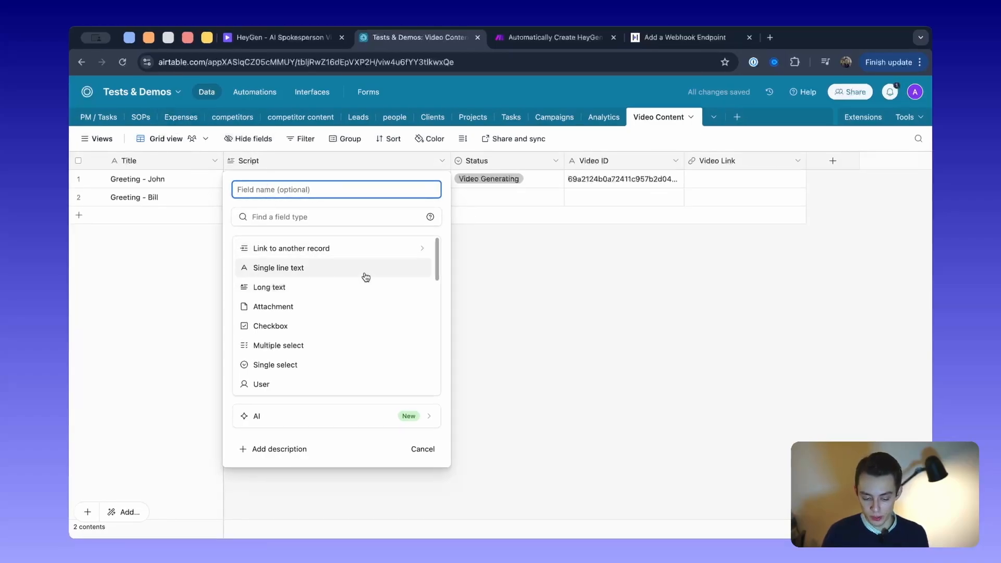
{"action": "type", "text": "Name"}
{"action": "left_click", "coordinate": [323, 267]}
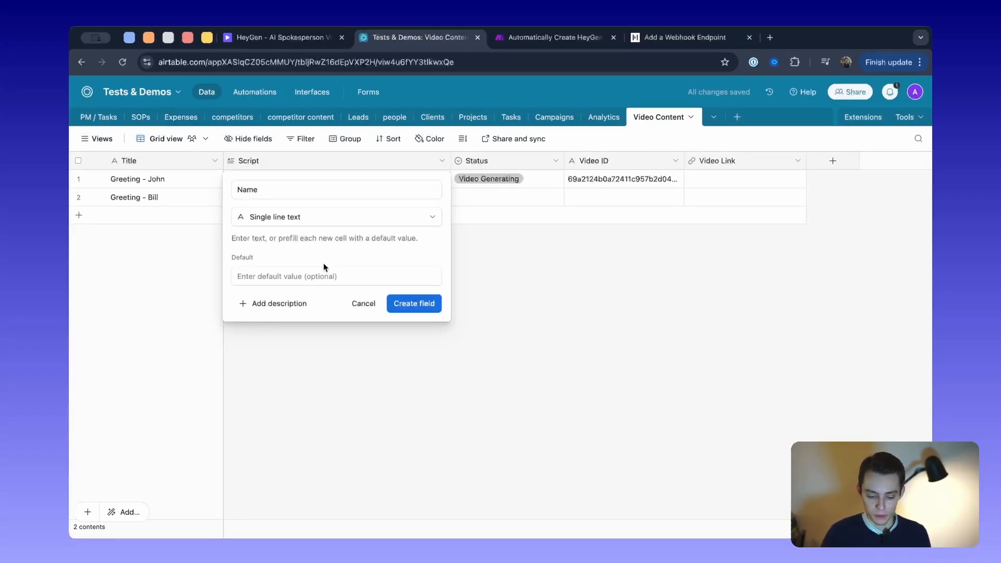
{"action": "left_click", "coordinate": [404, 305]}
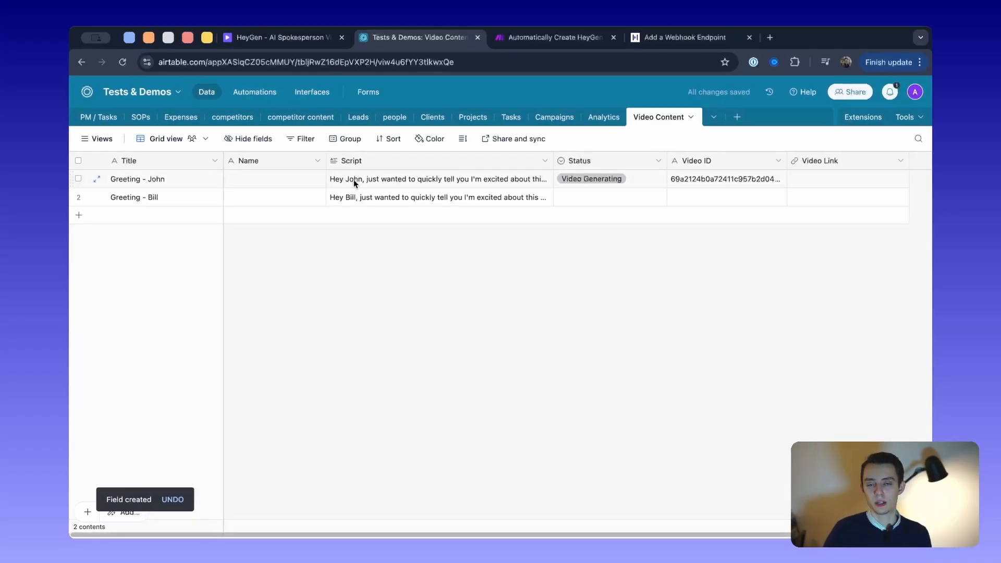
Delete the newly added Name field from the Video Content table
{"action": "right_click", "coordinate": [269, 160]}
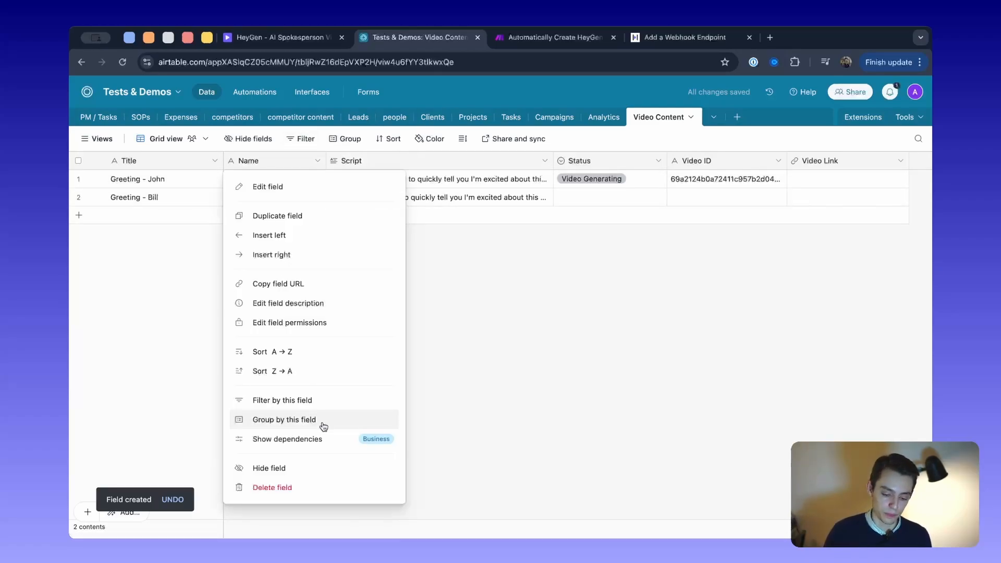
{"action": "left_click", "coordinate": [316, 487]}
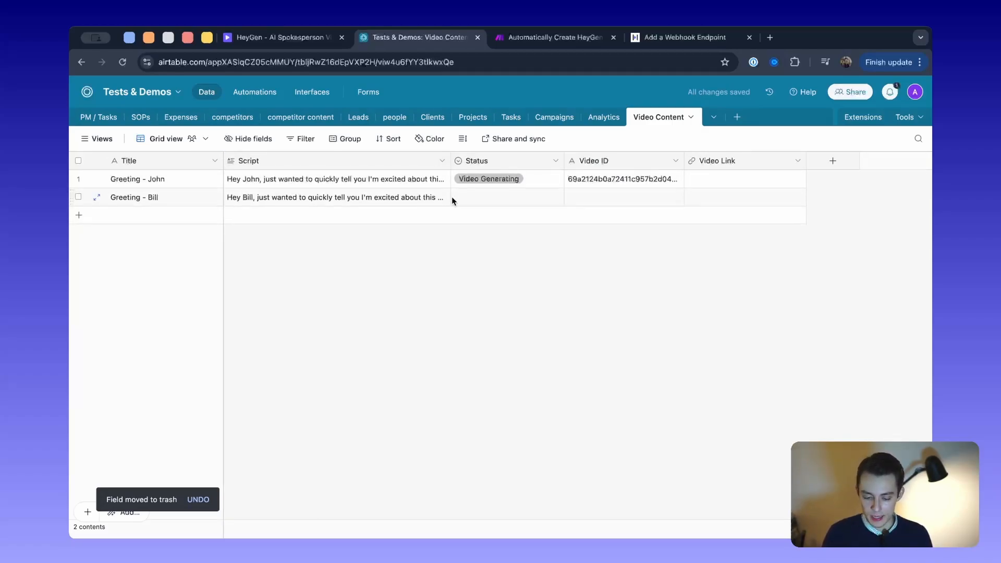
Examine the Status options available for the second record without choosing one
{"action": "left_click", "coordinate": [508, 205]}
{"action": "left_click", "coordinate": [527, 211]}
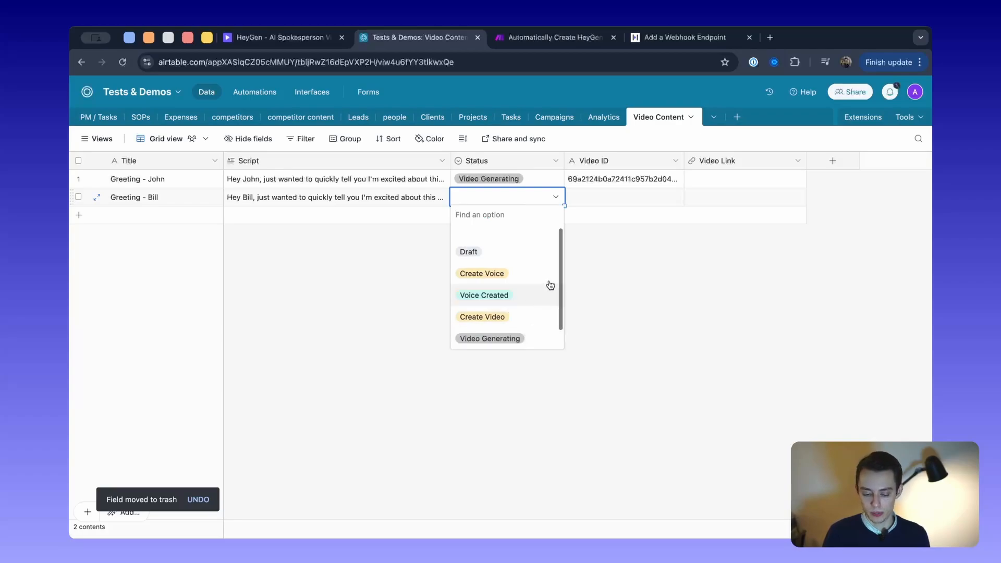
{"action": "scroll", "coordinate": [521, 297], "scroll_direction": "down", "scroll_amount": 1}
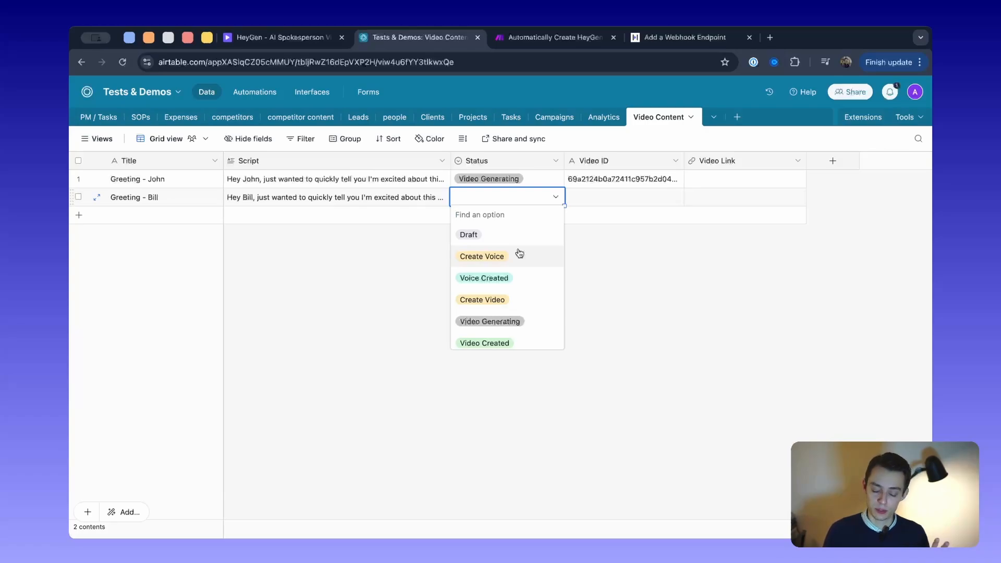
{"action": "scroll", "coordinate": [532, 318], "scroll_direction": "down", "scroll_amount": 1}
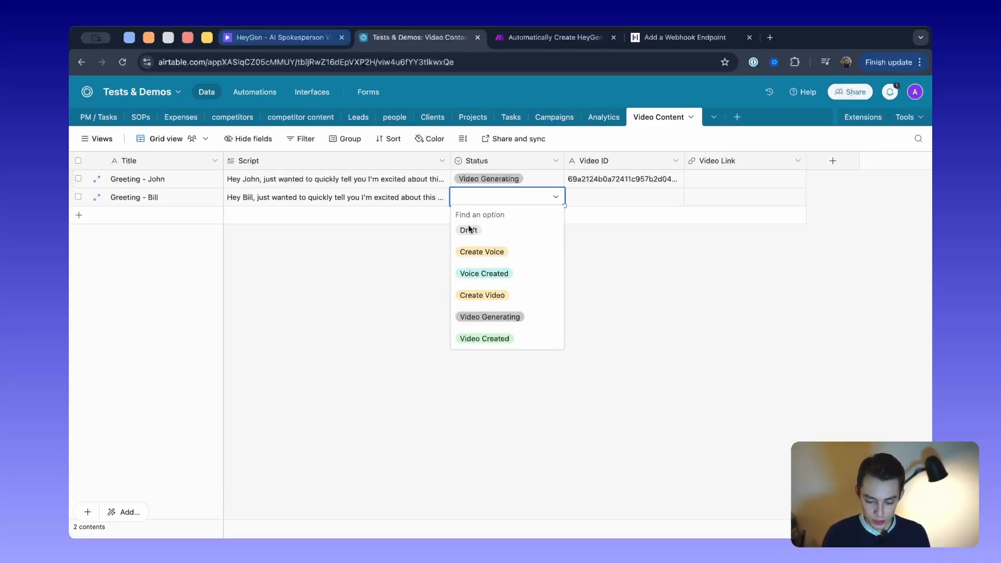
{"action": "left_click", "coordinate": [453, 277]}
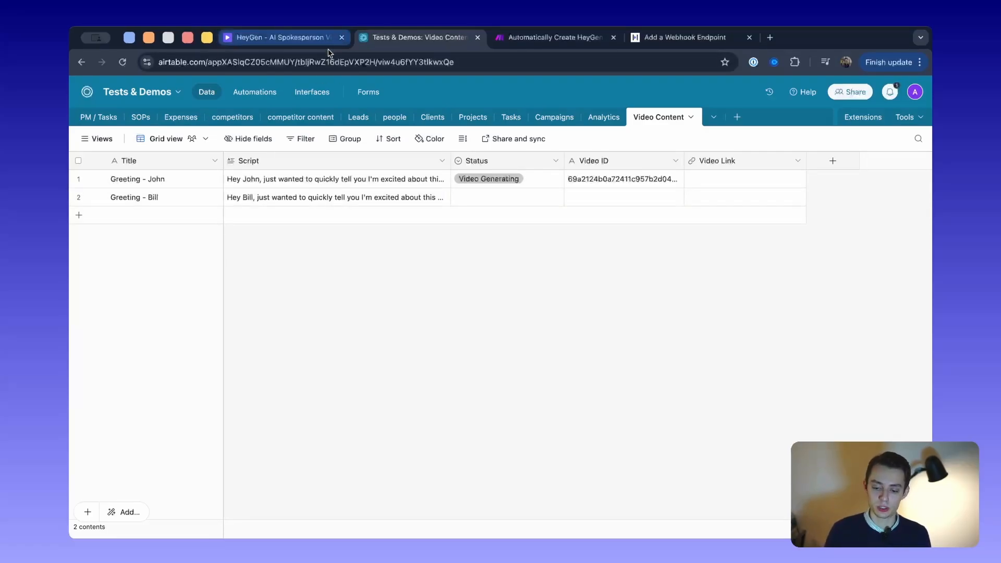
Switch to the Make scenario and move the Webhooks, HeyGen and Airtable modules of the first flow up, away from the second flow
{"action": "left_click", "coordinate": [521, 46]}
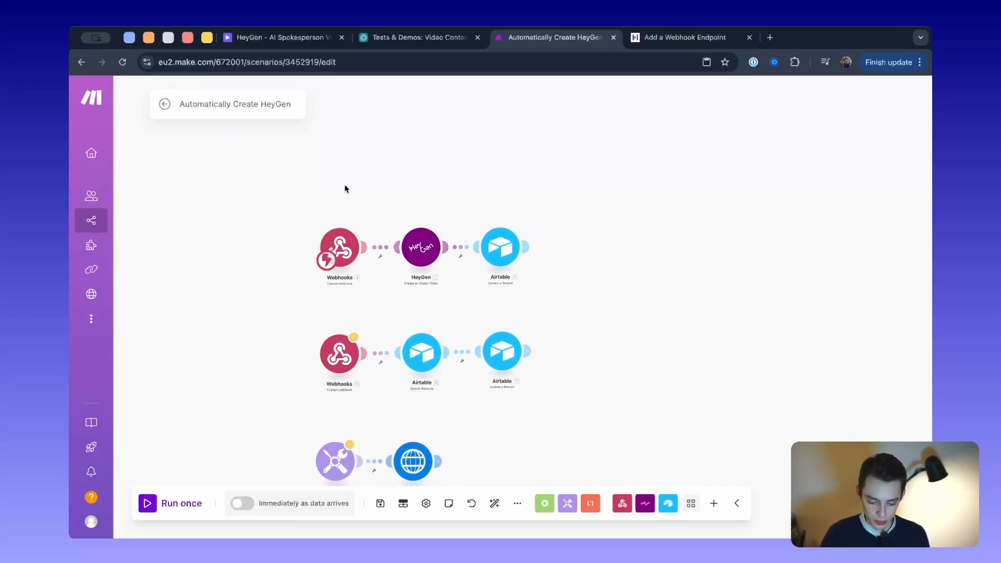
{"action": "scroll", "coordinate": [343, 196], "scroll_direction": "up", "scroll_amount": 2}
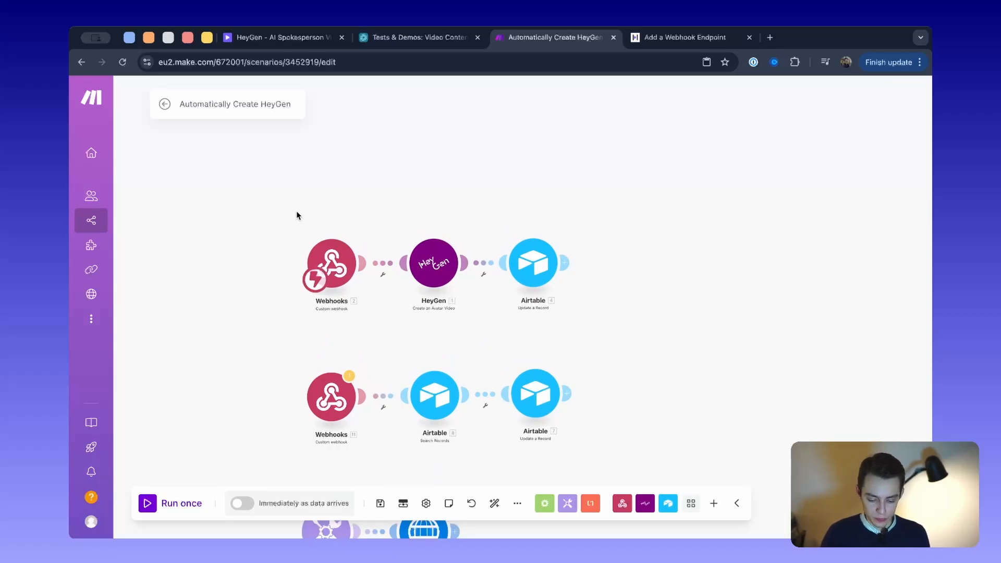
{"action": "left_click_drag", "start_coordinate": [296, 211], "coordinate": [622, 423]}
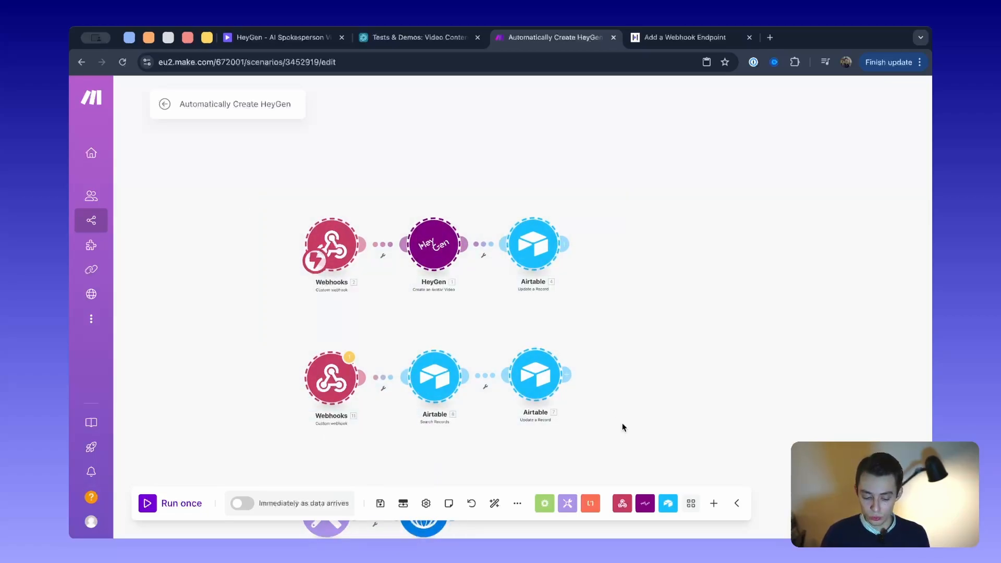
{"action": "left_click", "coordinate": [480, 305]}
{"action": "left_click_drag", "start_coordinate": [284, 171], "coordinate": [631, 474]}
{"action": "left_click", "coordinate": [508, 297]}
{"action": "left_click_drag", "start_coordinate": [590, 296], "coordinate": [298, 201]}
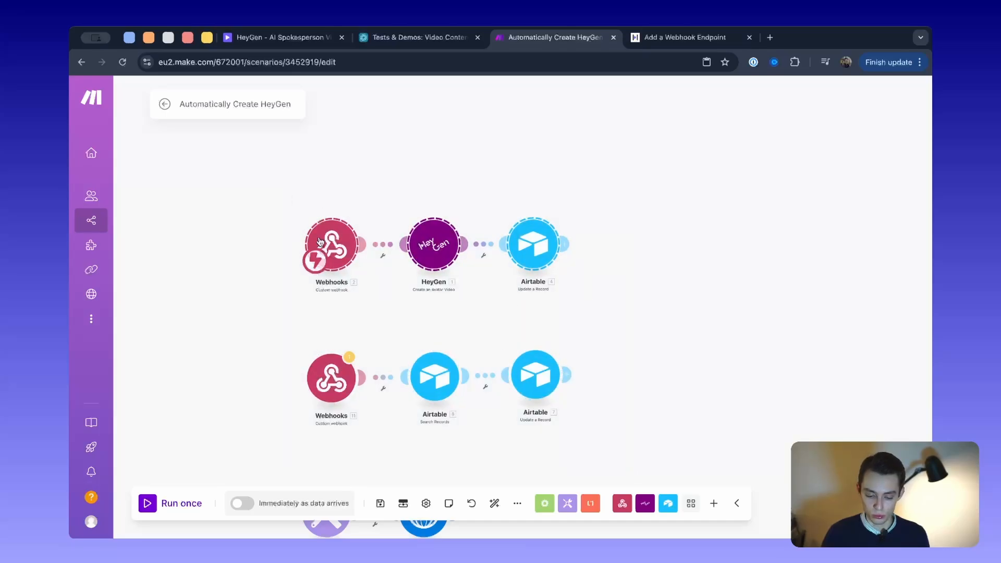
{"action": "left_click_drag", "start_coordinate": [324, 237], "coordinate": [325, 157]}
{"action": "left_click", "coordinate": [333, 265]}
Examine the video creation flow and the webhook-driven Airtable update flow in the Make scenario
{"action": "scroll", "coordinate": [333, 265], "scroll_direction": "up", "scroll_amount": 3}
{"action": "left_click_drag", "start_coordinate": [332, 279], "coordinate": [332, 397]}
{"action": "scroll", "coordinate": [332, 401], "scroll_direction": "up", "scroll_amount": 2}
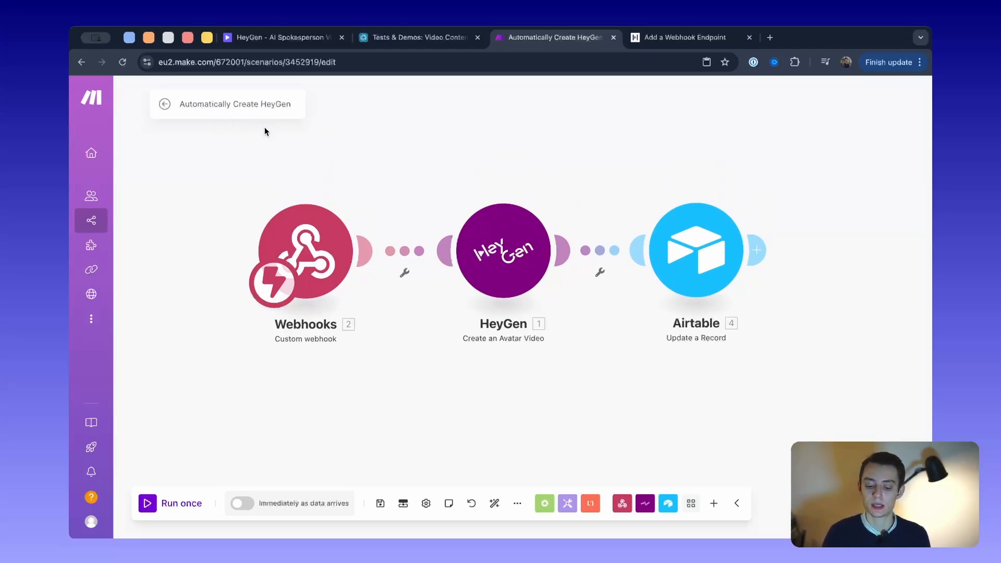
{"action": "scroll", "coordinate": [425, 386], "scroll_direction": "down", "scroll_amount": 7}
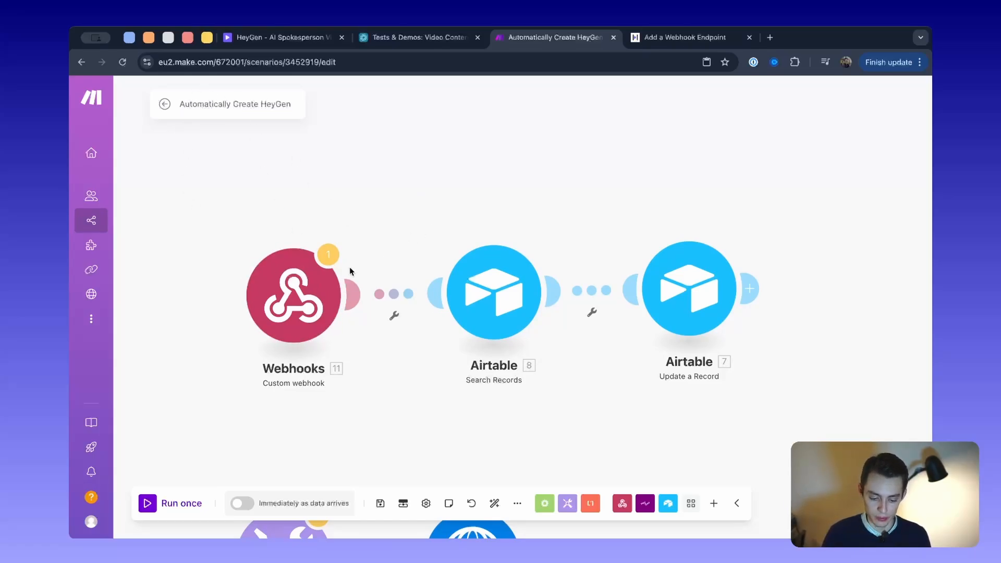
{"action": "scroll", "coordinate": [539, 194], "scroll_direction": "down", "scroll_amount": 3}
{"action": "left_click_drag", "start_coordinate": [538, 194], "coordinate": [537, 399]}
{"action": "scroll", "coordinate": [511, 345], "scroll_direction": "up", "scroll_amount": 4}
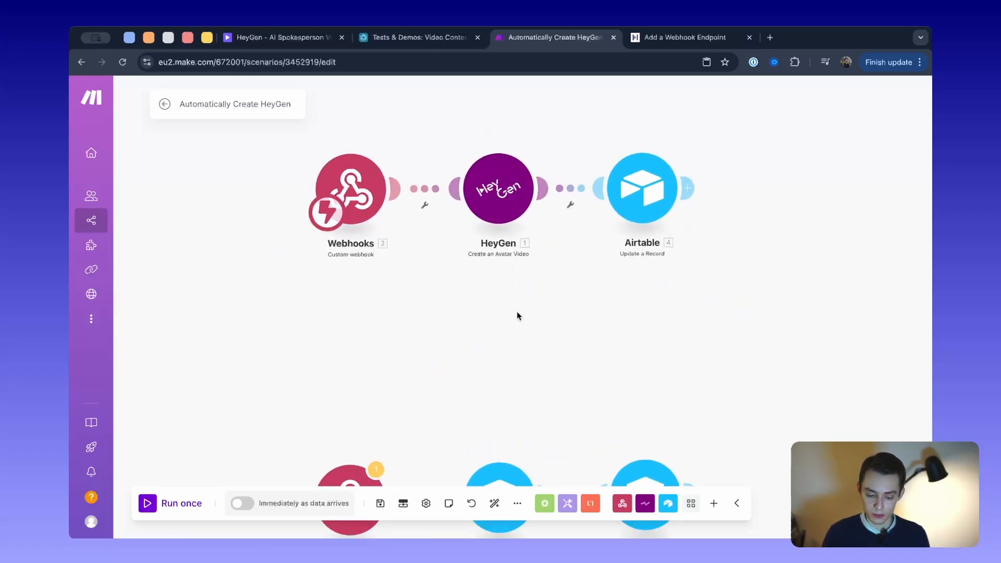
{"action": "left_click_drag", "start_coordinate": [517, 311], "coordinate": [505, 437]}
{"action": "scroll", "coordinate": [457, 266], "scroll_direction": "up", "scroll_amount": 2}
{"action": "left_click_drag", "start_coordinate": [455, 263], "coordinate": [438, 248]}
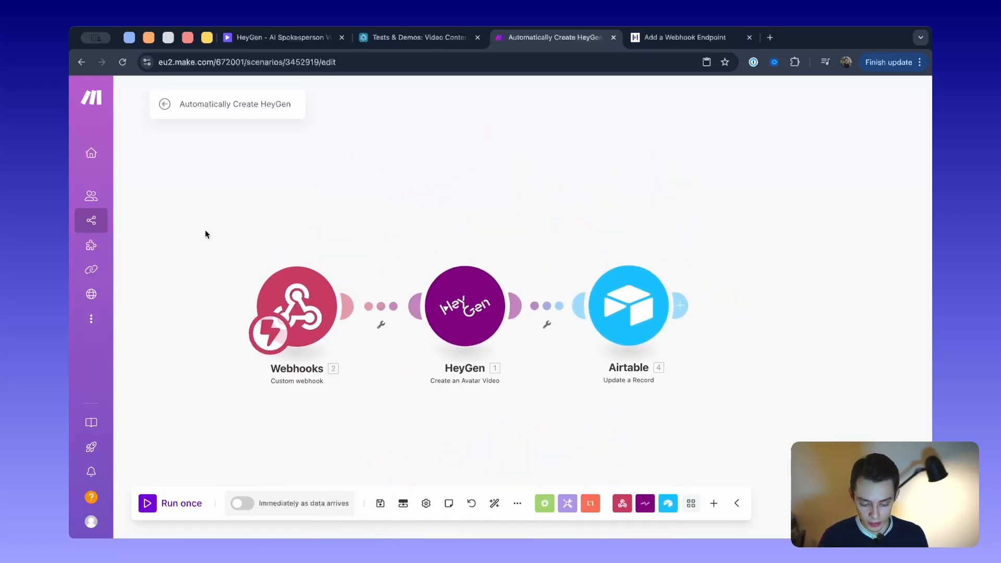
{"action": "left_click", "coordinate": [310, 306]}
{"action": "left_click", "coordinate": [355, 419]}
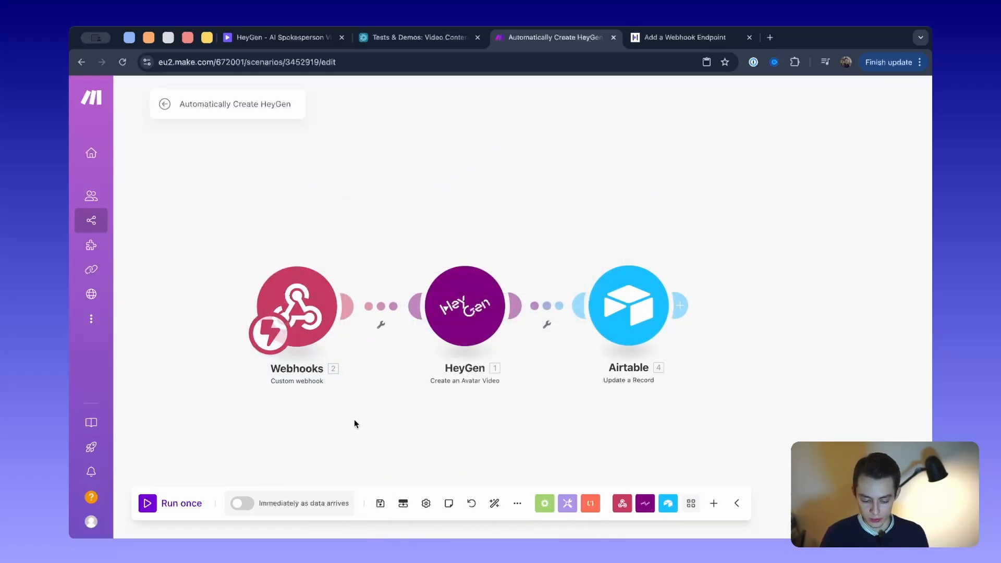
Add a Webhooks module of type Custom webhook in the empty area below the first flow
{"action": "right_click", "coordinate": [361, 412]}
{"action": "left_click", "coordinate": [393, 426]}
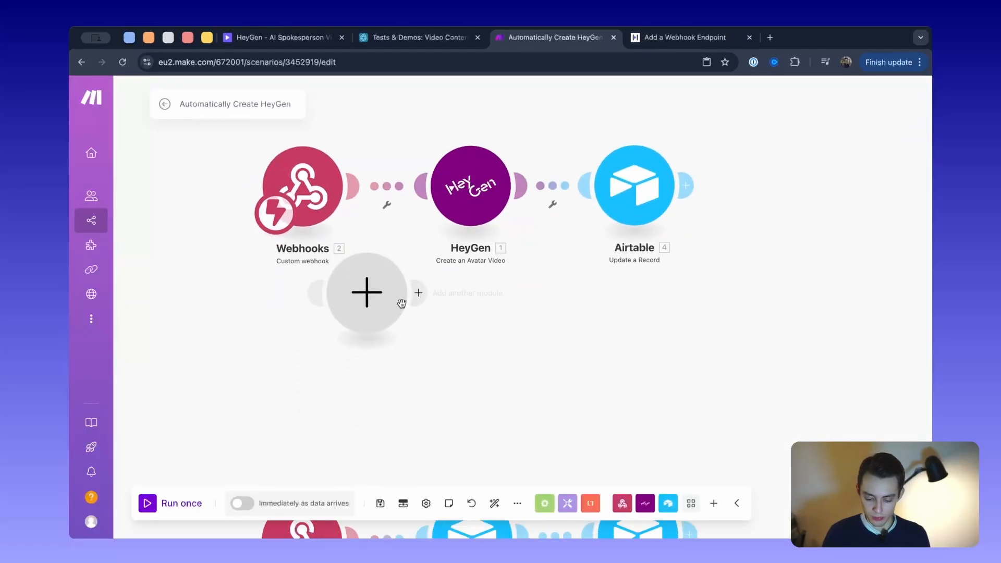
{"action": "left_click", "coordinate": [405, 360]}
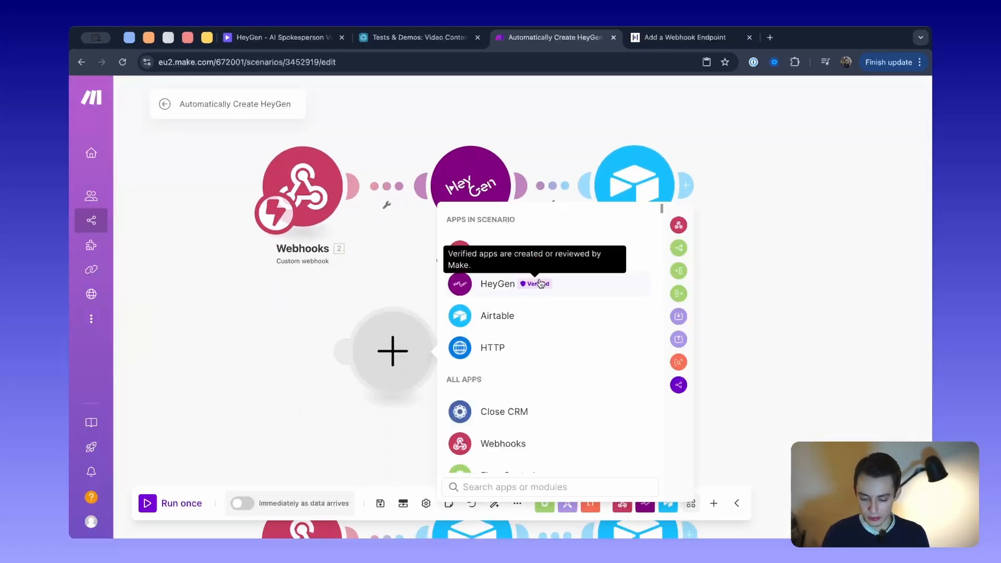
{"action": "left_click", "coordinate": [563, 260]}
{"action": "left_click", "coordinate": [526, 345]}
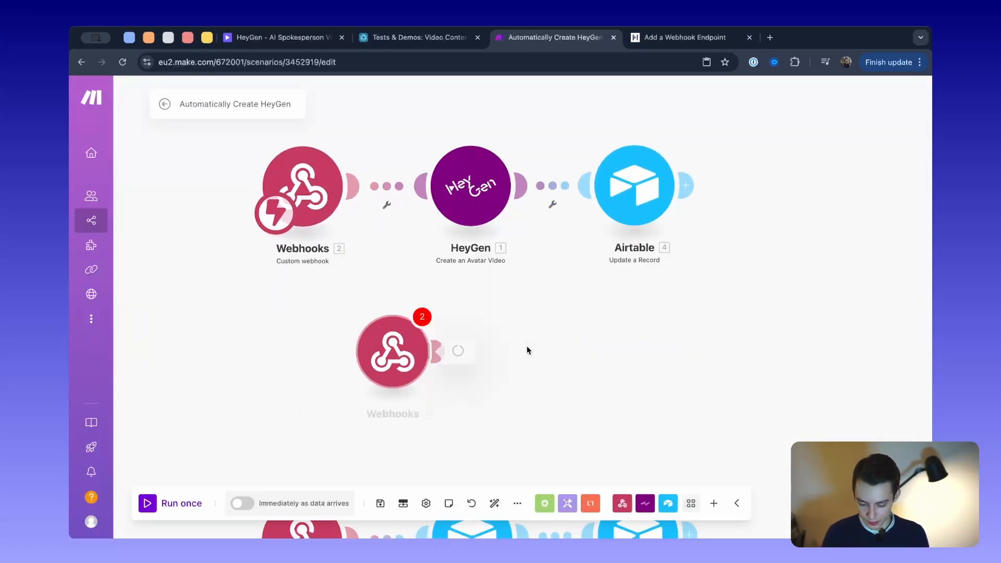
Open the creation form for a new webhook, close it without saving, and delete the added Webhooks module
{"action": "left_click", "coordinate": [671, 353]}
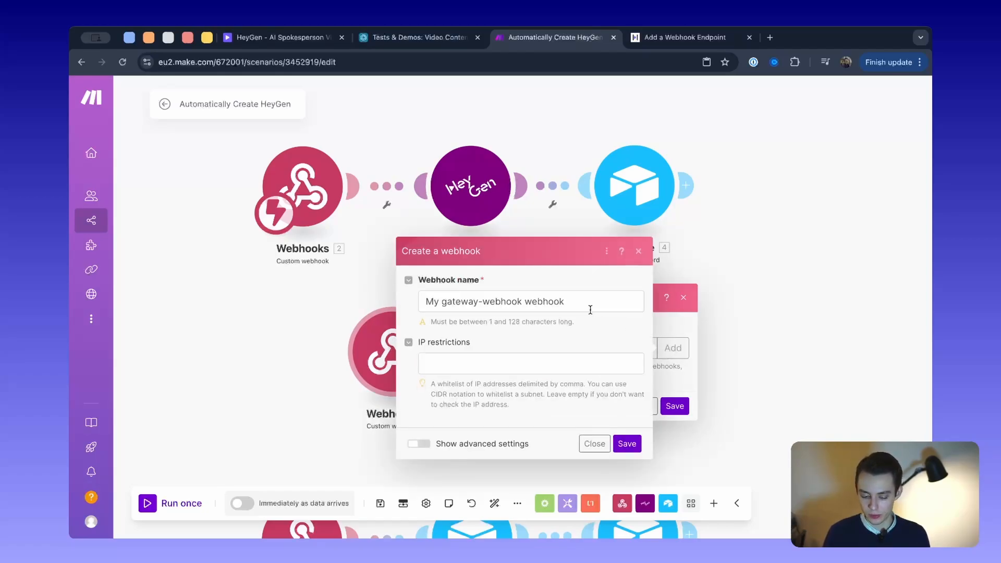
{"action": "triple_click", "coordinate": [587, 308]}
{"action": "left_click", "coordinate": [590, 449]}
{"action": "right_click", "coordinate": [399, 358]}
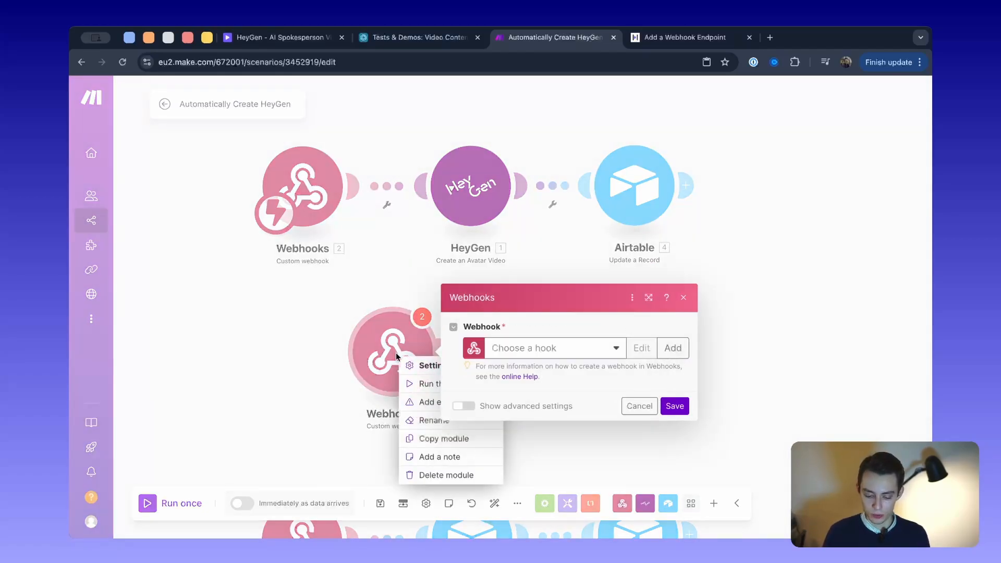
{"action": "left_click", "coordinate": [440, 474]}
Copy the address of the video - create heygen webhook from the first flow's Webhooks module and switch to Airtable
{"action": "left_click", "coordinate": [307, 199]}
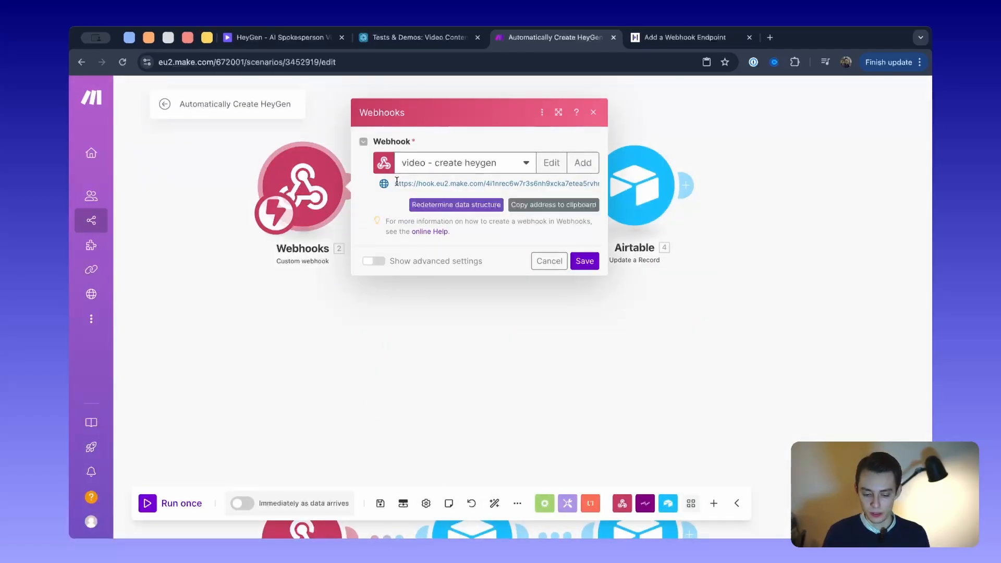
{"action": "left_click", "coordinate": [541, 207]}
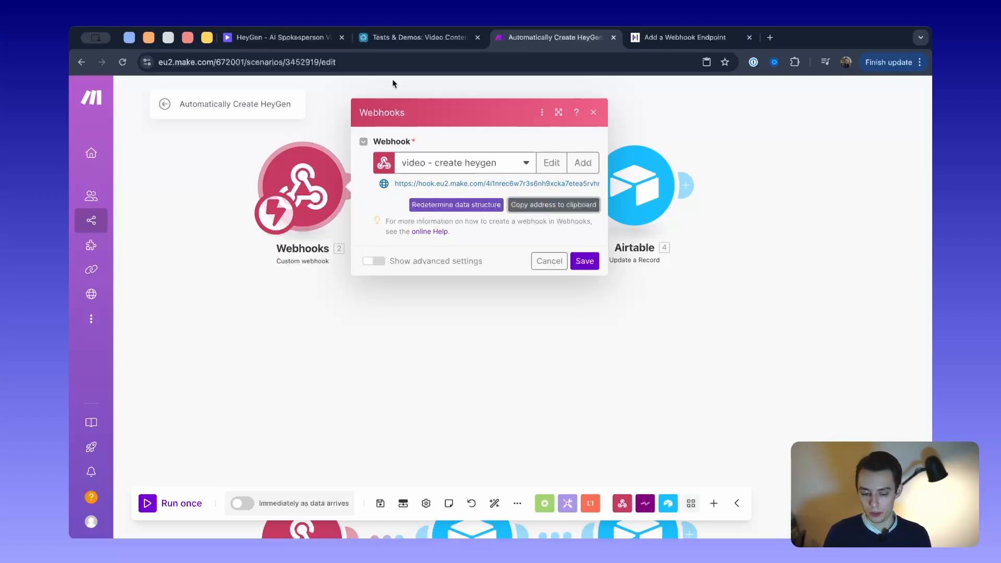
{"action": "left_click", "coordinate": [417, 37]}
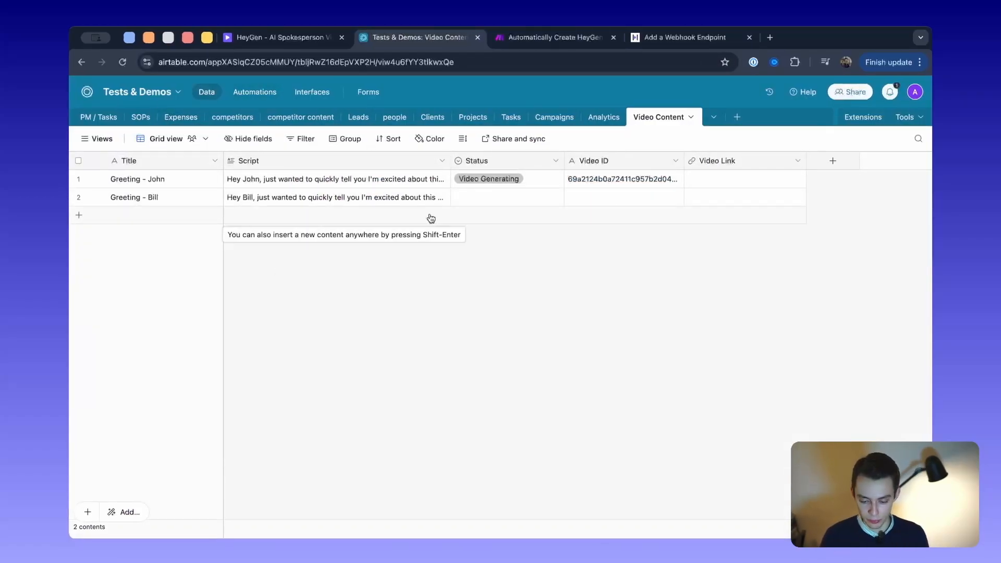
Examine the trigger of the Create video automation and the Status field it relies on in the Video Content table
{"action": "left_click", "coordinate": [253, 94]}
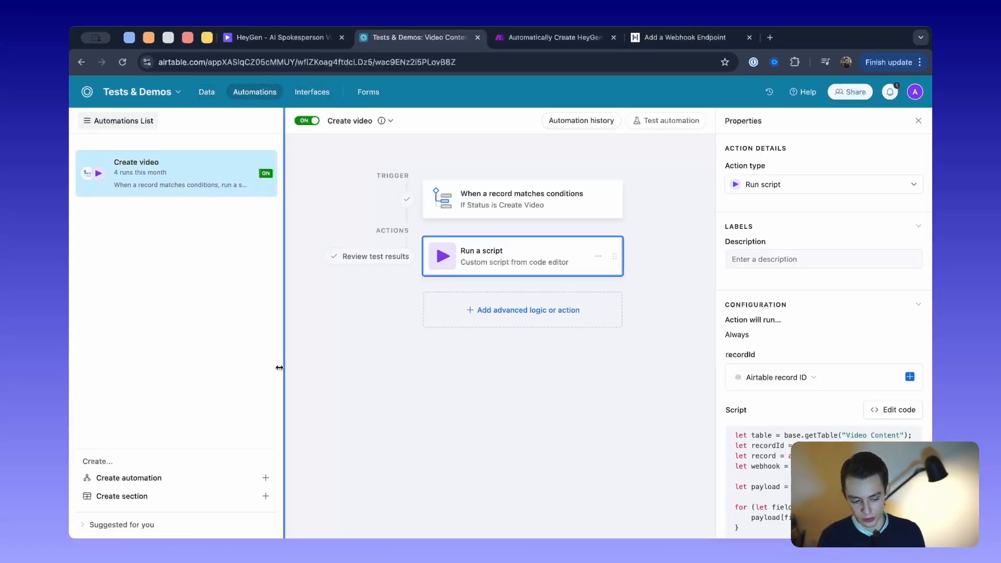
{"action": "left_click", "coordinate": [515, 192]}
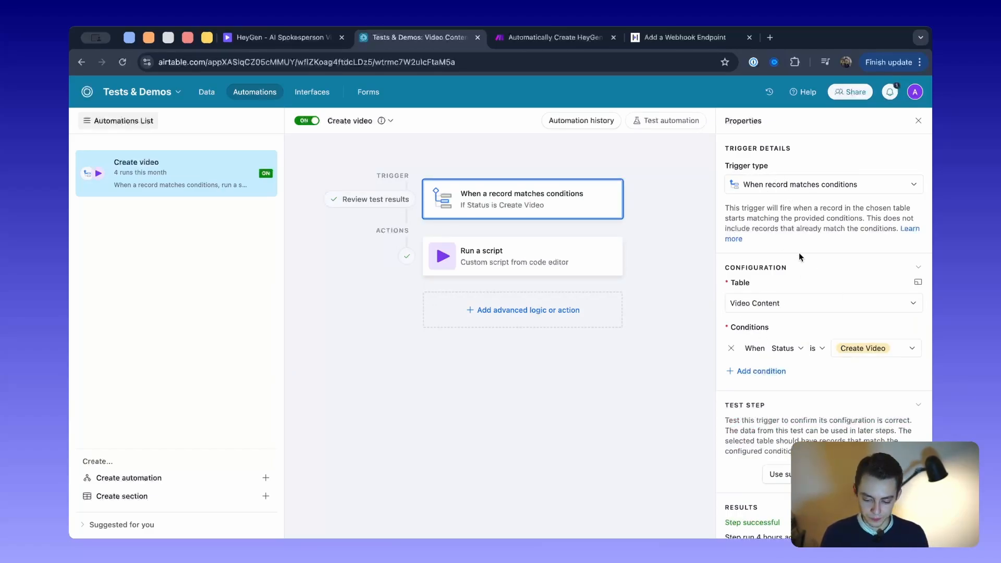
{"action": "left_click", "coordinate": [207, 93]}
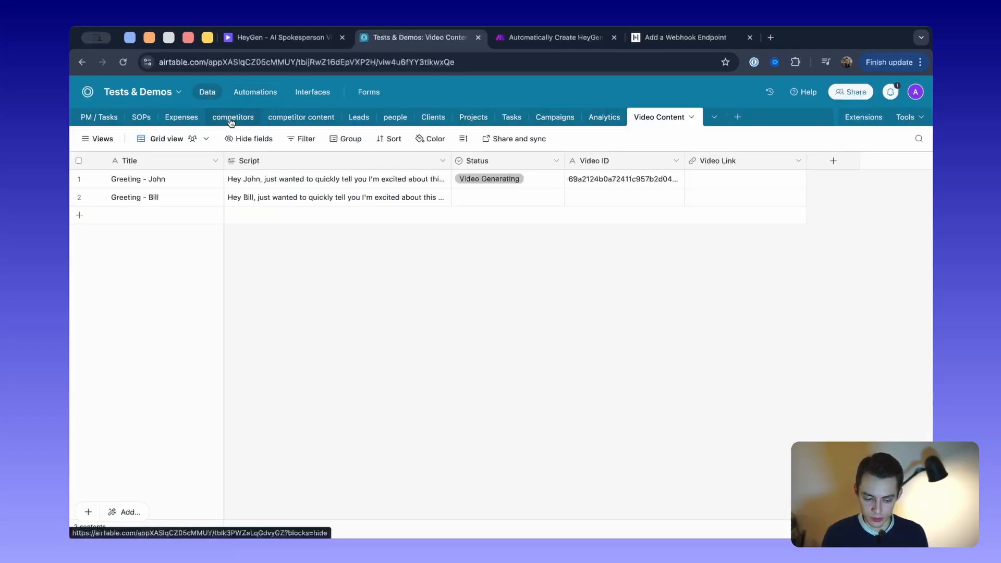
{"action": "left_click", "coordinate": [265, 101]}
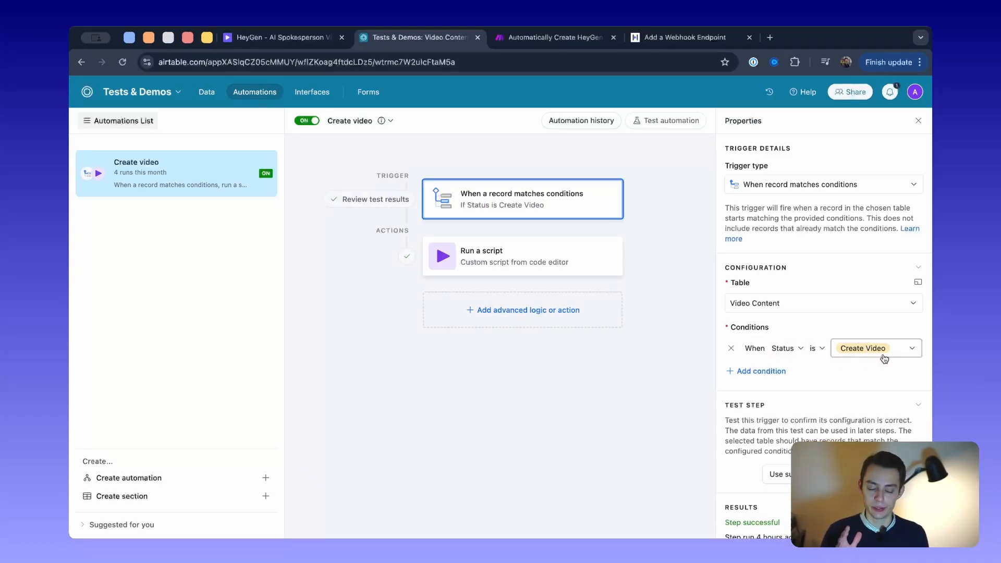
Open the code of the automation's Run a script action and examine the complete script
{"action": "left_click", "coordinate": [523, 255]}
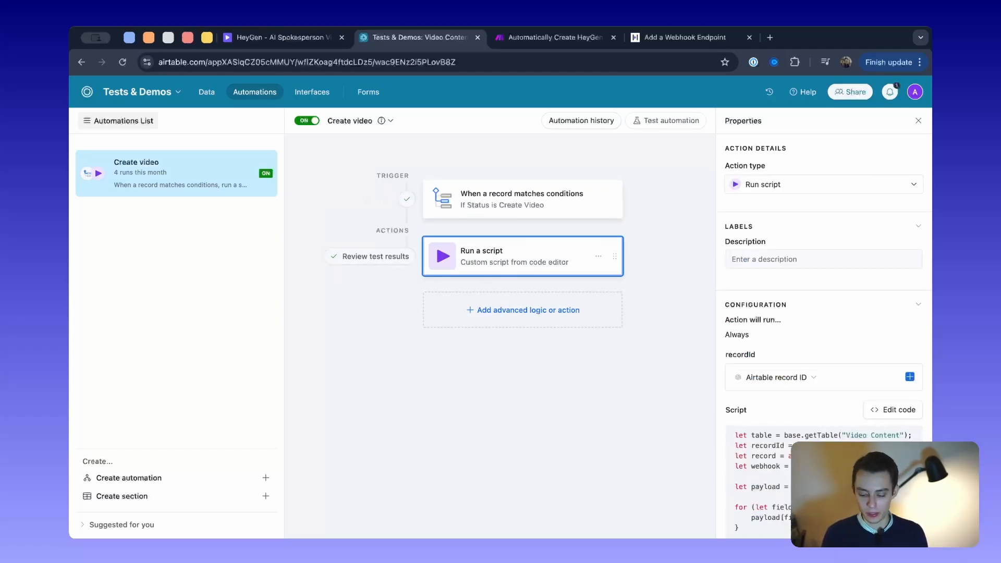
{"action": "left_click", "coordinate": [893, 411]}
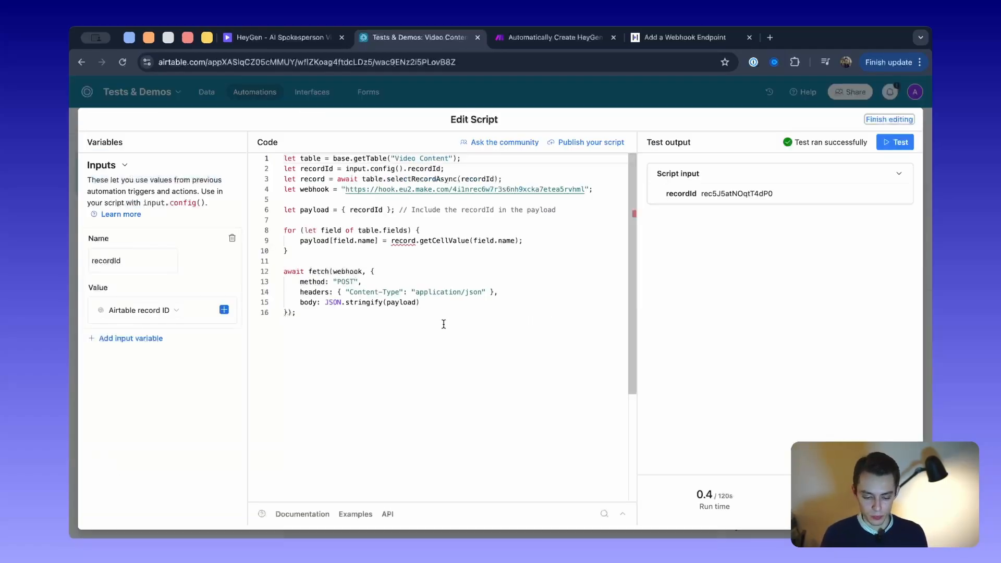
{"action": "left_click", "coordinate": [361, 324]}
{"action": "key", "text": "ctrl+a"}
{"action": "left_click", "coordinate": [457, 369]}
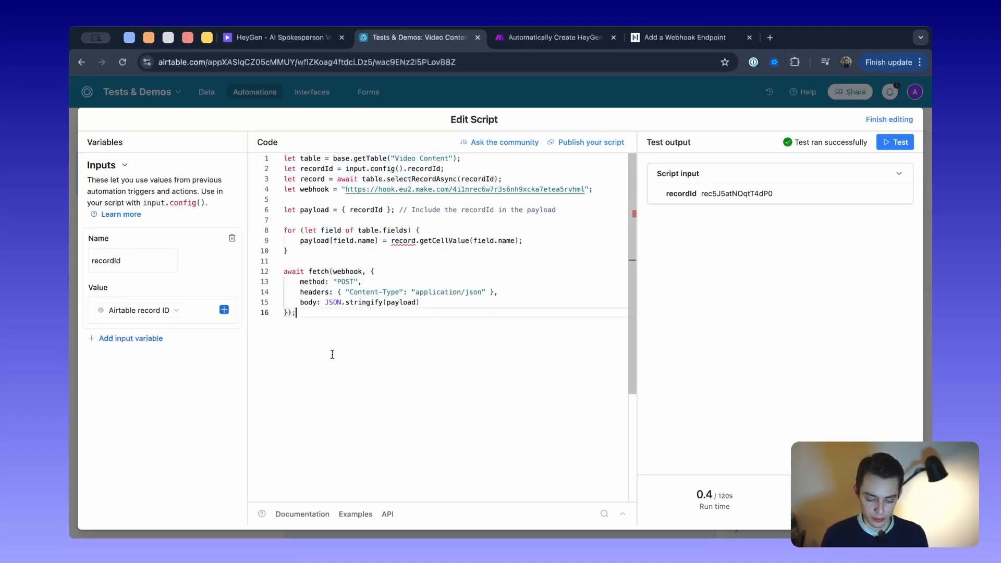
{"action": "key", "text": "ctrl+a"}
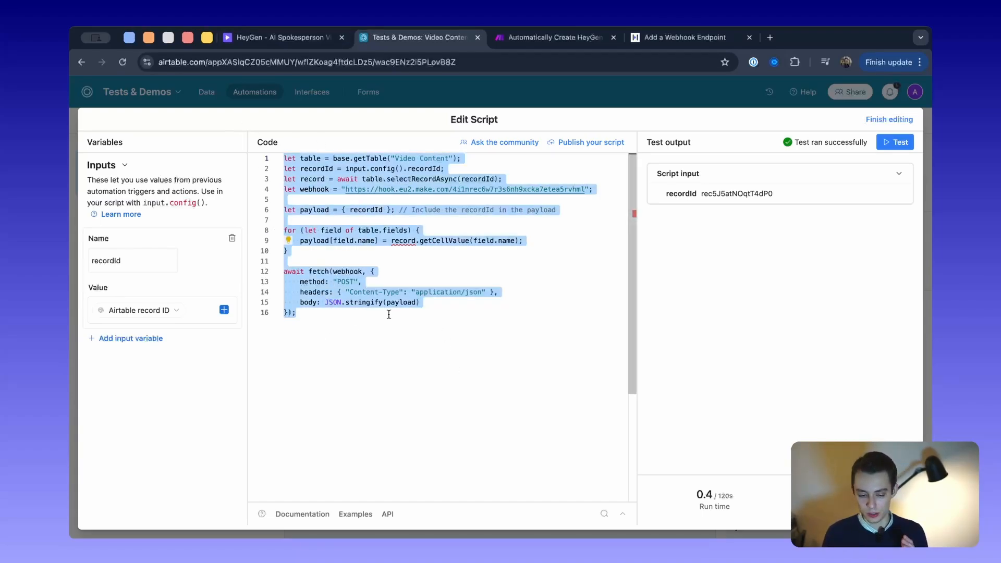
{"action": "left_click", "coordinate": [388, 338]}
{"action": "left_click_drag", "start_coordinate": [365, 338], "coordinate": [284, 157]}
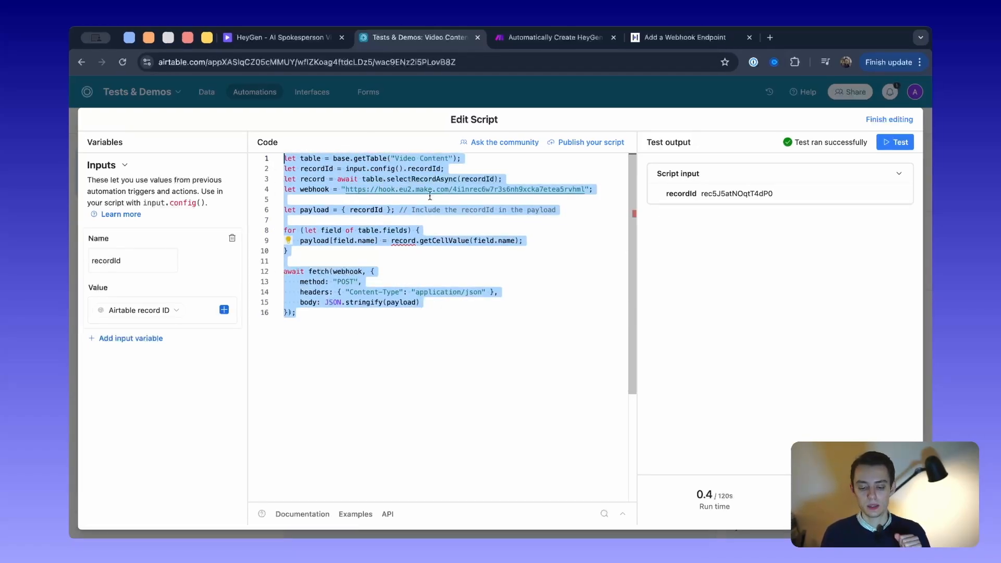
Replace the webhook URL on line 4 of the script with the copied Make webhook address and close the script editor
{"action": "left_click", "coordinate": [374, 210]}
{"action": "left_click_drag", "start_coordinate": [584, 189], "coordinate": [346, 193]}
{"action": "key", "text": "super+v"}
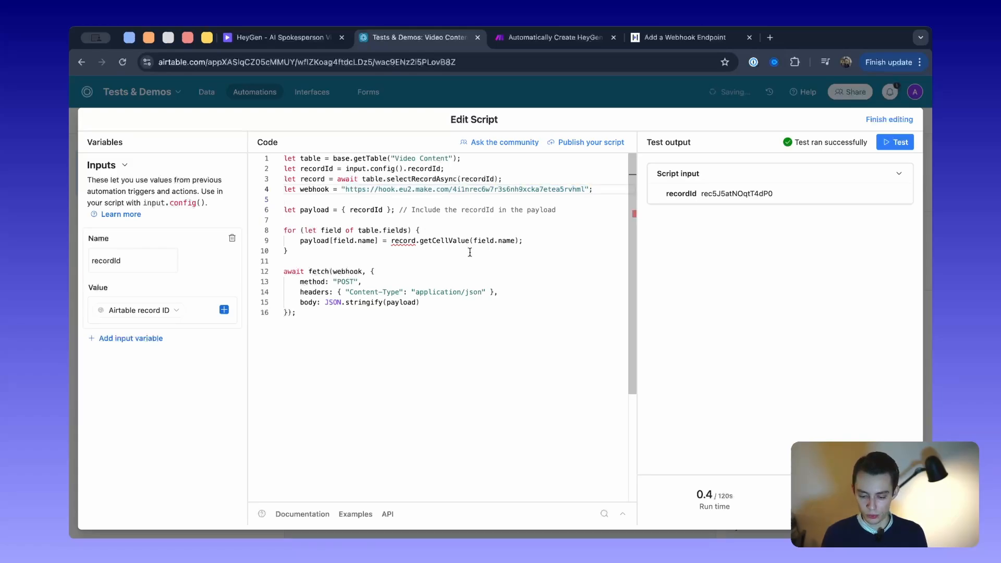
{"action": "left_click", "coordinate": [385, 329]}
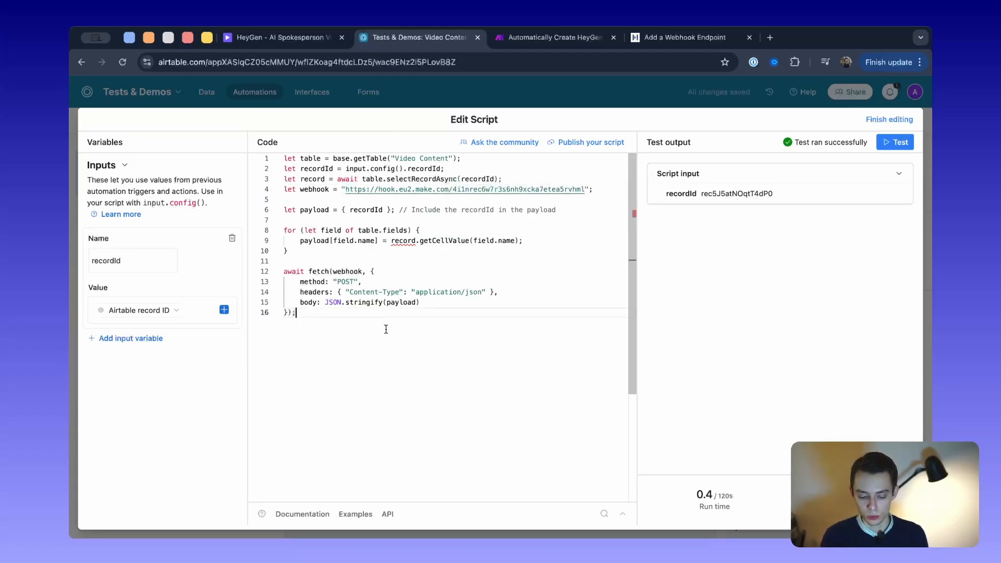
{"action": "key", "text": "super+a"}
{"action": "key", "text": "Escape"}
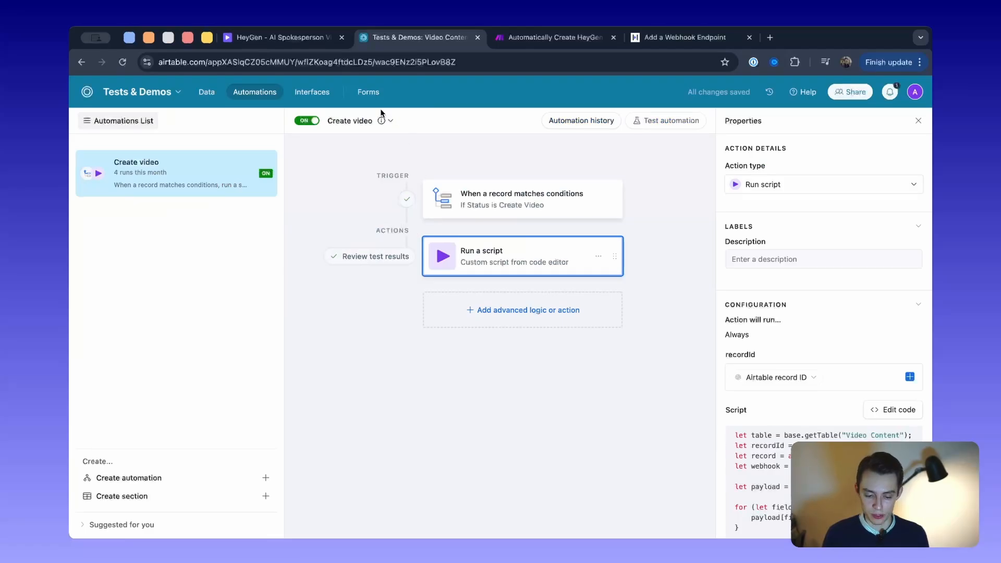
Examine the Video Content table's fields, the second record's title and script, and the available Status options
{"action": "left_click", "coordinate": [207, 92]}
{"action": "left_click", "coordinate": [183, 161]}
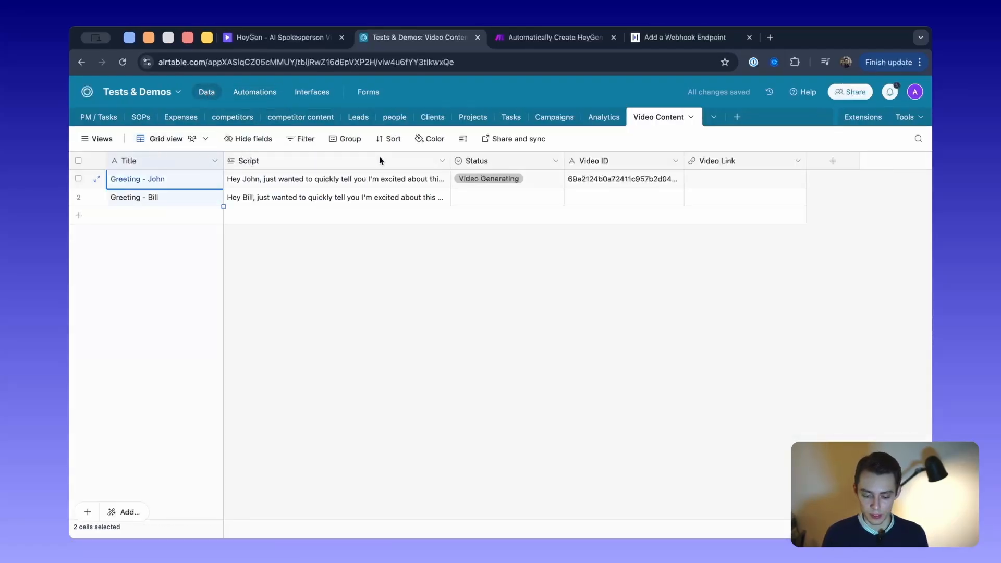
{"action": "left_click", "coordinate": [705, 160], "text": "shift"}
{"action": "left_click", "coordinate": [514, 339]}
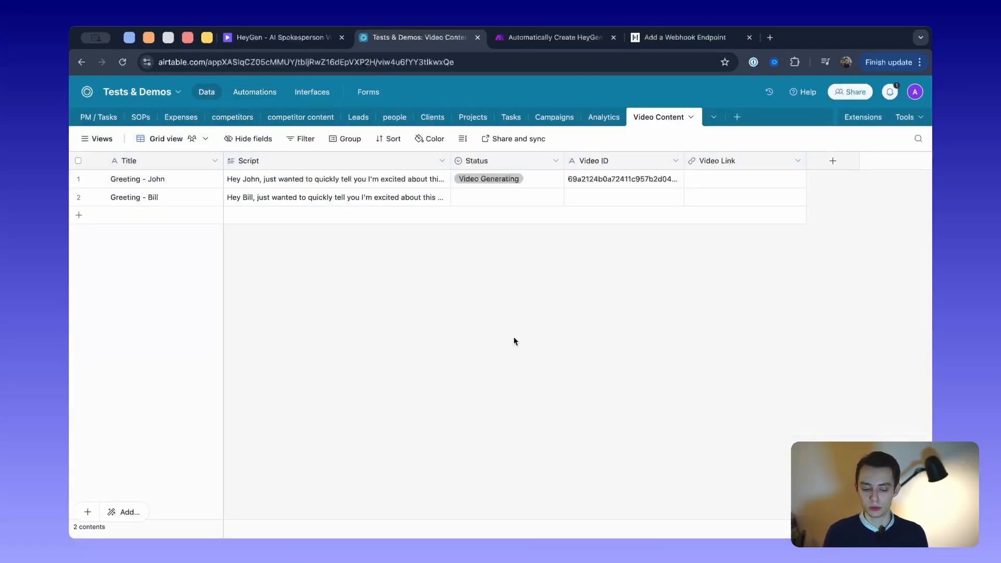
{"action": "left_click_drag", "start_coordinate": [163, 200], "coordinate": [298, 201]}
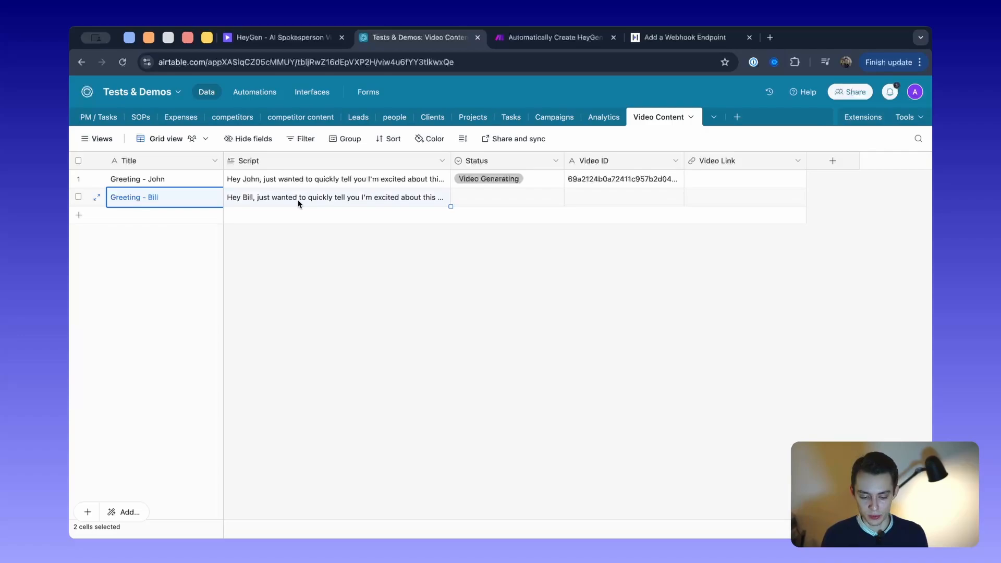
{"action": "left_click", "coordinate": [330, 202]}
{"action": "left_click", "coordinate": [545, 204]}
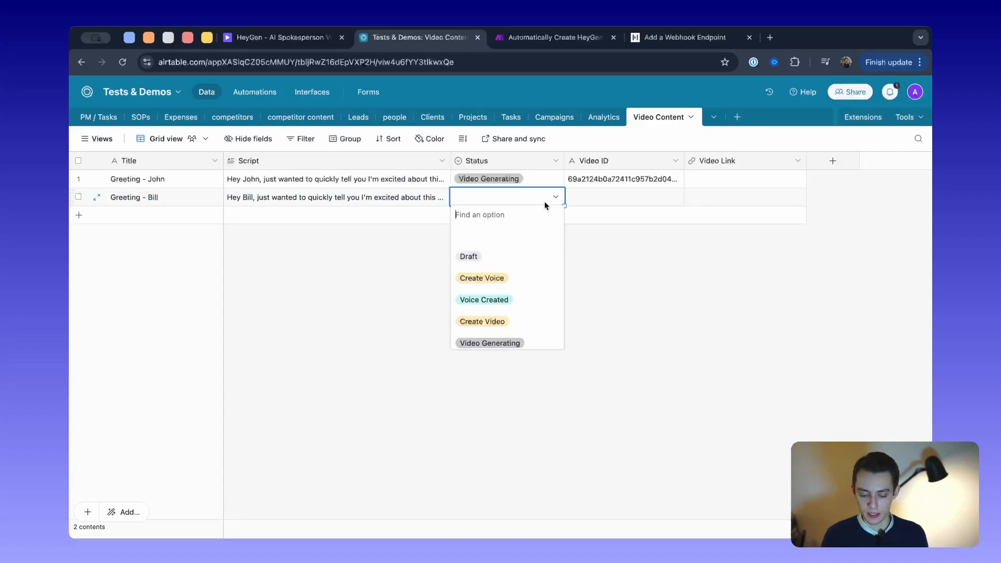
{"action": "left_click", "coordinate": [545, 201]}
{"action": "scroll", "coordinate": [525, 320], "scroll_direction": "down", "scroll_amount": 1}
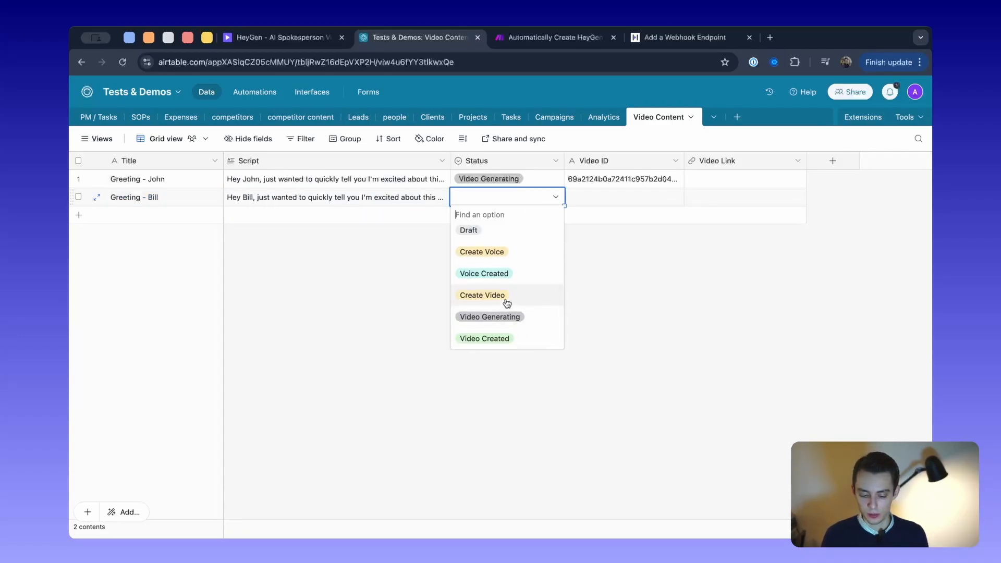
{"action": "left_click", "coordinate": [345, 276]}
Switch to the Make scenario and run only the first flow's Webhooks module, set to wait for new data
{"action": "left_click", "coordinate": [511, 38]}
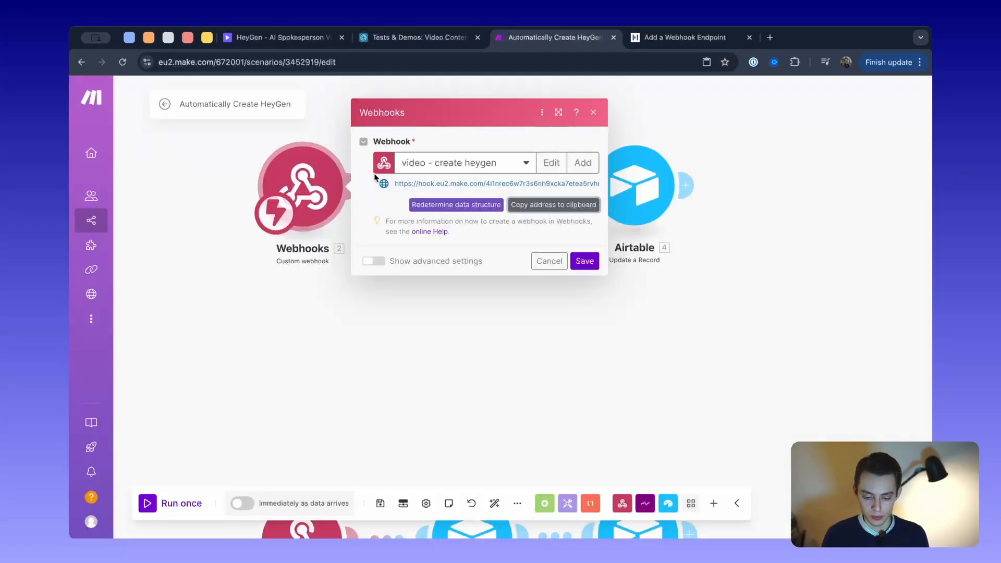
{"action": "left_click", "coordinate": [547, 259]}
{"action": "right_click", "coordinate": [310, 188]}
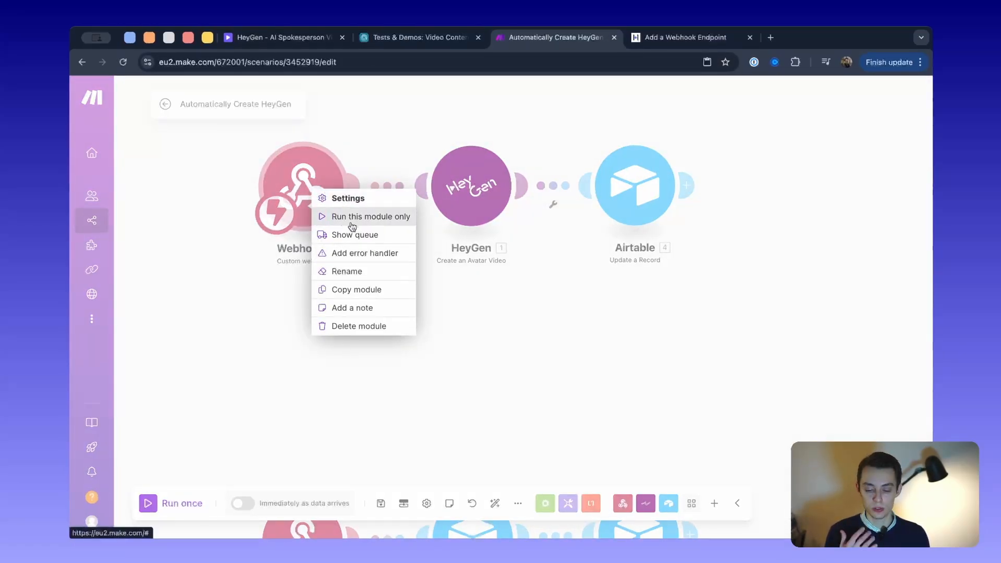
{"action": "left_click", "coordinate": [376, 226]}
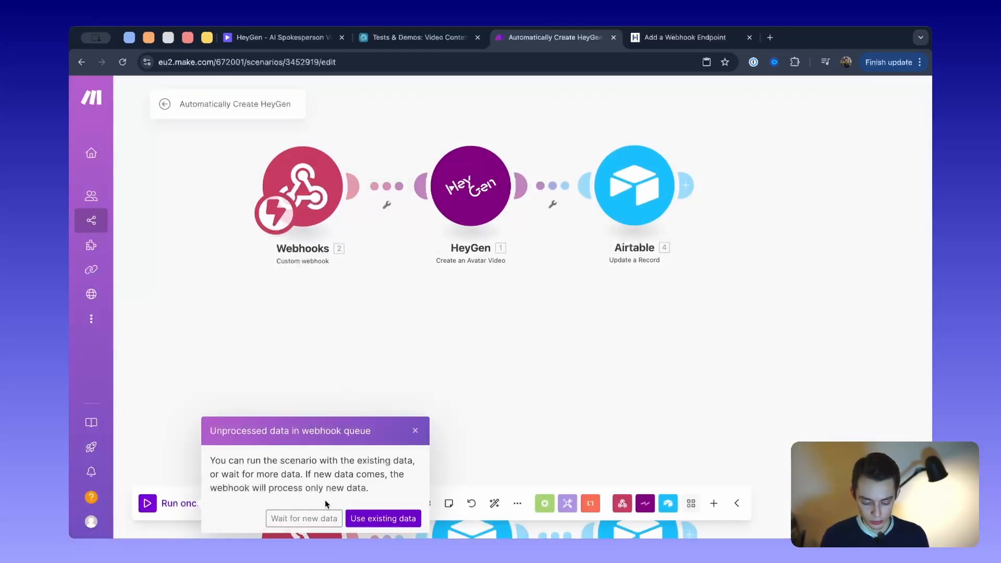
{"action": "left_click", "coordinate": [304, 518]}
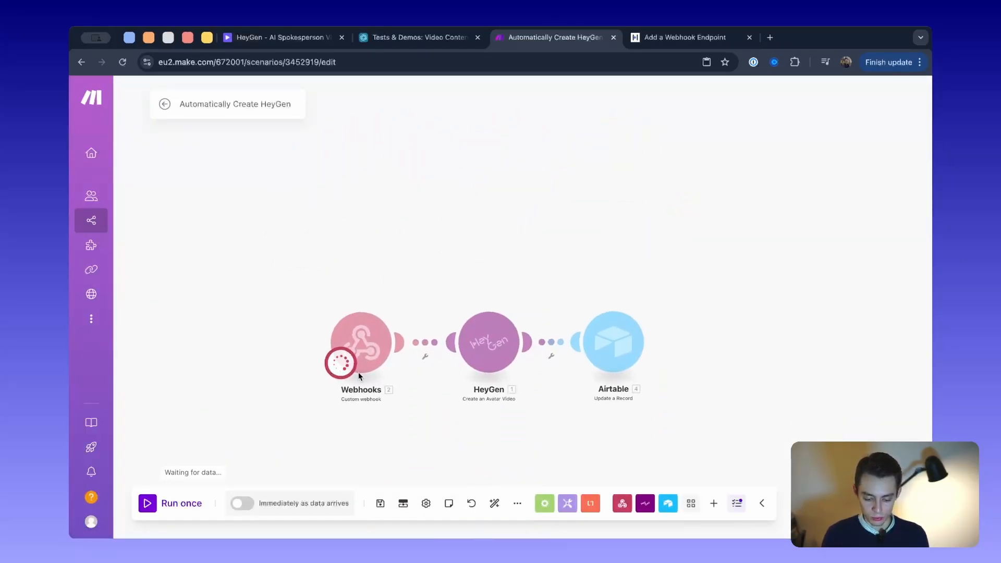
In Airtable's Video Content table, set the second record's Status to Create Video
{"action": "left_click", "coordinate": [408, 40]}
{"action": "left_click", "coordinate": [500, 215]}
{"action": "left_click", "coordinate": [525, 197]}
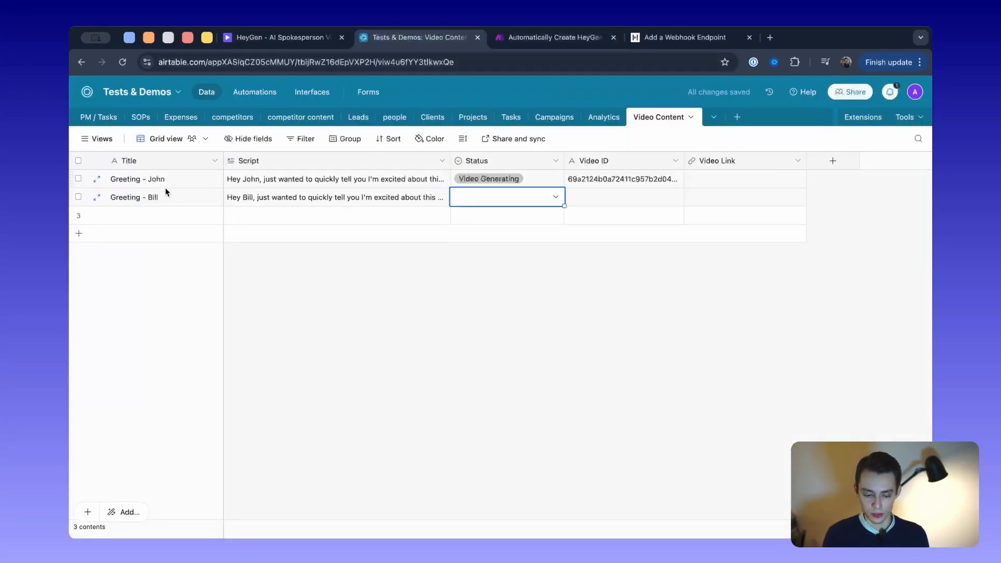
{"action": "left_click", "coordinate": [254, 92]}
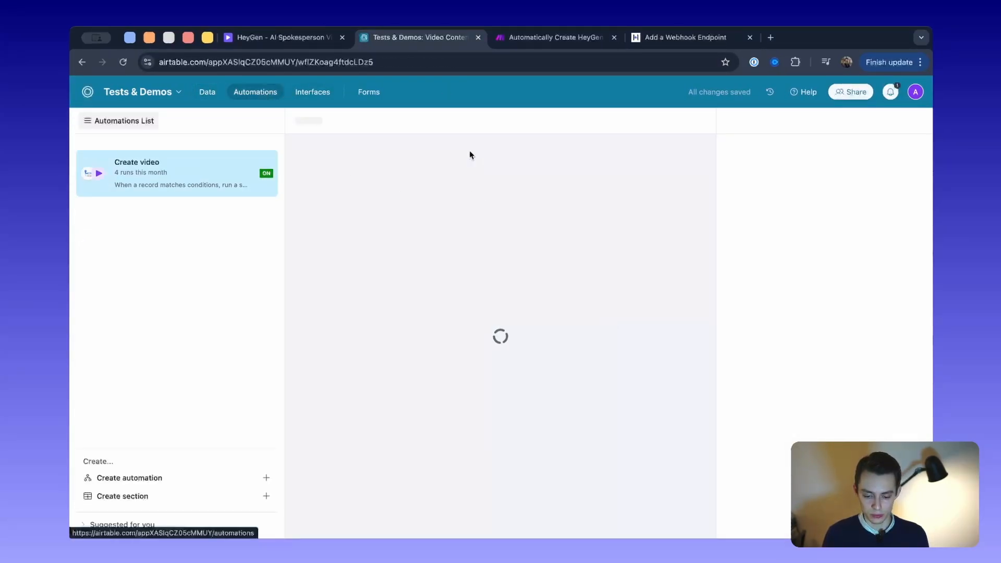
{"action": "left_click", "coordinate": [208, 93]}
{"action": "double_click", "coordinate": [475, 201]}
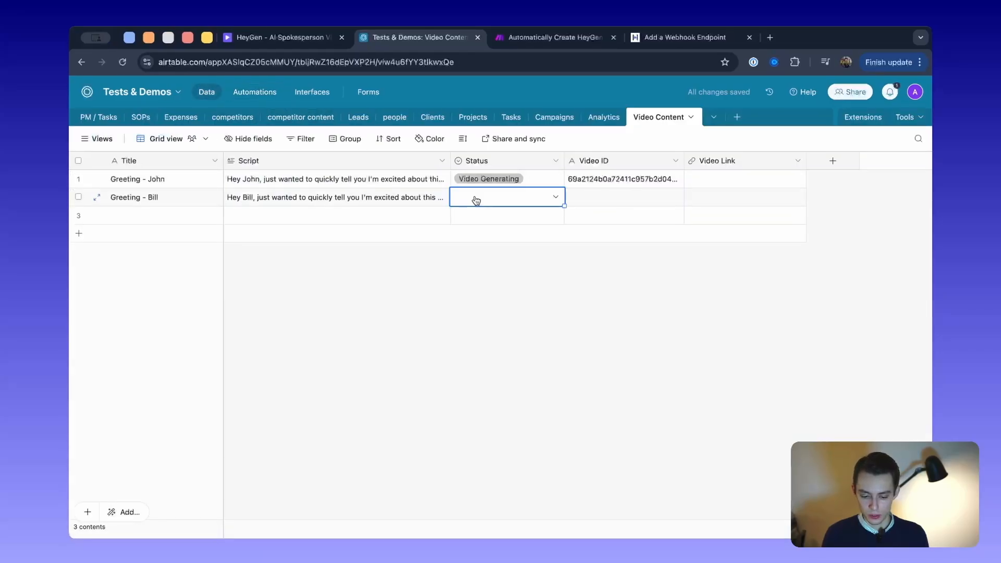
{"action": "left_click", "coordinate": [524, 322]}
Switch to the Make scenario and examine the output bundle of the Webhooks module, including its Status collection
{"action": "left_click", "coordinate": [535, 36]}
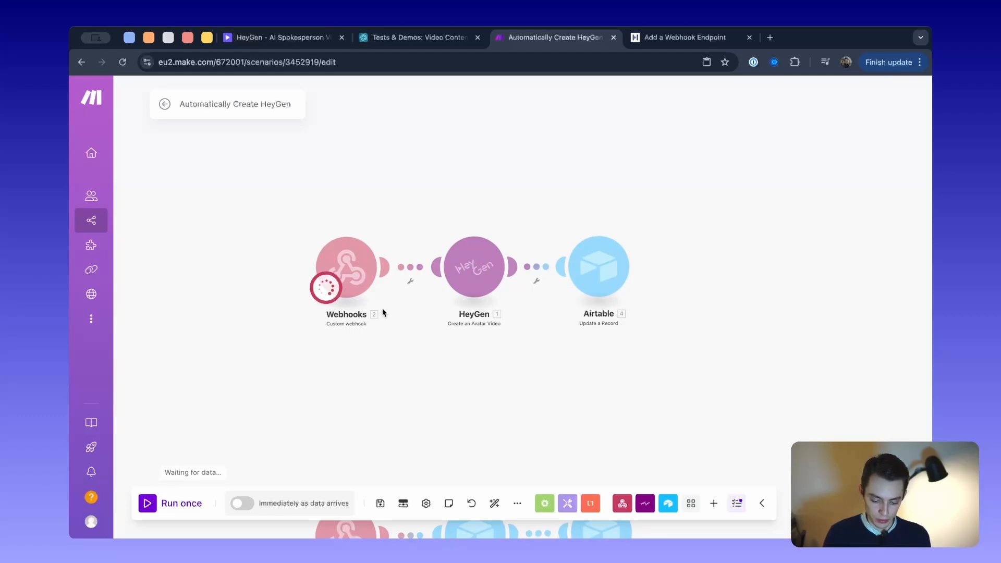
{"action": "left_click", "coordinate": [386, 228]}
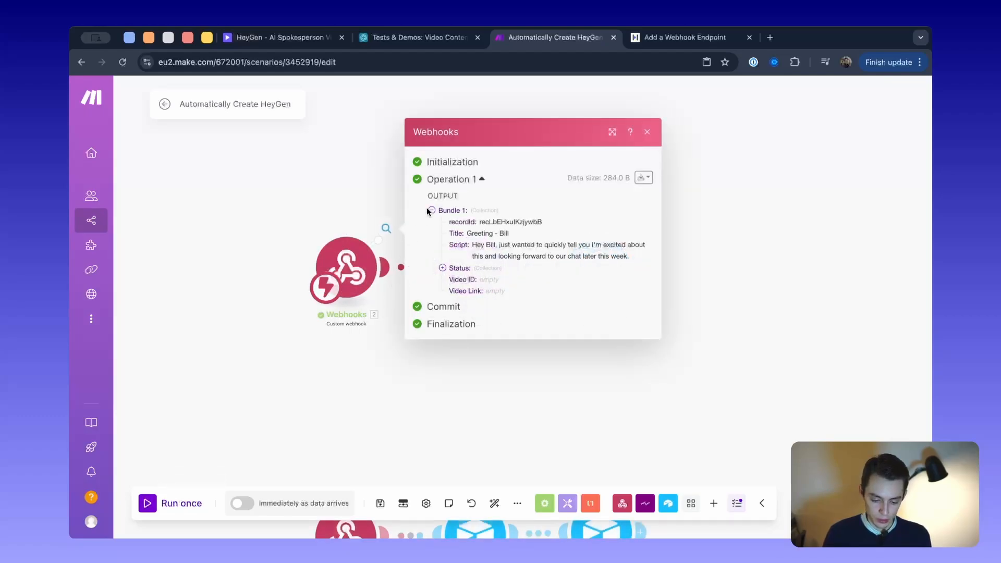
{"action": "triple_click", "coordinate": [464, 219]}
{"action": "left_click", "coordinate": [480, 222]}
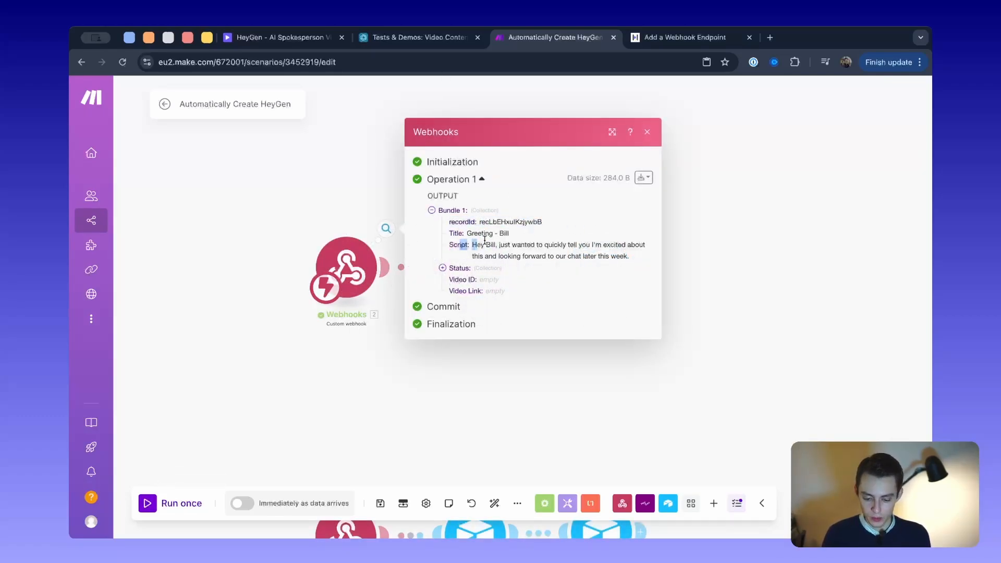
{"action": "left_click", "coordinate": [453, 270]}
{"action": "left_click_drag", "start_coordinate": [450, 296], "coordinate": [525, 321]}
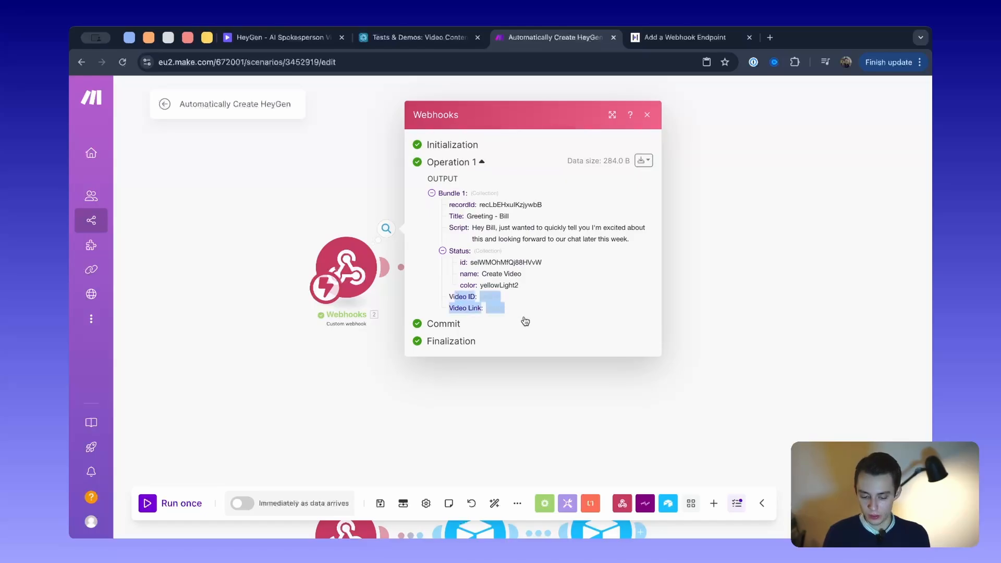
{"action": "left_click", "coordinate": [530, 409]}
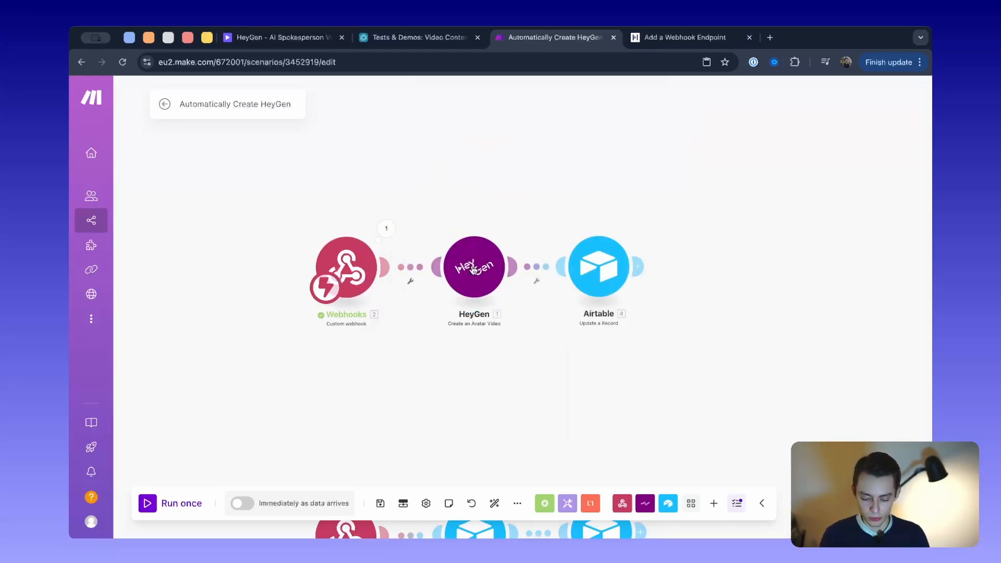
{"action": "scroll", "coordinate": [417, 266], "scroll_direction": "up", "scroll_amount": 2}
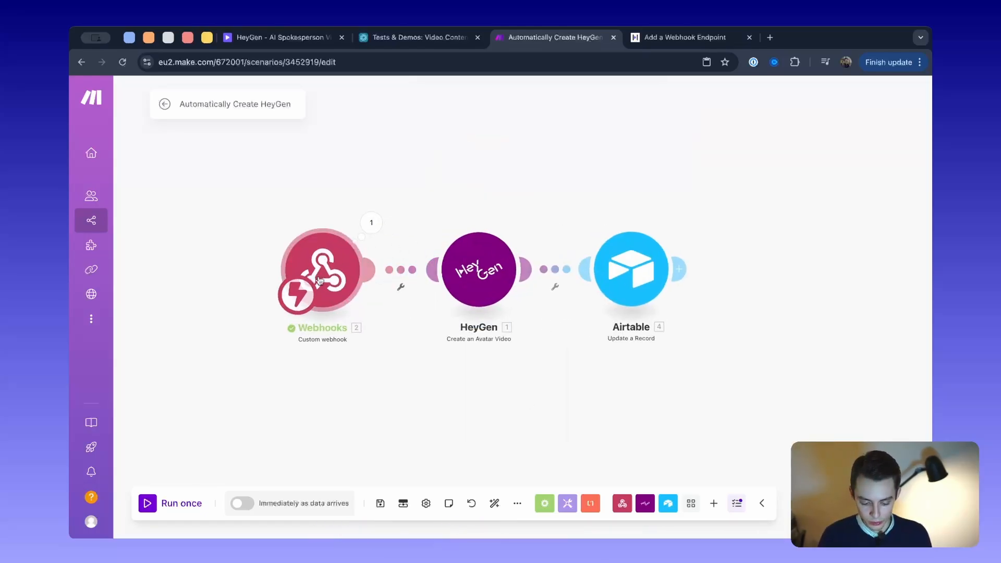
{"action": "left_click", "coordinate": [420, 274]}
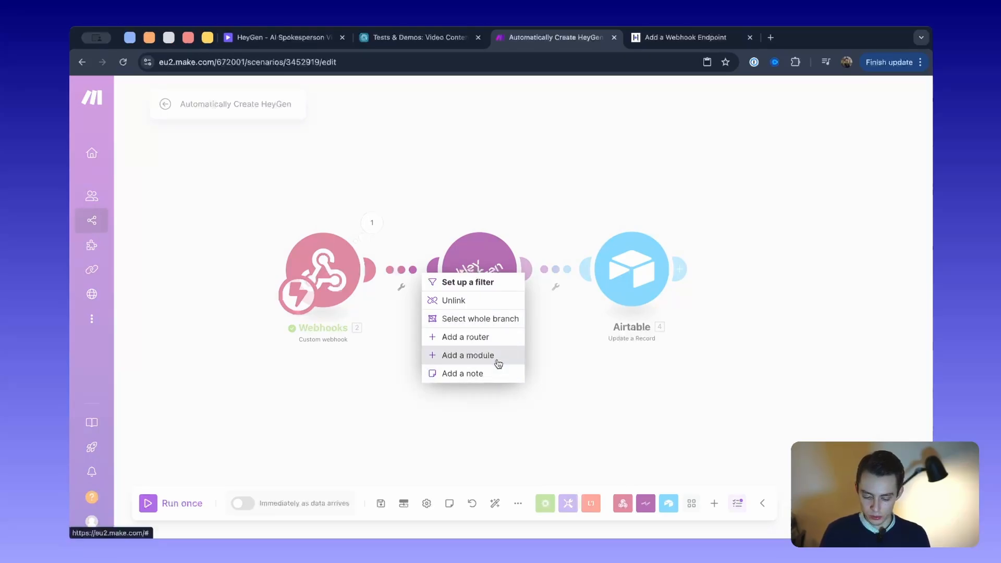
{"action": "left_click", "coordinate": [610, 313]}
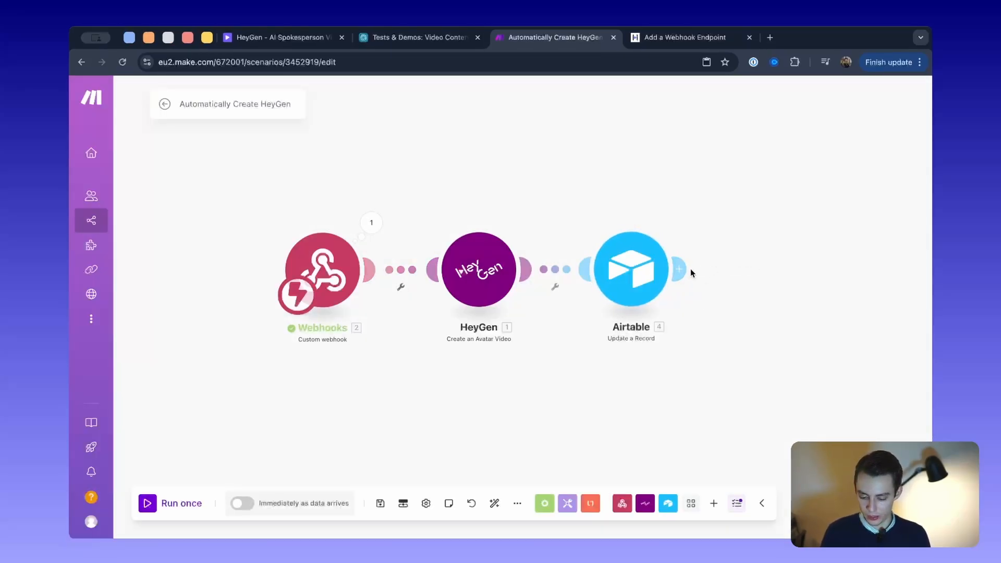
Browse the HeyGen actions available for a new module, and open the settings of the existing Create an Avatar Video module
{"action": "left_click", "coordinate": [690, 271]}
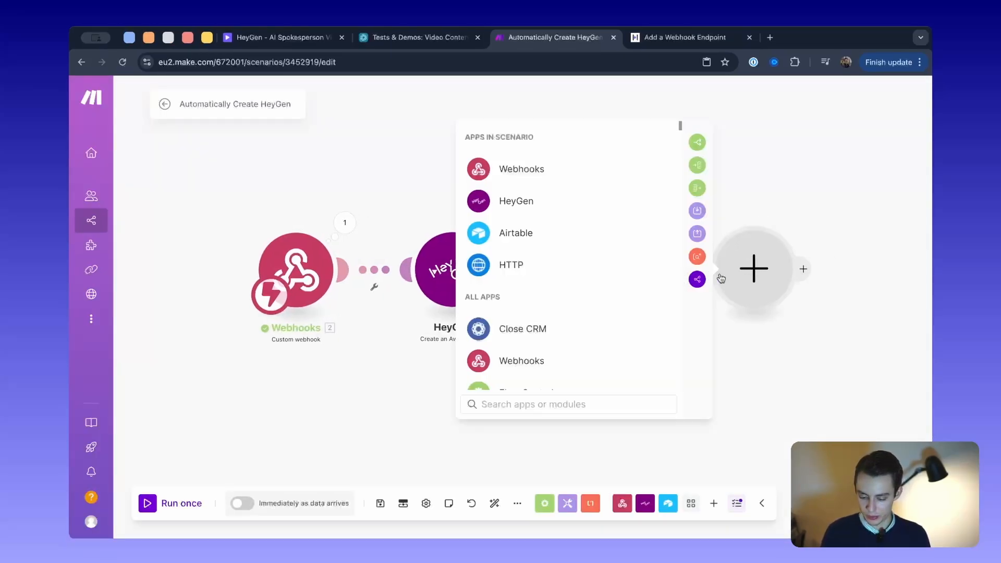
{"action": "left_click", "coordinate": [534, 203]}
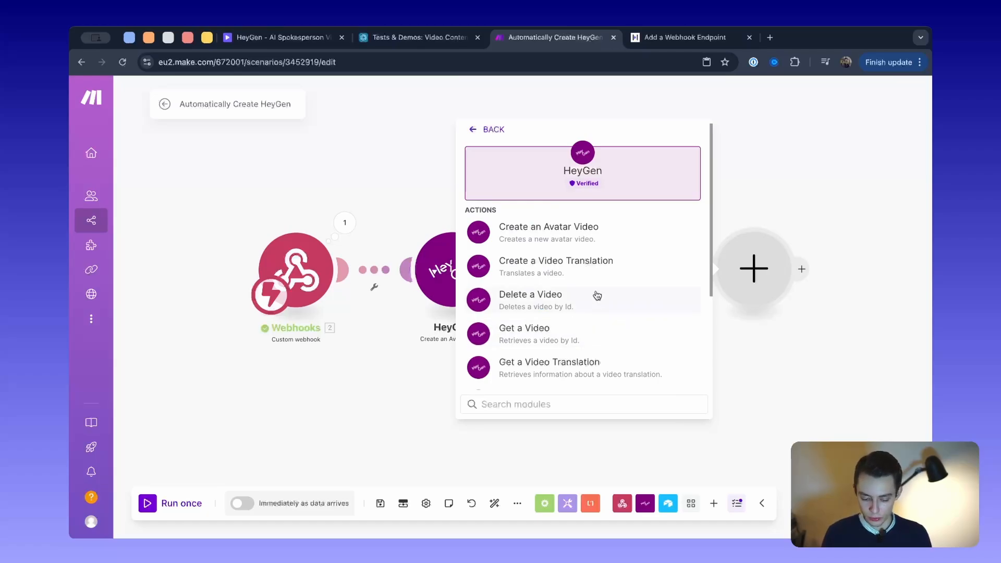
{"action": "left_click", "coordinate": [580, 239]}
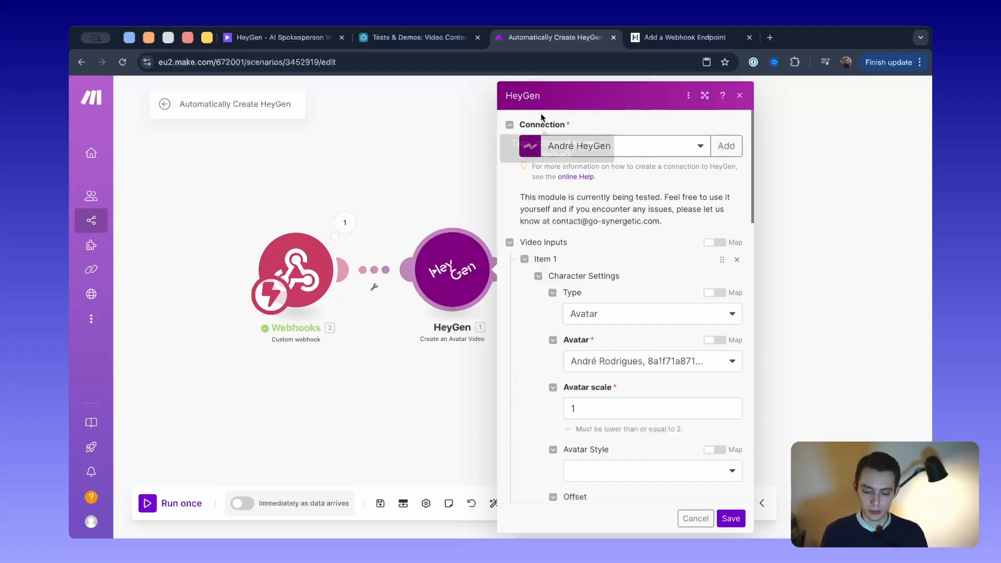
Switch to HeyGen to look through the sidebar and account menu, check Airtable's Video Content table, and return to the Make scenario
{"action": "left_click", "coordinate": [683, 37]}
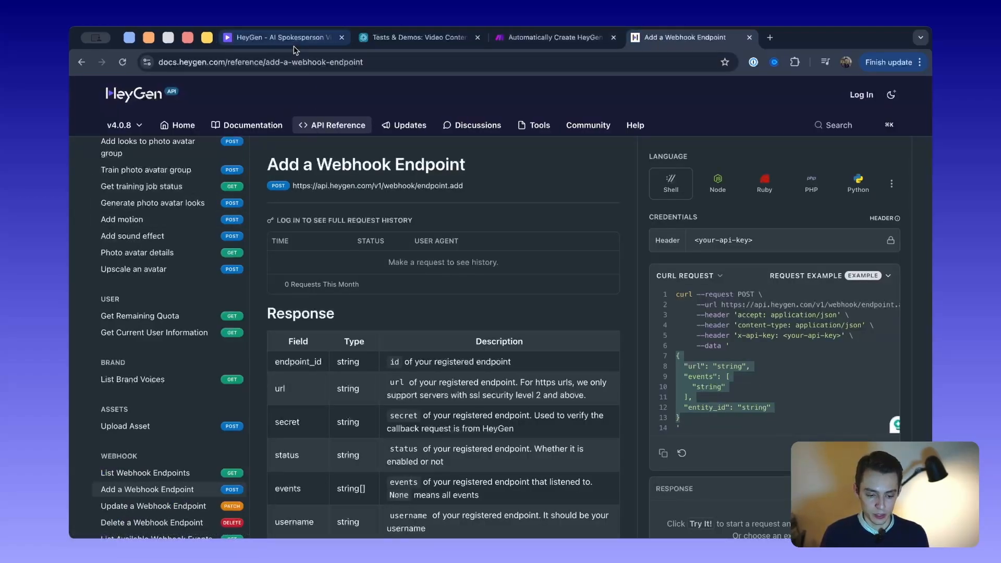
{"action": "left_click", "coordinate": [276, 37]}
{"action": "scroll", "coordinate": [157, 332], "scroll_direction": "down", "scroll_amount": 2}
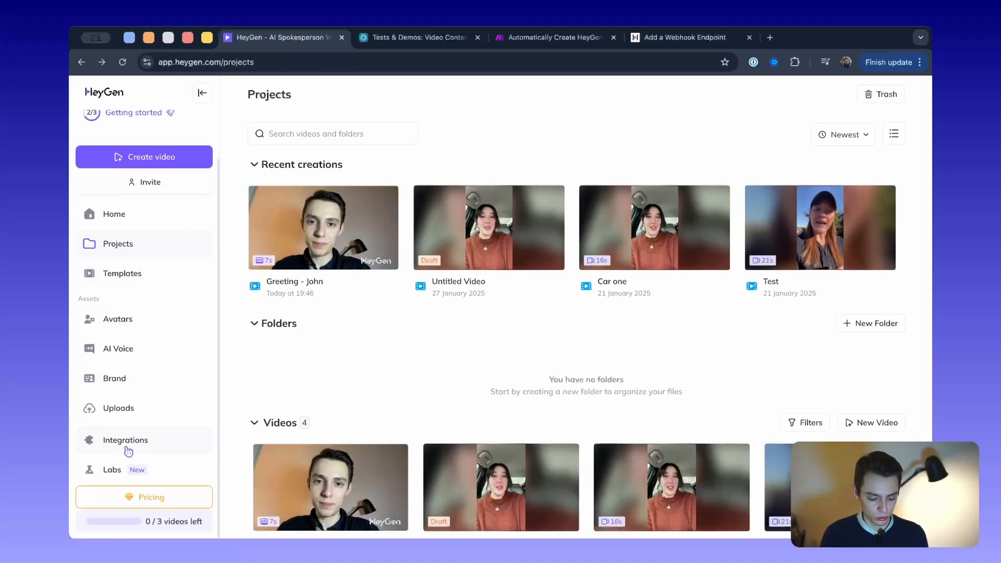
{"action": "scroll", "coordinate": [127, 449], "scroll_direction": "up", "scroll_amount": 2}
{"action": "left_click", "coordinate": [161, 128]}
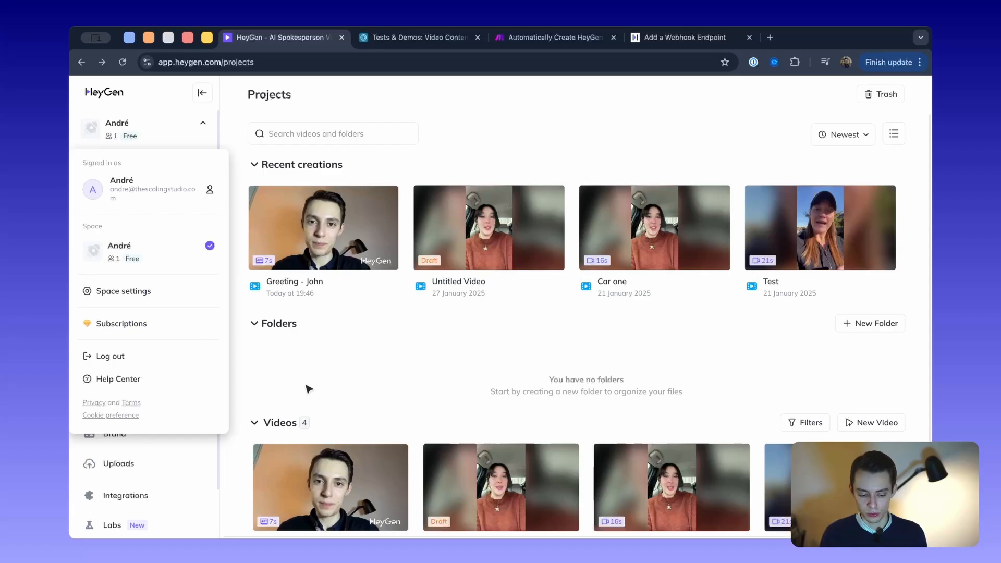
{"action": "left_click", "coordinate": [343, 370]}
{"action": "left_click", "coordinate": [426, 37]}
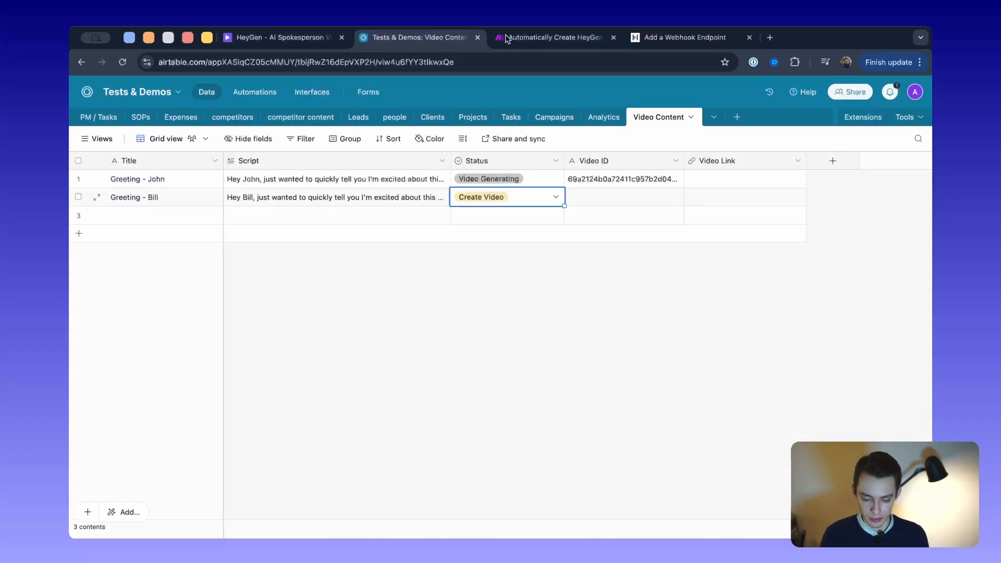
{"action": "left_click", "coordinate": [542, 37]}
Examine the HeyGen module's Character Settings, including Type, Avatar and Avatar scale, down to its Voice Settings
{"action": "scroll", "coordinate": [655, 270], "scroll_direction": "down", "scroll_amount": 1}
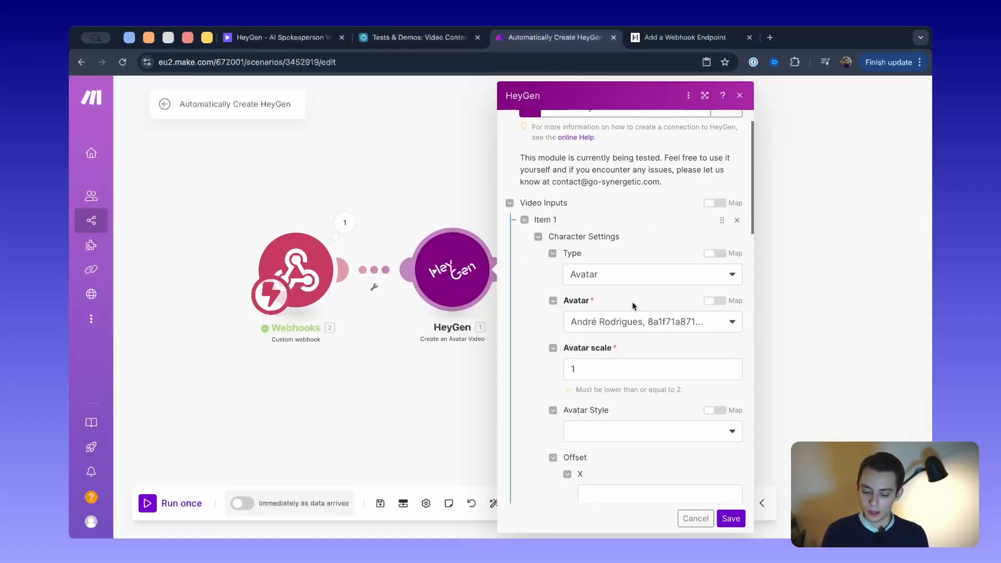
{"action": "scroll", "coordinate": [632, 302], "scroll_direction": "down", "scroll_amount": 1}
{"action": "left_click_drag", "start_coordinate": [563, 205], "coordinate": [583, 208]}
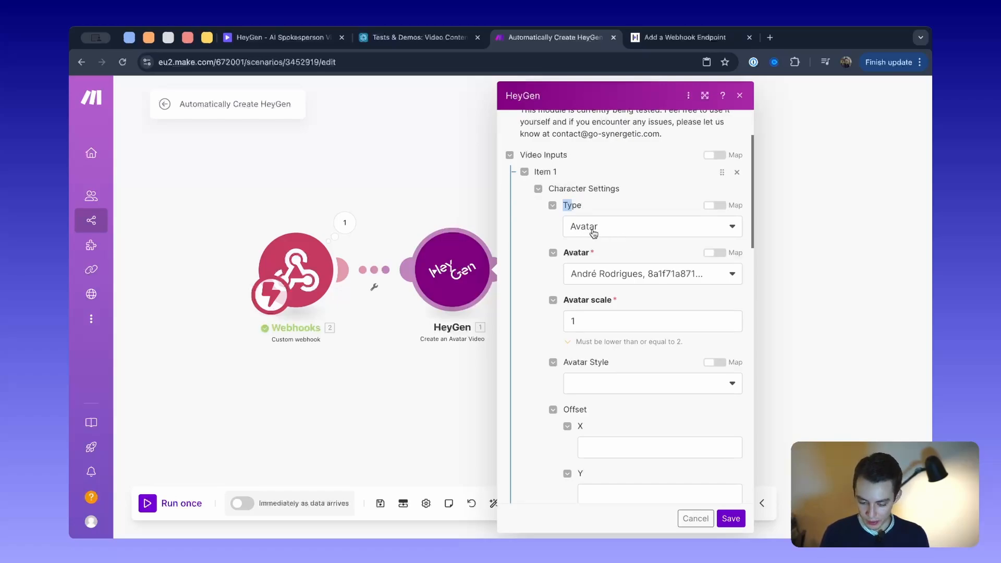
{"action": "scroll", "coordinate": [600, 229], "scroll_direction": "down", "scroll_amount": 1}
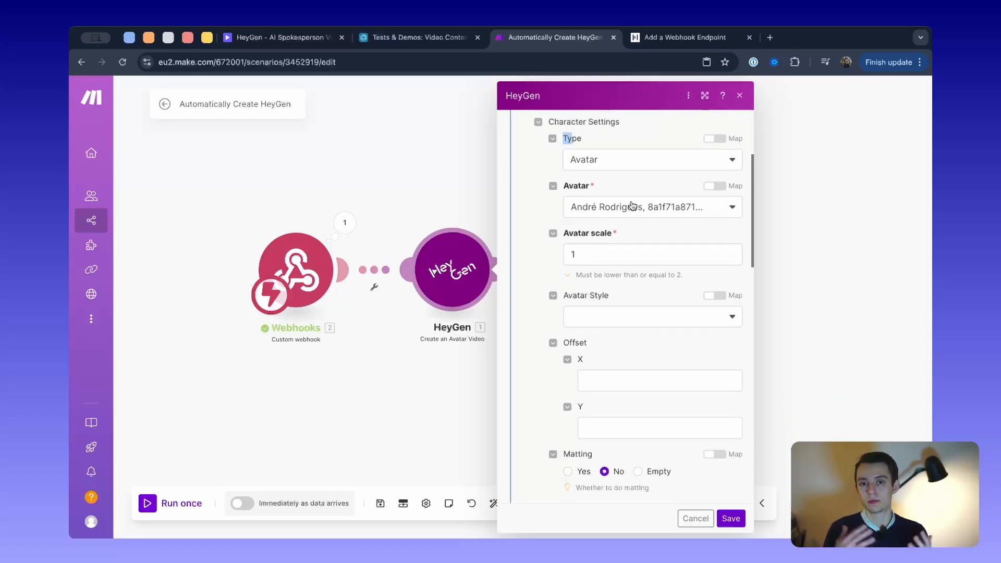
{"action": "left_click", "coordinate": [596, 260]}
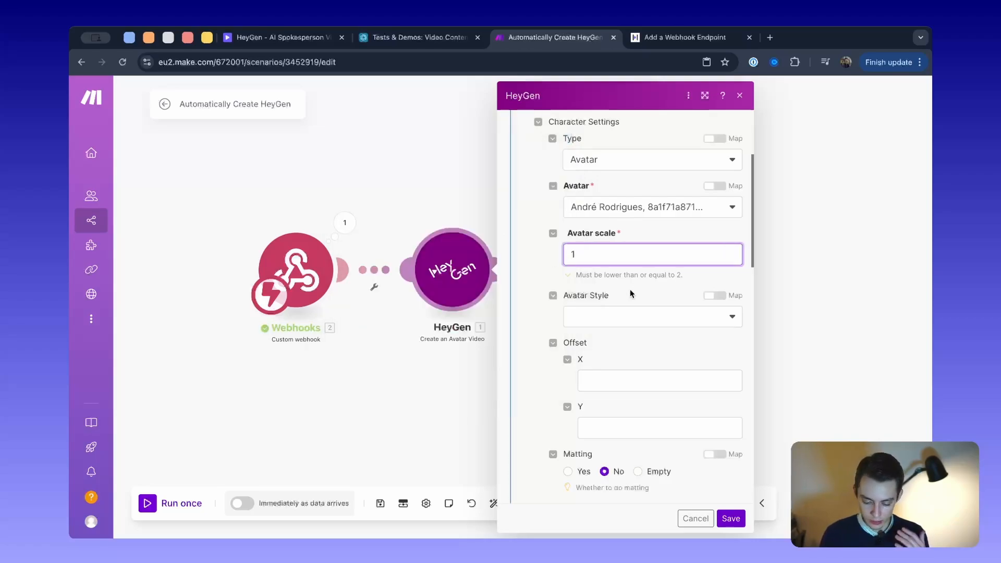
{"action": "scroll", "coordinate": [630, 289], "scroll_direction": "down", "scroll_amount": 4}
{"action": "scroll", "coordinate": [630, 289], "scroll_direction": "down", "scroll_amount": 2}
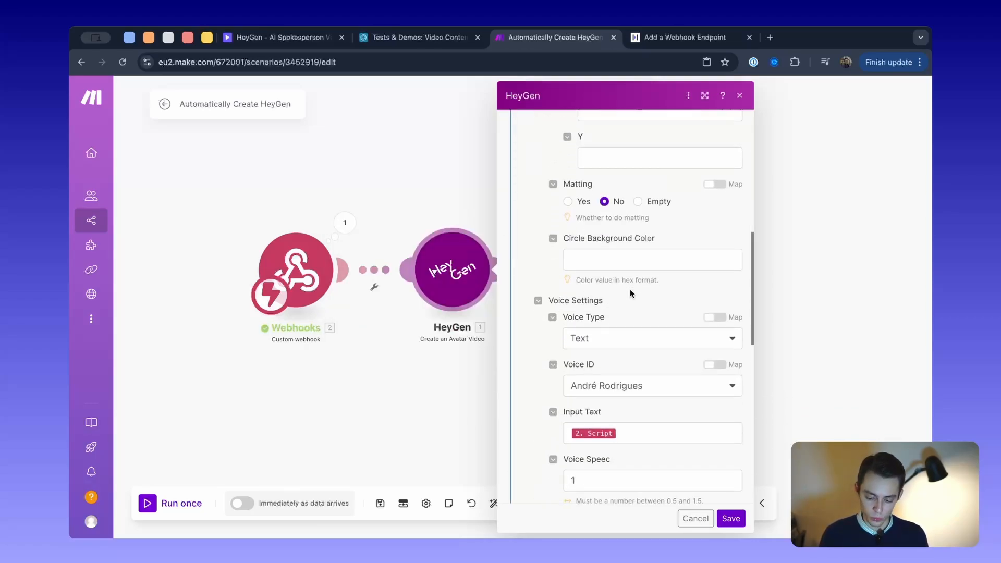
{"action": "scroll", "coordinate": [584, 294], "scroll_direction": "down", "scroll_amount": 1}
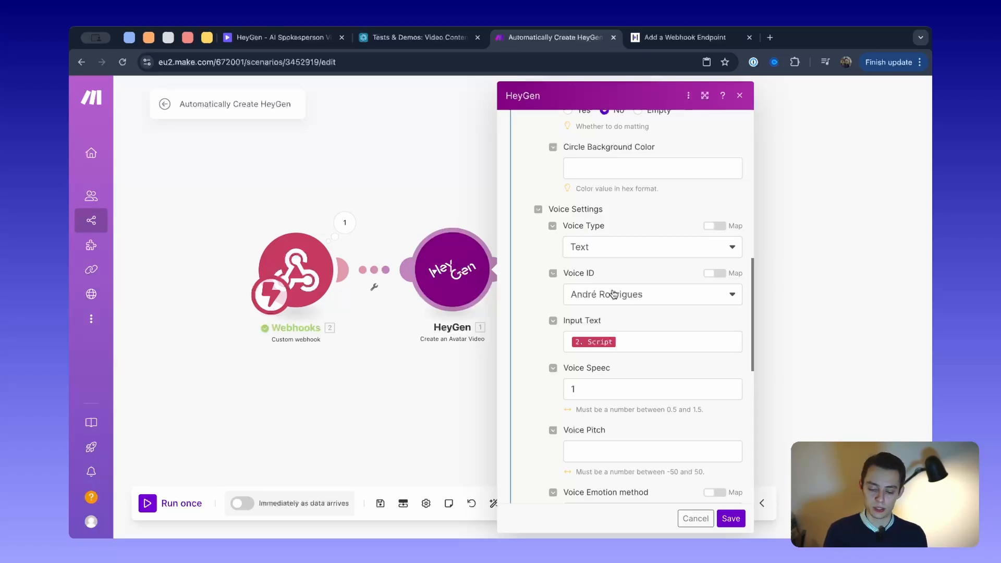
Set the HeyGen module's Voice Type to Text and remap Input Text to the webhook's Script value
{"action": "left_click", "coordinate": [620, 244]}
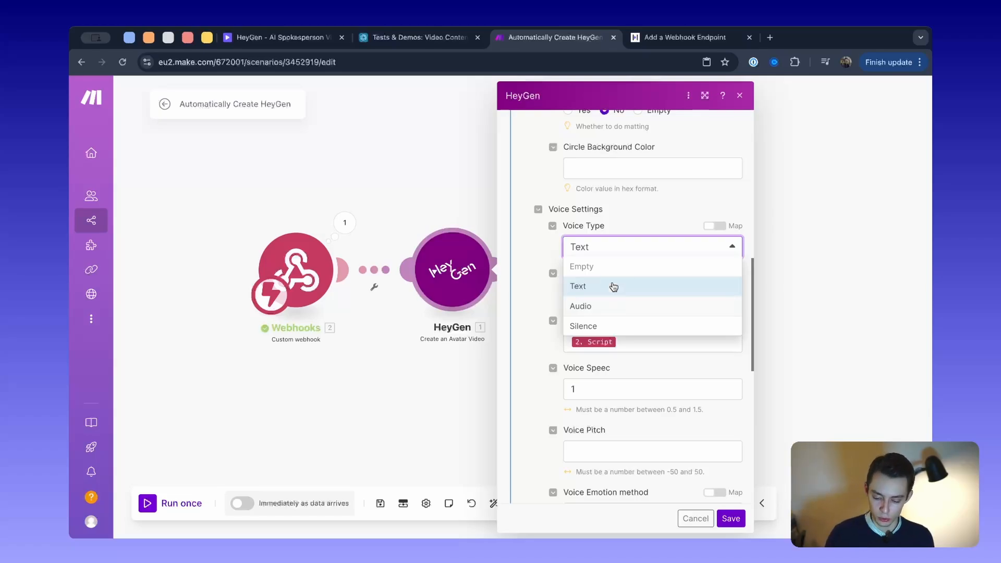
{"action": "left_click", "coordinate": [611, 286]}
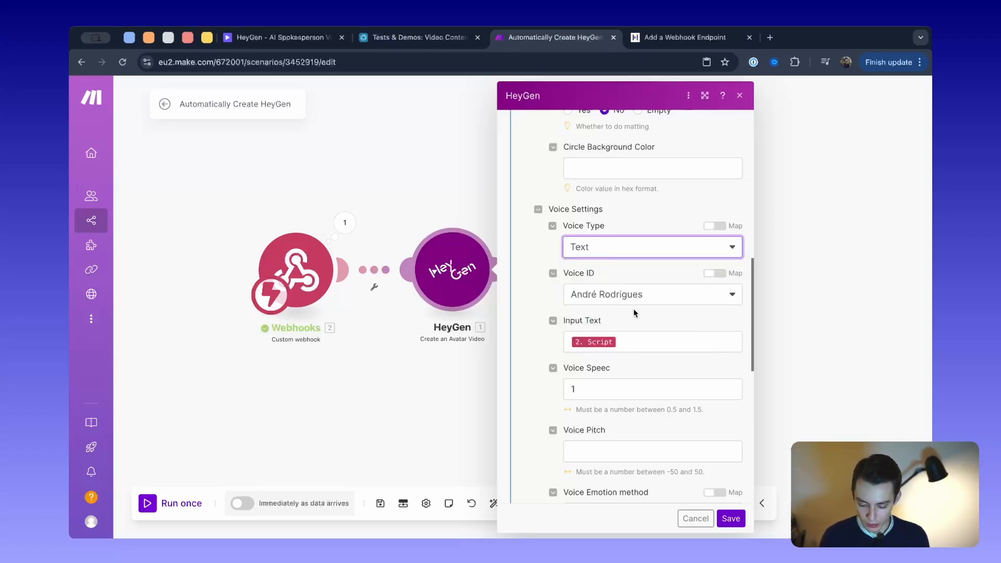
{"action": "scroll", "coordinate": [607, 297], "scroll_direction": "down", "scroll_amount": 1}
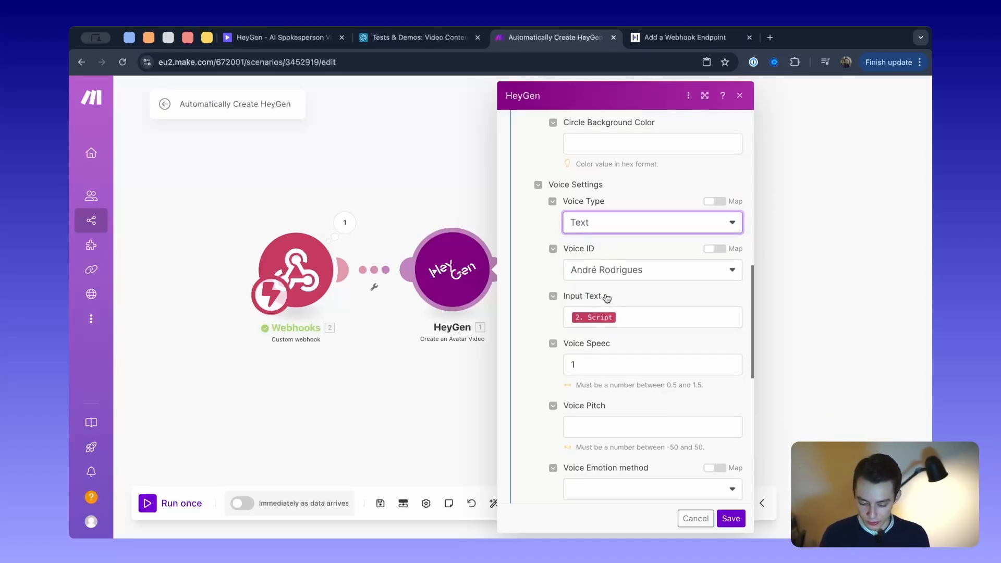
{"action": "left_click", "coordinate": [648, 314]}
{"action": "key", "text": "BackSpace"}
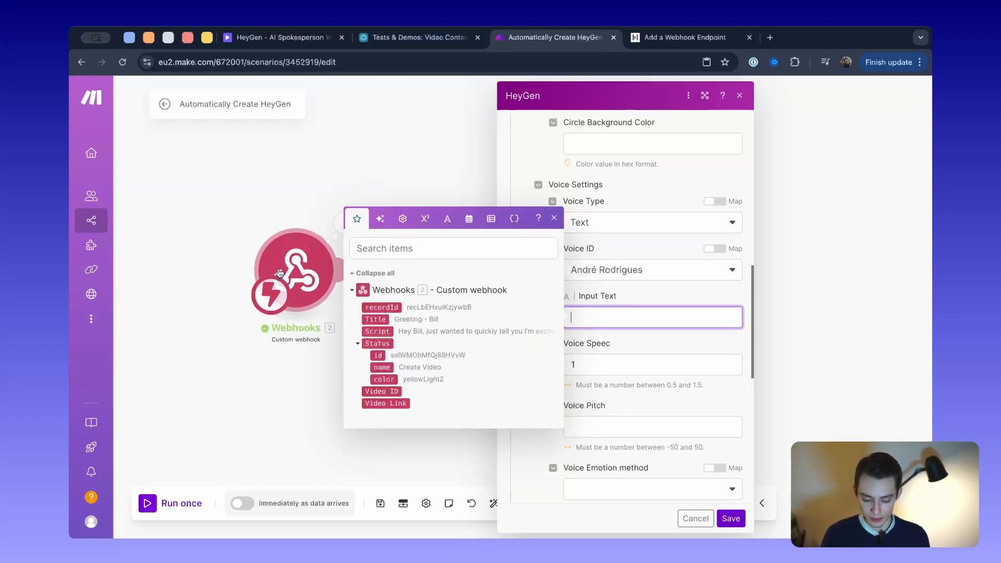
{"action": "left_click", "coordinate": [382, 333]}
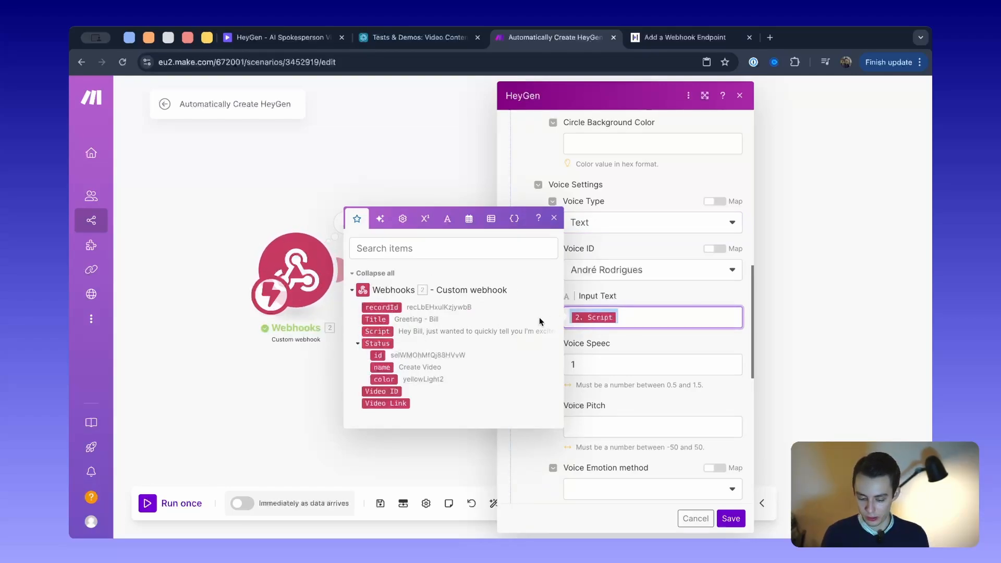
{"action": "left_click", "coordinate": [620, 349]}
Examine the HeyGen module's voice speed, video title mapping, Test Mode, Captions and video dimensions
{"action": "scroll", "coordinate": [601, 363], "scroll_direction": "down", "scroll_amount": 1}
{"action": "left_click", "coordinate": [594, 329]}
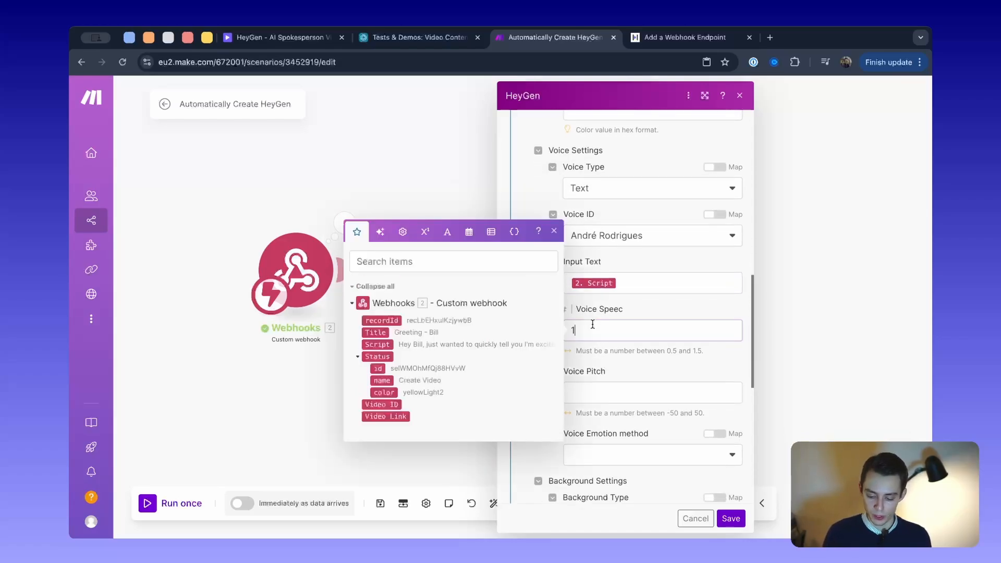
{"action": "left_click", "coordinate": [615, 365]}
{"action": "scroll", "coordinate": [616, 365], "scroll_direction": "down", "scroll_amount": 5}
{"action": "scroll", "coordinate": [616, 365], "scroll_direction": "down", "scroll_amount": 3}
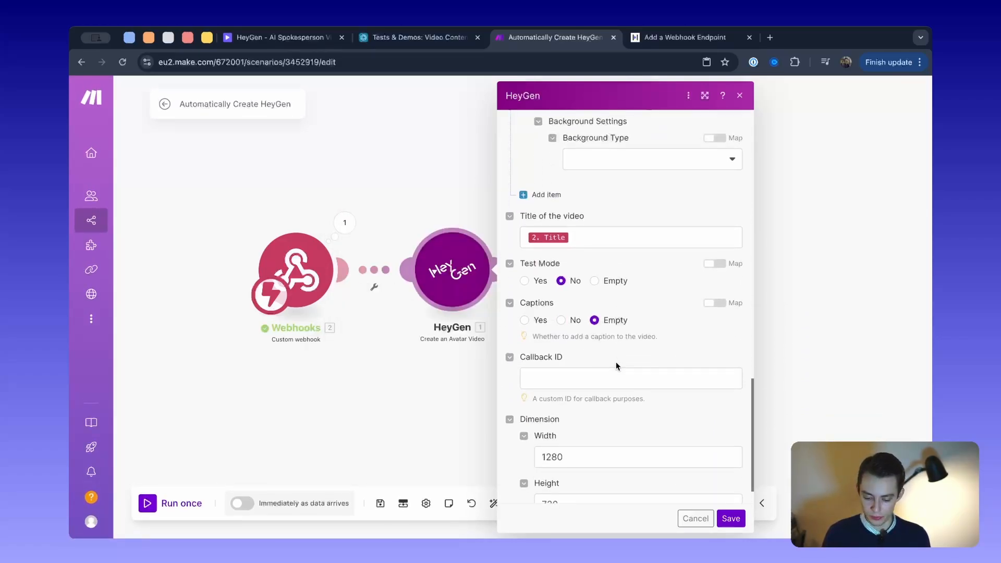
{"action": "scroll", "coordinate": [617, 376], "scroll_direction": "up", "scroll_amount": 3}
{"action": "left_click", "coordinate": [603, 363]}
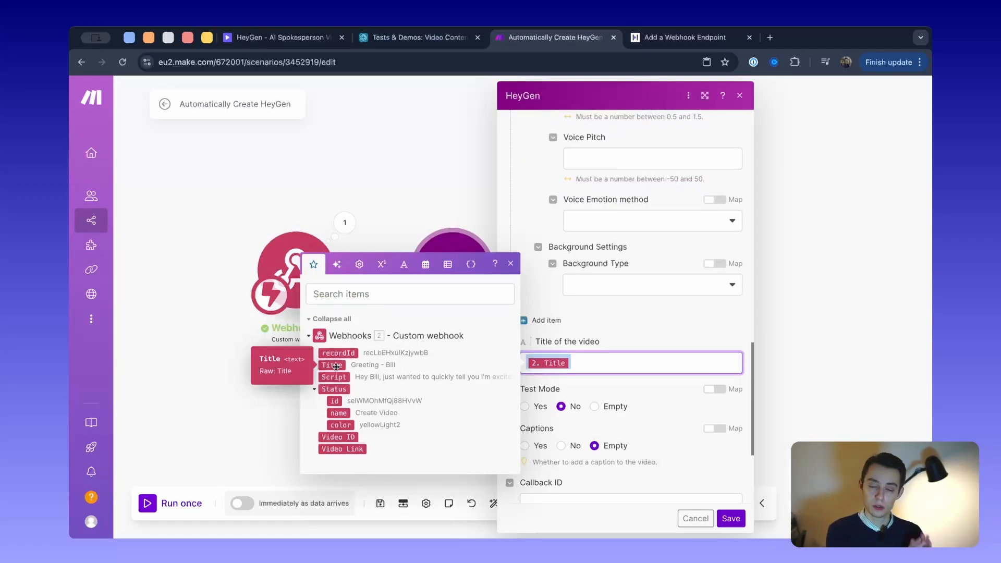
{"action": "left_click", "coordinate": [635, 330]}
{"action": "scroll", "coordinate": [636, 330], "scroll_direction": "down", "scroll_amount": 3}
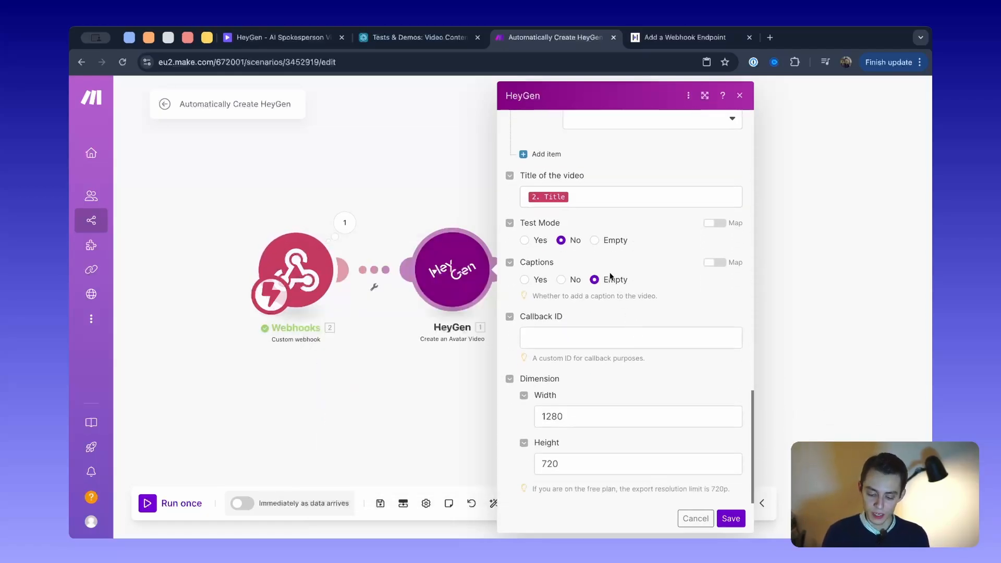
{"action": "double_click", "coordinate": [564, 462]}
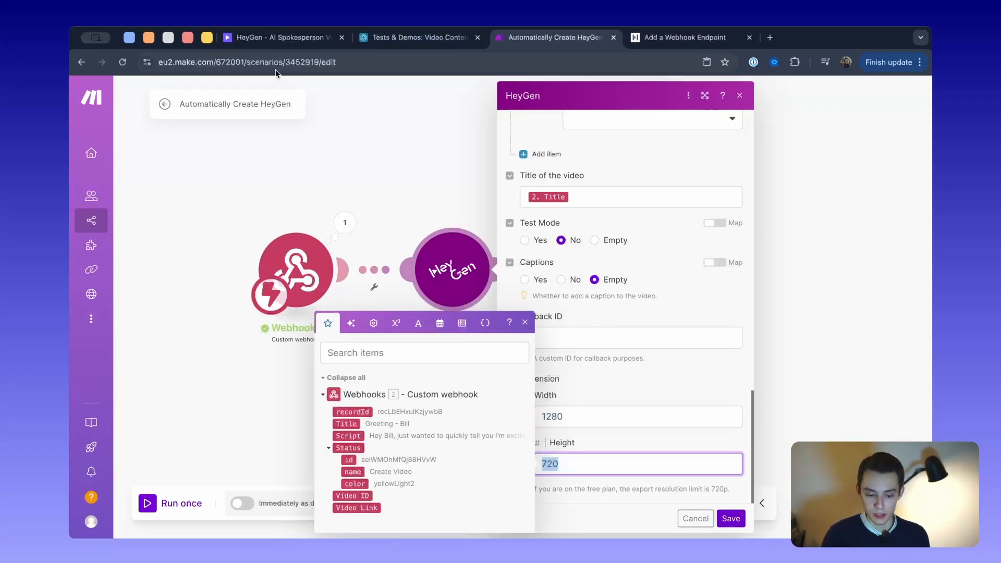
Check HeyGen's projects and Airtable's Video Content table, and save the HeyGen module's settings in Make
{"action": "left_click", "coordinate": [277, 37]}
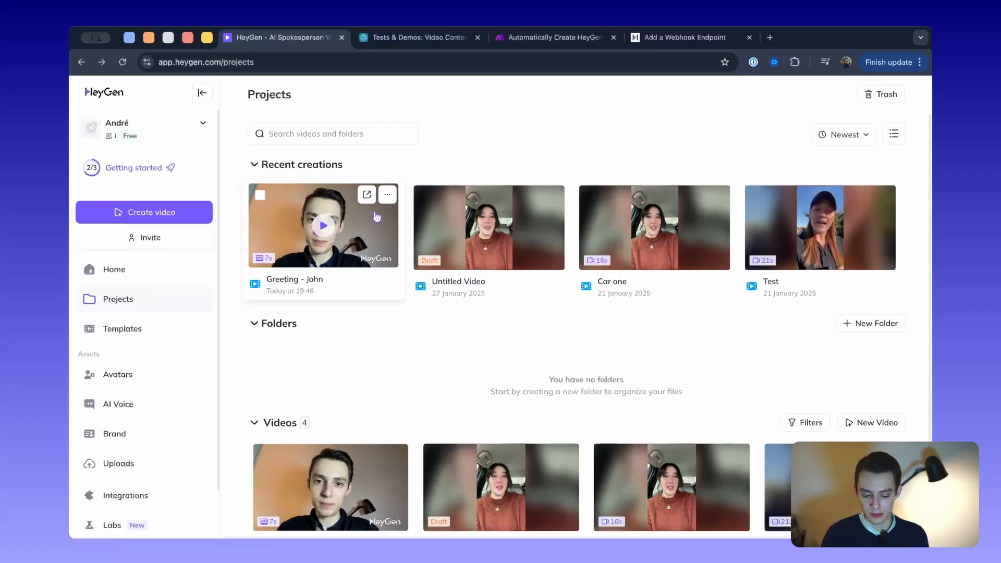
{"action": "left_click", "coordinate": [392, 42]}
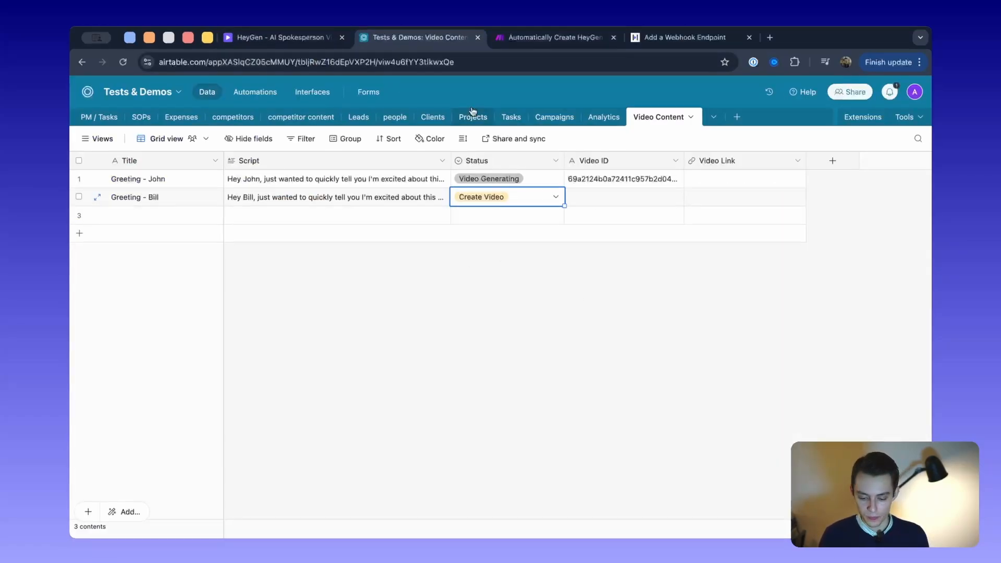
{"action": "left_click", "coordinate": [553, 37]}
{"action": "left_click", "coordinate": [731, 518]}
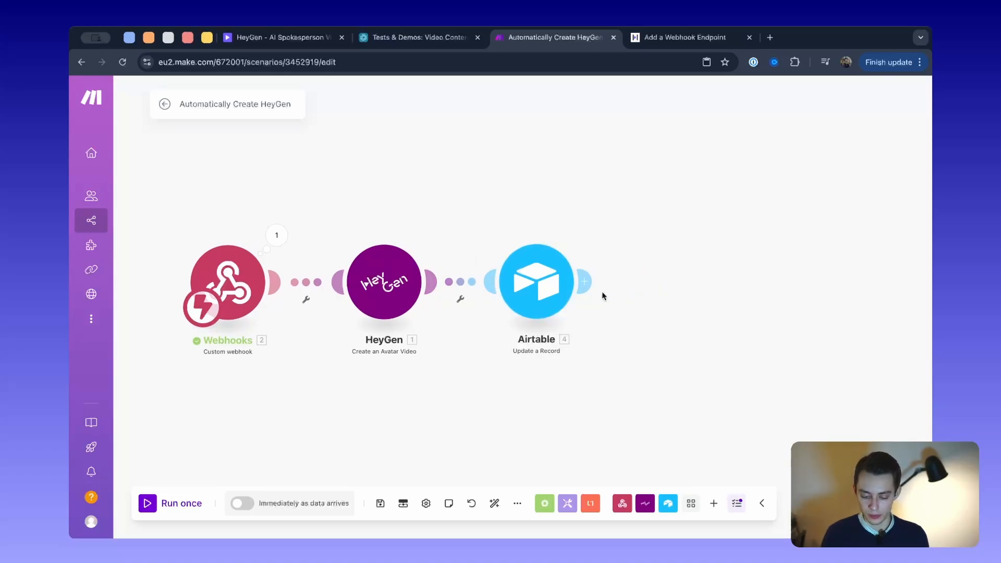
Browse the Airtable record actions for a new module, and open the settings of the existing Update a Record module
{"action": "left_click", "coordinate": [585, 282]}
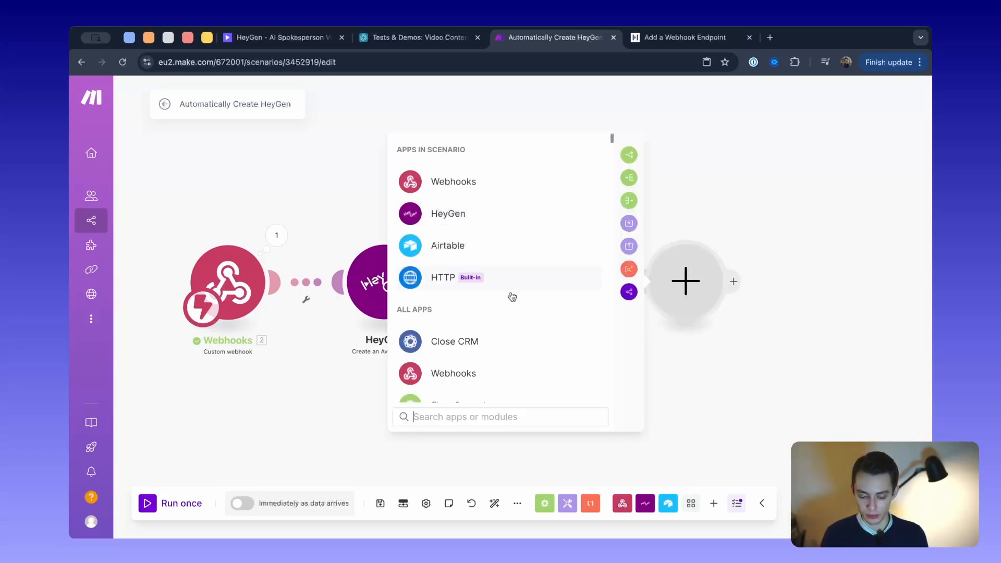
{"action": "left_click", "coordinate": [517, 249]}
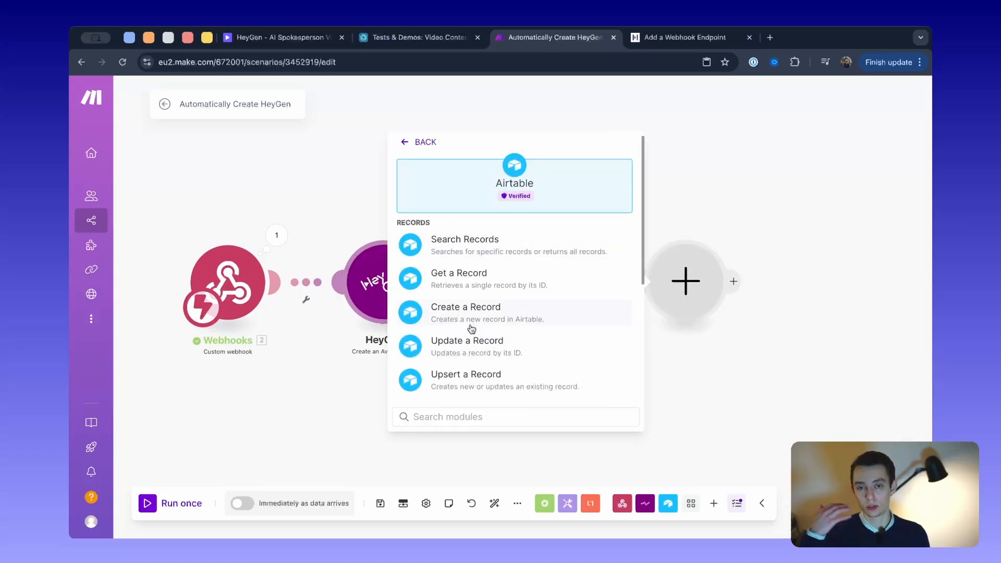
{"action": "scroll", "coordinate": [478, 298], "scroll_direction": "down", "scroll_amount": 1}
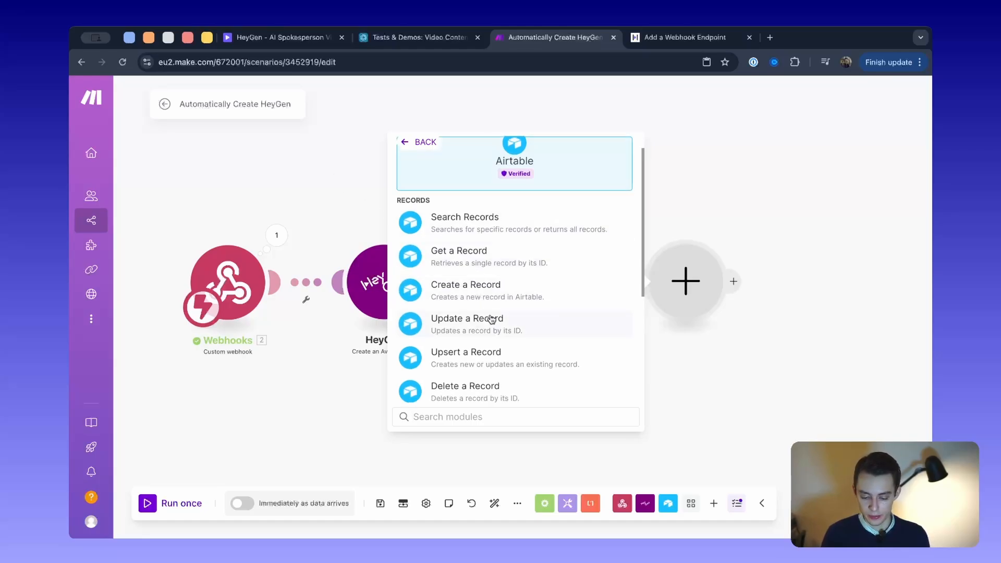
{"action": "left_click", "coordinate": [467, 320]}
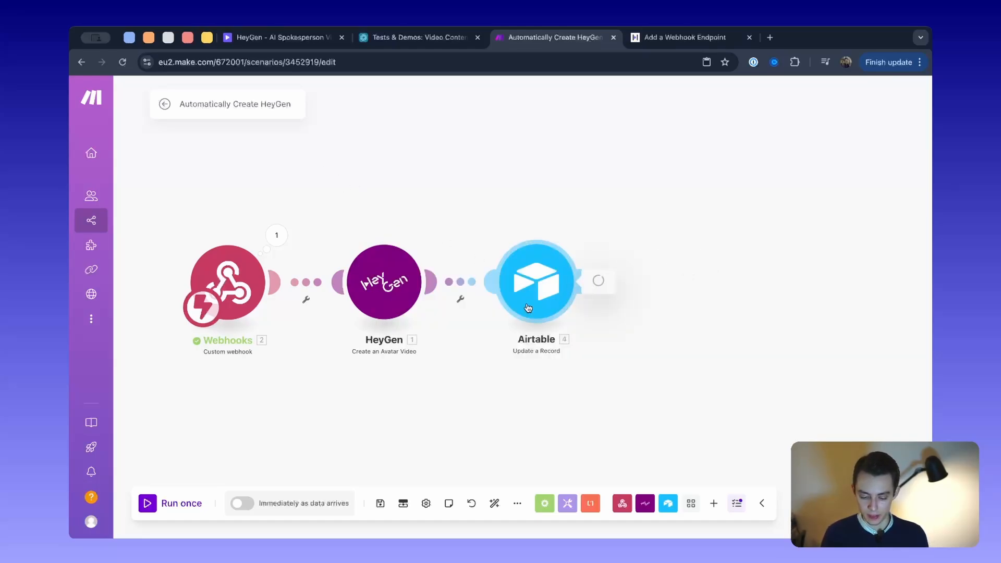
Check the second record's Video ID field in Airtable's Video Content table, and return to the Make scenario
{"action": "left_click", "coordinate": [418, 37]}
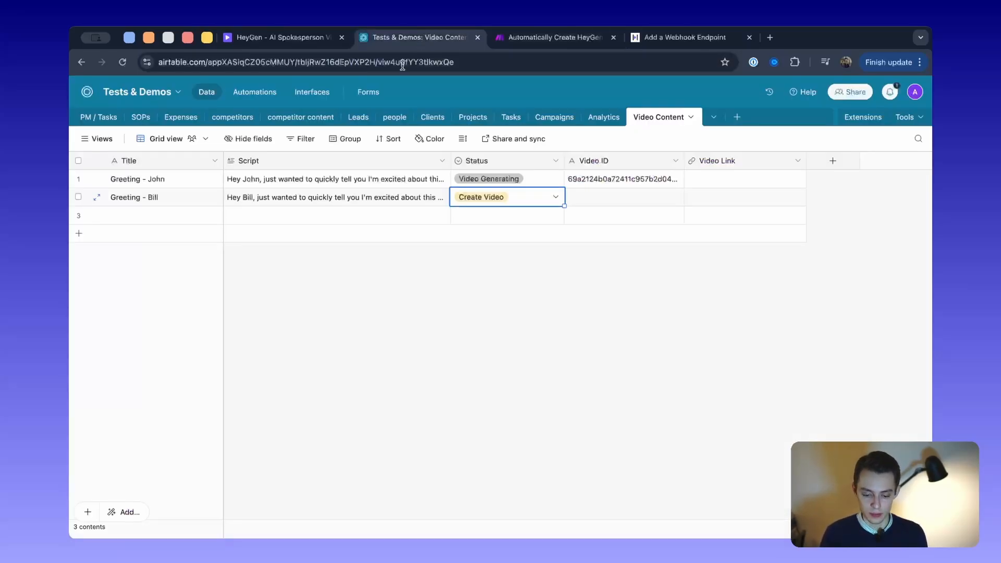
{"action": "left_click", "coordinate": [595, 203]}
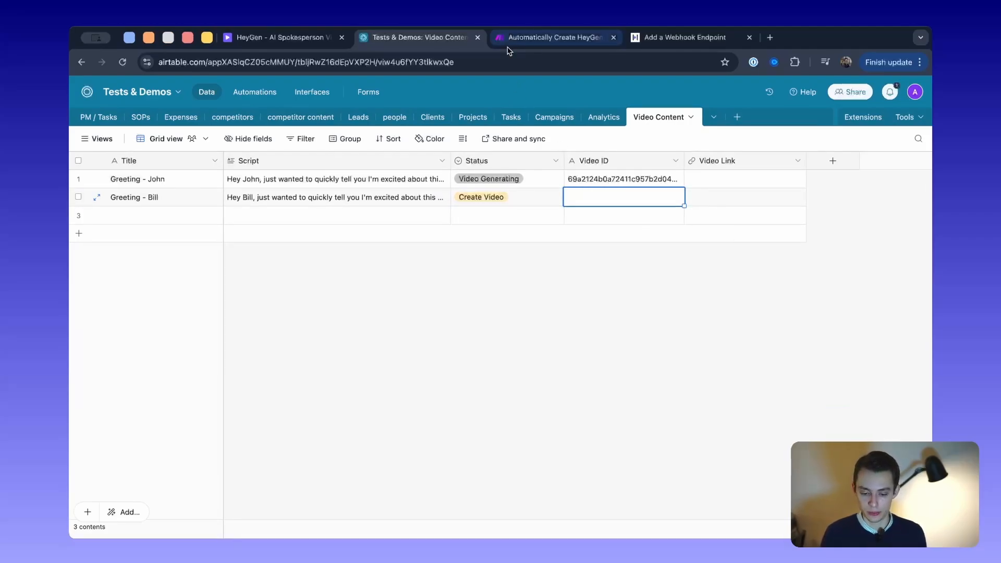
{"action": "left_click", "coordinate": [554, 37]}
Examine the Update a Record module's Record ID, Status and Video ID mappings against Airtable's Video Content table, and close its settings
{"action": "scroll", "coordinate": [681, 332], "scroll_direction": "down", "scroll_amount": 3}
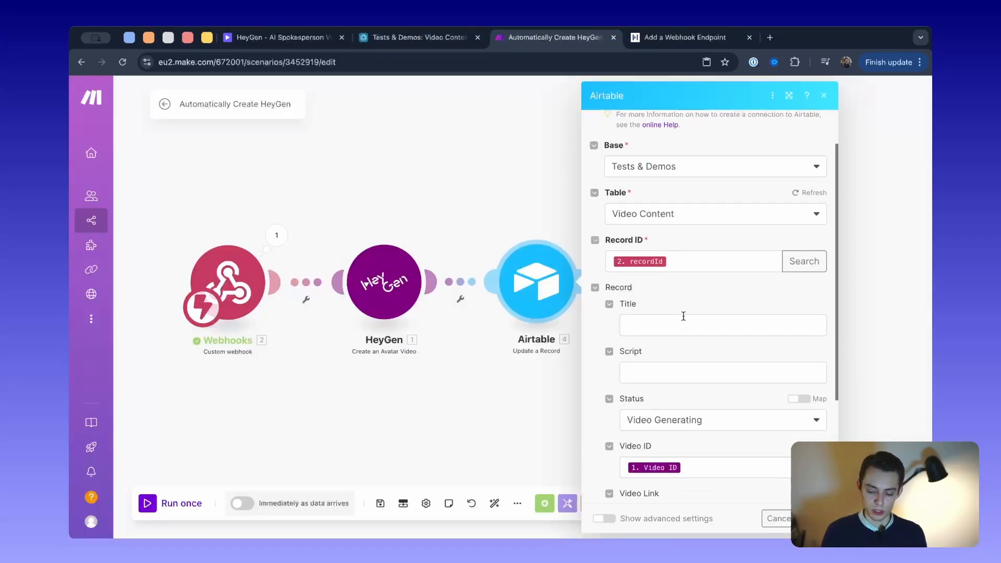
{"action": "left_click", "coordinate": [695, 255]}
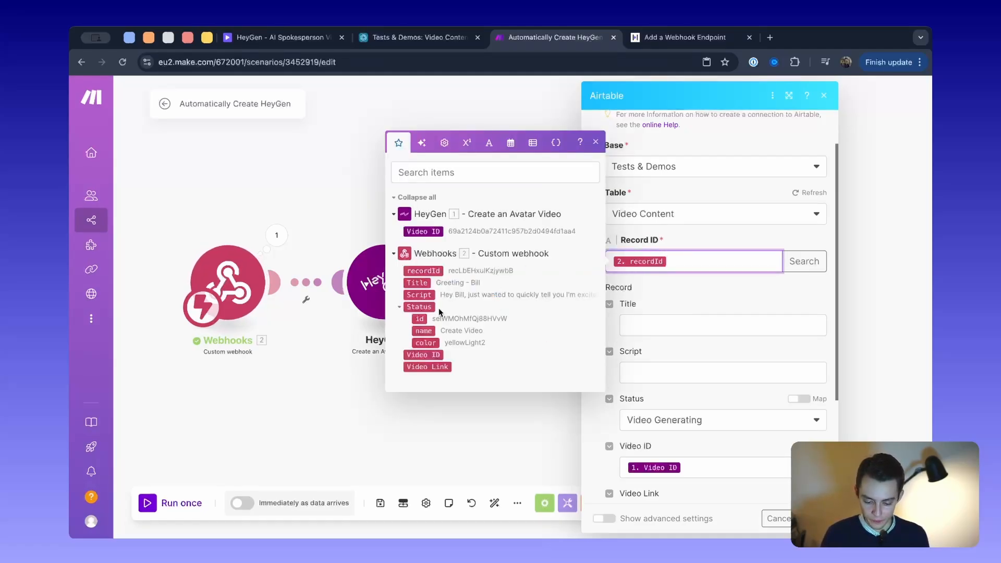
{"action": "scroll", "coordinate": [699, 378], "scroll_direction": "down", "scroll_amount": 3}
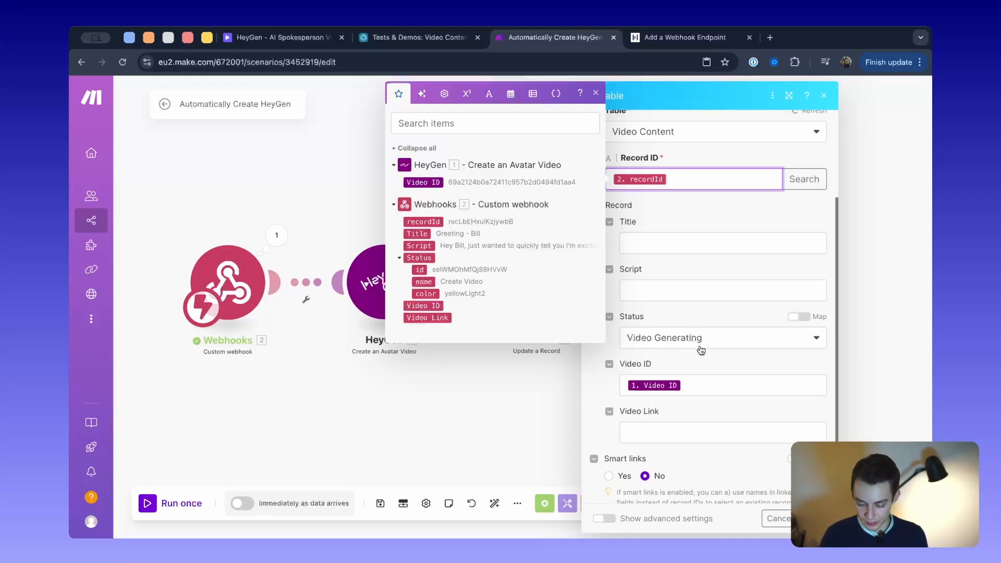
{"action": "left_click", "coordinate": [424, 37]}
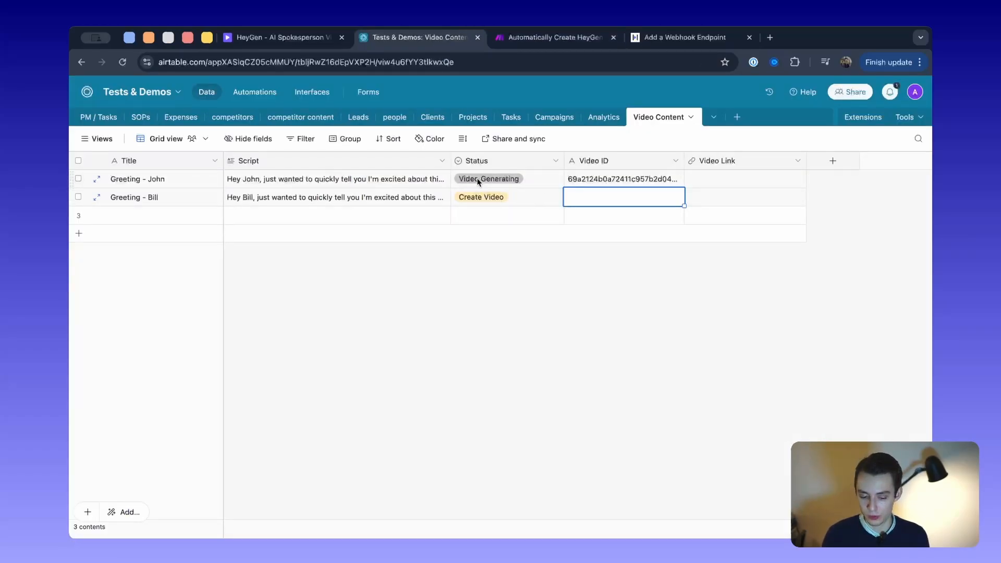
{"action": "left_click", "coordinate": [514, 39]}
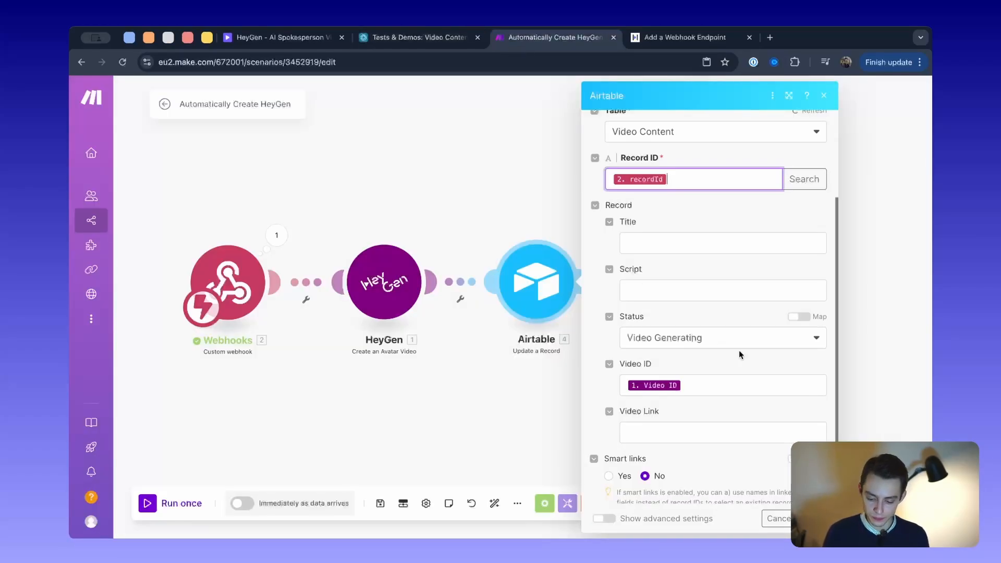
{"action": "scroll", "coordinate": [722, 437], "scroll_direction": "down", "scroll_amount": 3}
{"action": "left_click", "coordinate": [581, 442]}
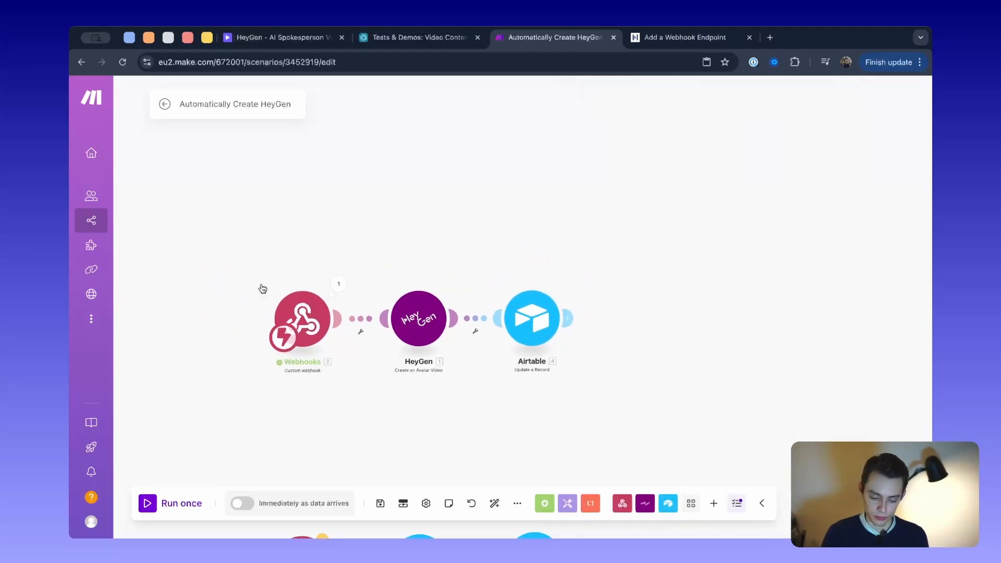
Activate the scenario's immediate schedule to delete the old data in the webhook queue, and deactivate the schedule again
{"action": "left_click", "coordinate": [245, 506]}
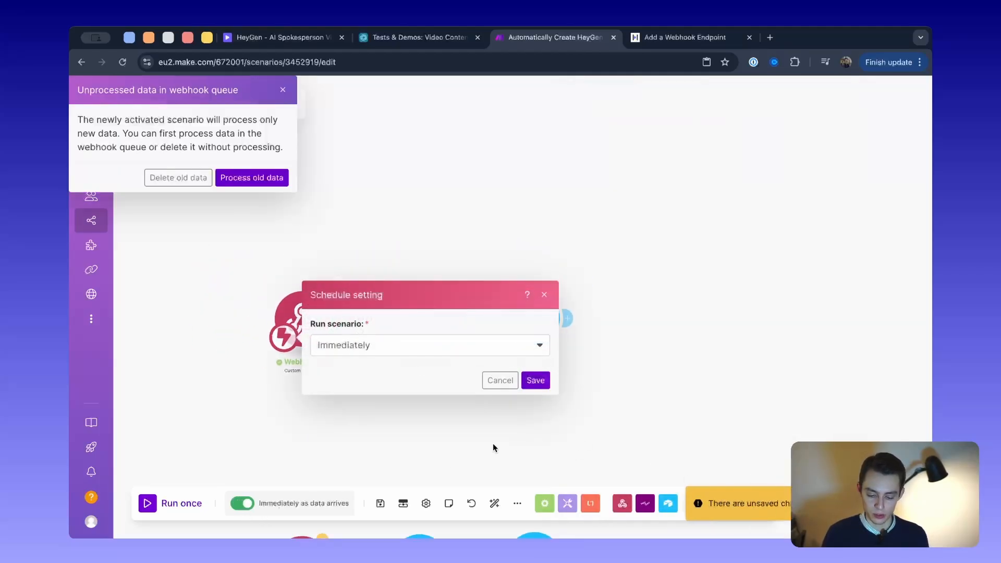
{"action": "left_click", "coordinate": [178, 178]}
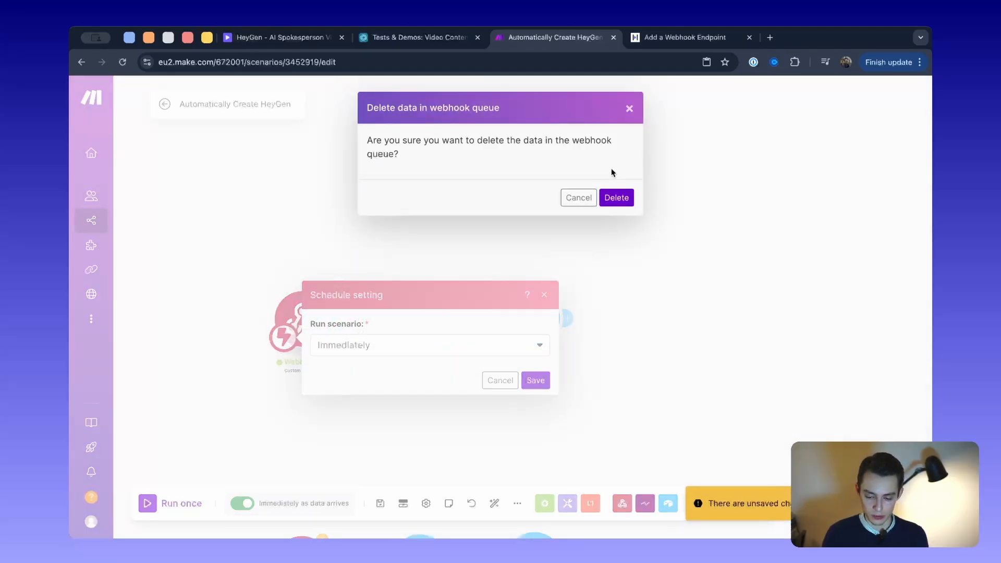
{"action": "left_click", "coordinate": [616, 196]}
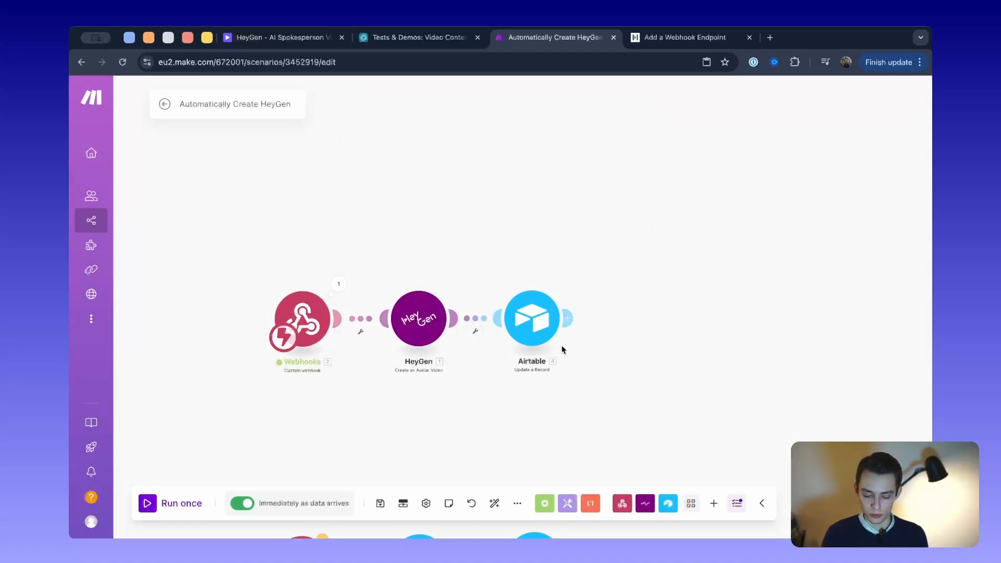
{"action": "left_click", "coordinate": [246, 505]}
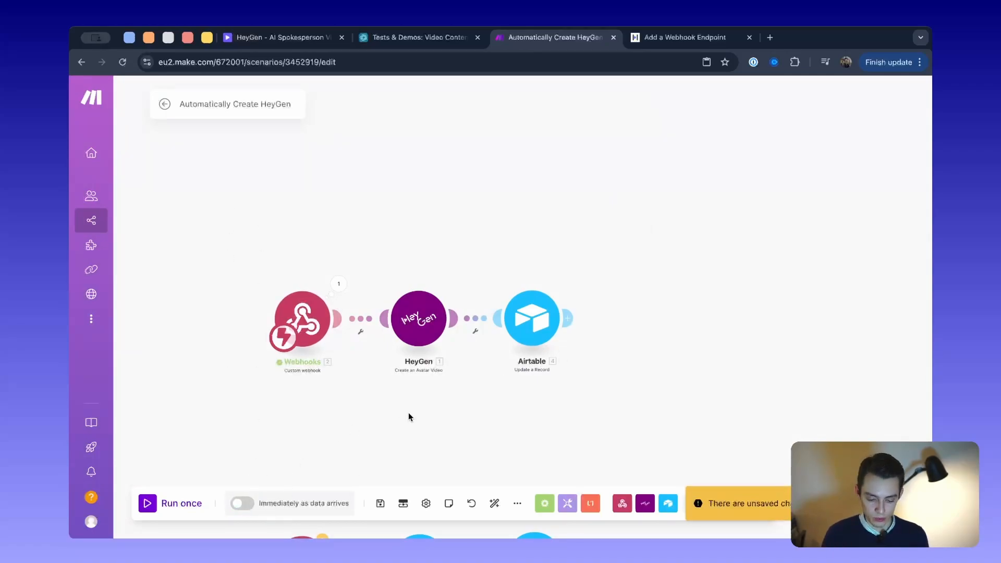
Move the scenario's starting point to the custom webhook that leads into the Airtable Search Records module
{"action": "scroll", "coordinate": [411, 397], "scroll_direction": "down", "scroll_amount": 3}
{"action": "scroll", "coordinate": [412, 379], "scroll_direction": "down", "scroll_amount": 3}
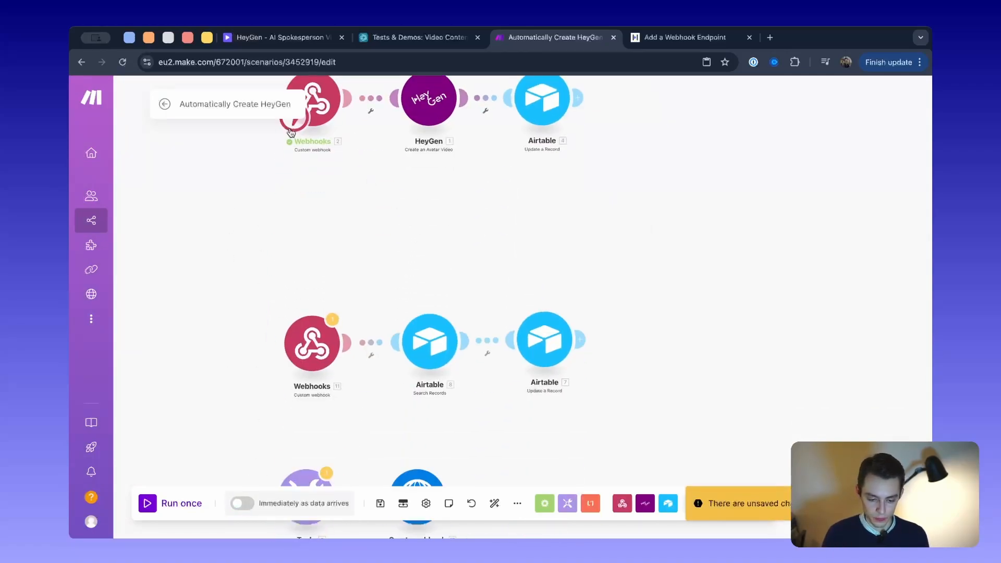
{"action": "scroll", "coordinate": [313, 362], "scroll_direction": "down", "scroll_amount": 2}
{"action": "scroll", "coordinate": [379, 223], "scroll_direction": "up", "scroll_amount": 4}
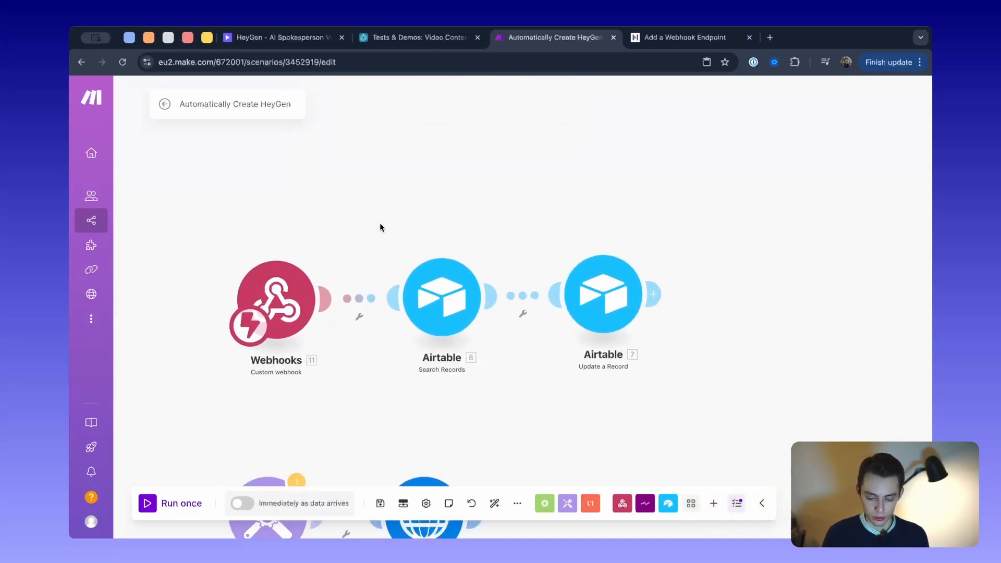
{"action": "left_click_drag", "start_coordinate": [198, 203], "coordinate": [347, 356]}
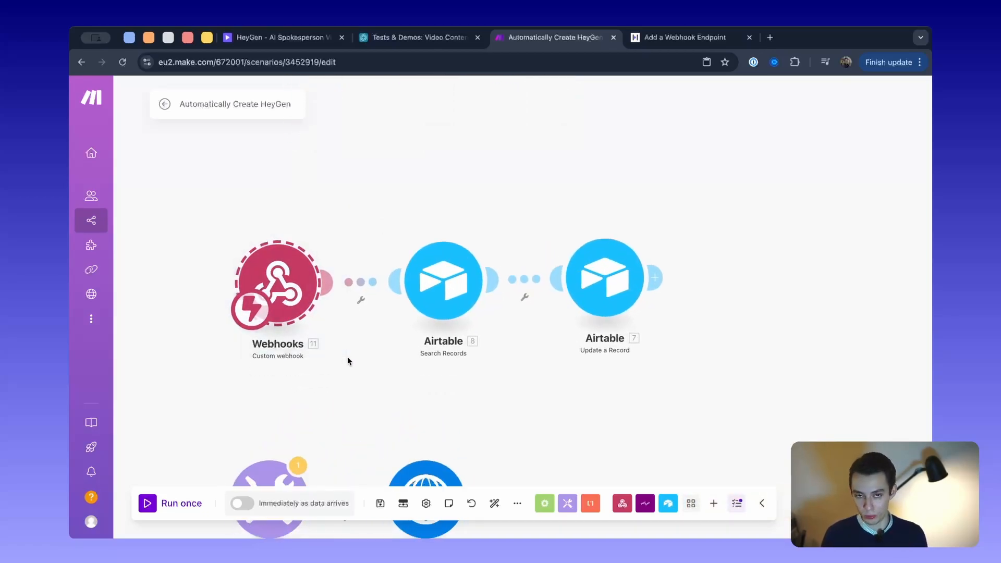
{"action": "left_click", "coordinate": [420, 238]}
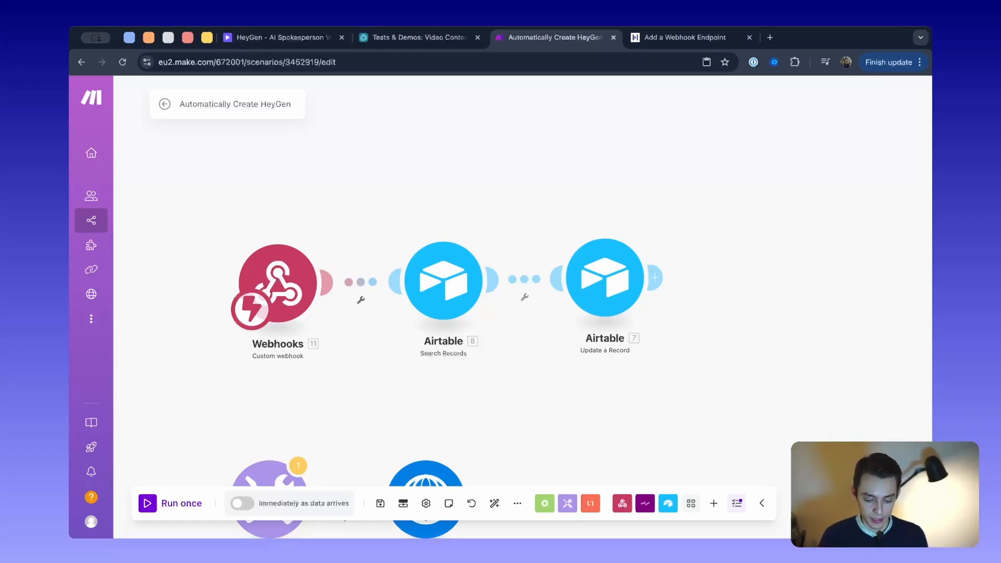
Open the Create webhook HTTP module's settings and examine its request headers down to the x-api-key value
{"action": "left_click_drag", "start_coordinate": [420, 379], "coordinate": [446, 330]}
{"action": "mouse_move", "coordinate": [238, 166]}
{"action": "left_mouse_down"}
{"action": "mouse_move", "coordinate": [375, 328]}
{"action": "mouse_move", "coordinate": [377, 274]}
{"action": "left_mouse_up"}
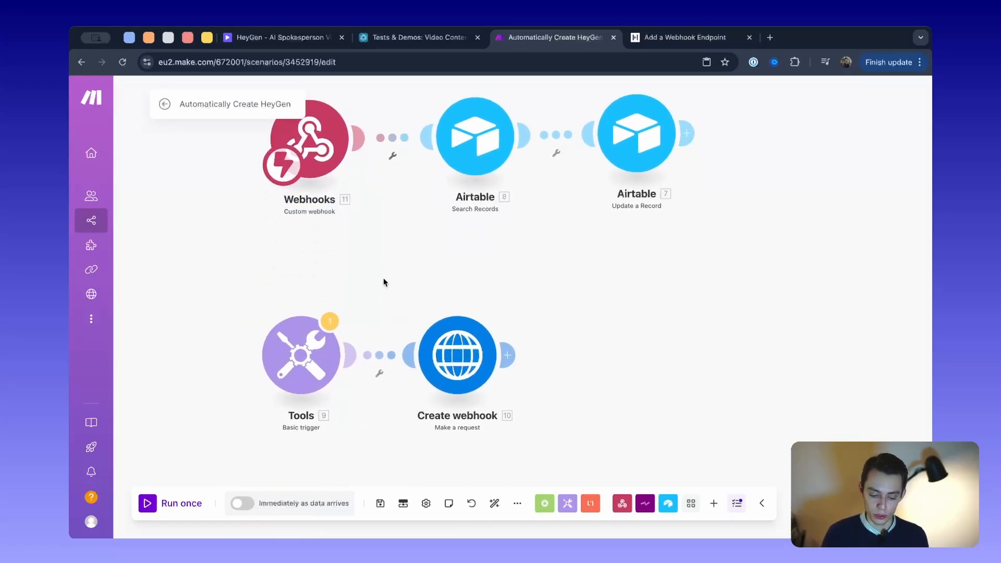
{"action": "left_click", "coordinate": [439, 327]}
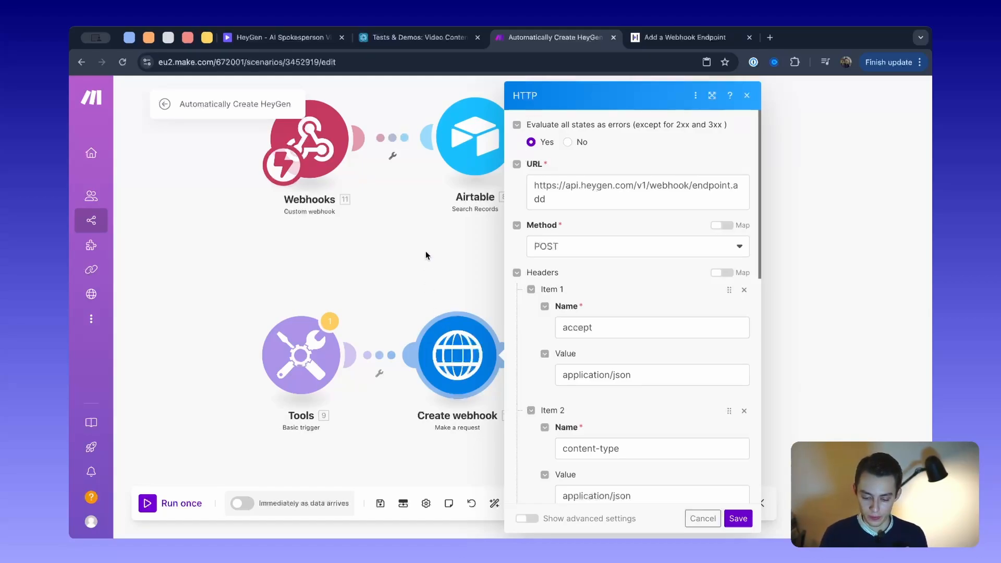
{"action": "scroll", "coordinate": [545, 295], "scroll_direction": "down", "scroll_amount": 1}
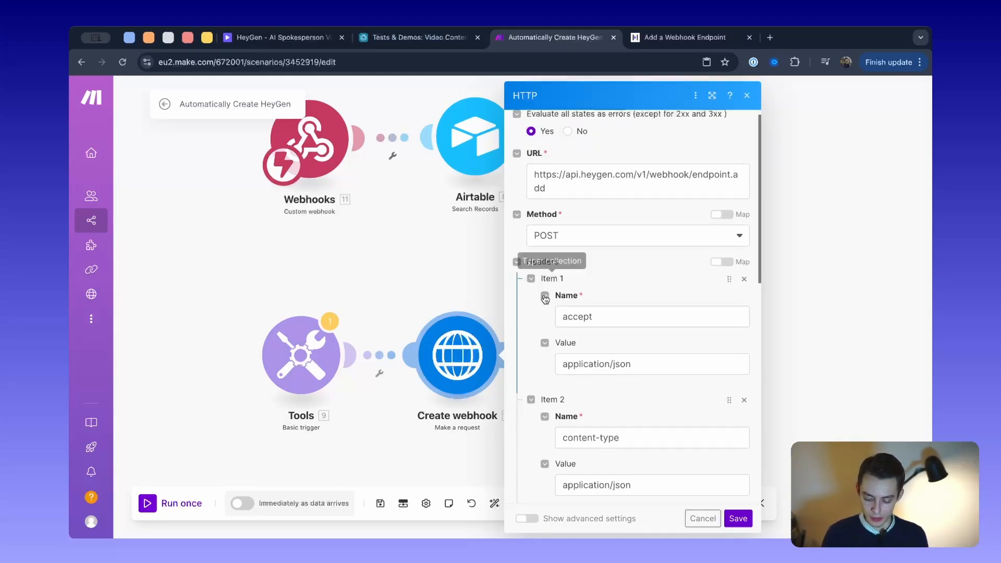
{"action": "scroll", "coordinate": [545, 298], "scroll_direction": "up", "scroll_amount": 1}
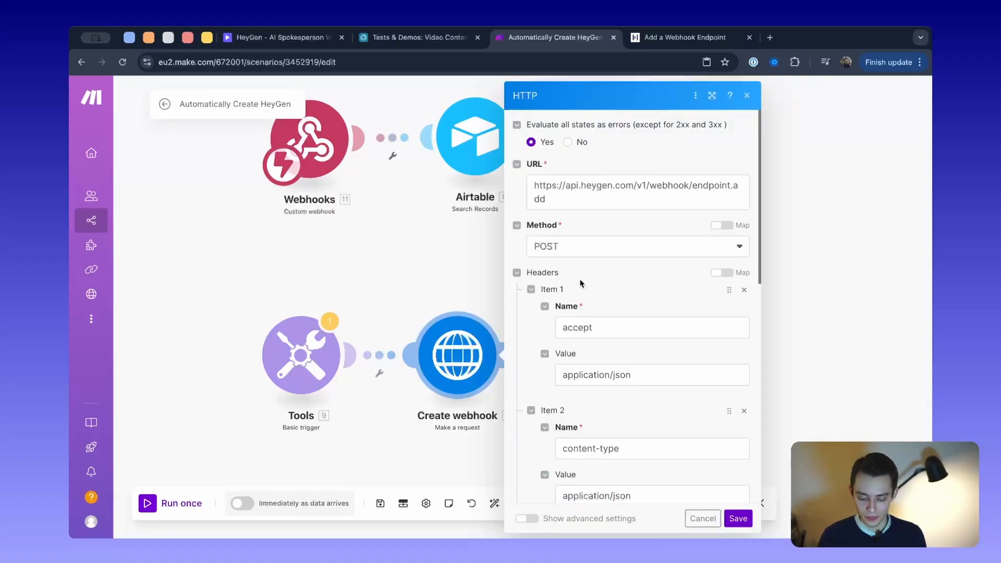
{"action": "scroll", "coordinate": [581, 282], "scroll_direction": "down", "scroll_amount": 3}
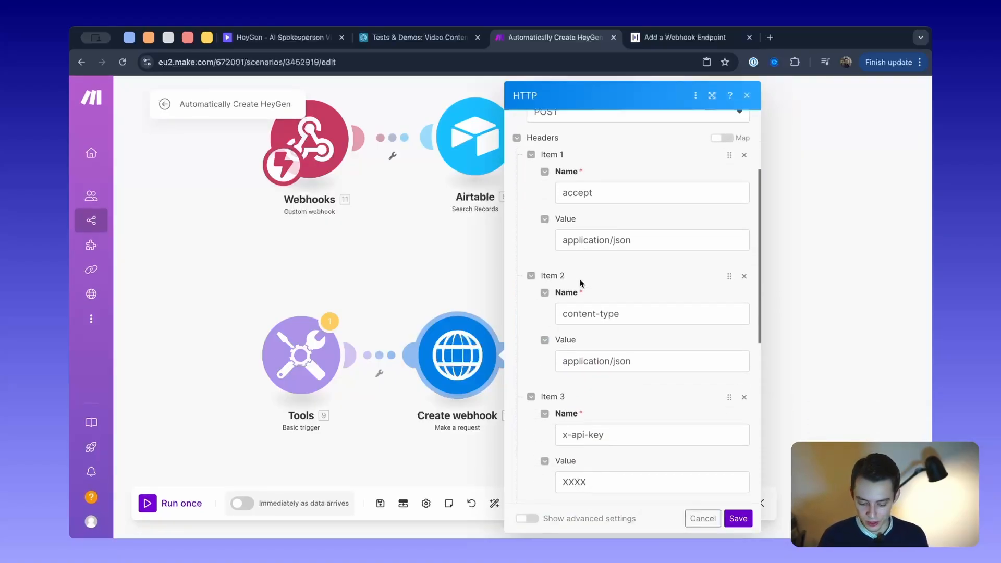
{"action": "scroll", "coordinate": [580, 282], "scroll_direction": "down", "scroll_amount": 2}
{"action": "left_click_drag", "start_coordinate": [608, 418], "coordinate": [550, 424]}
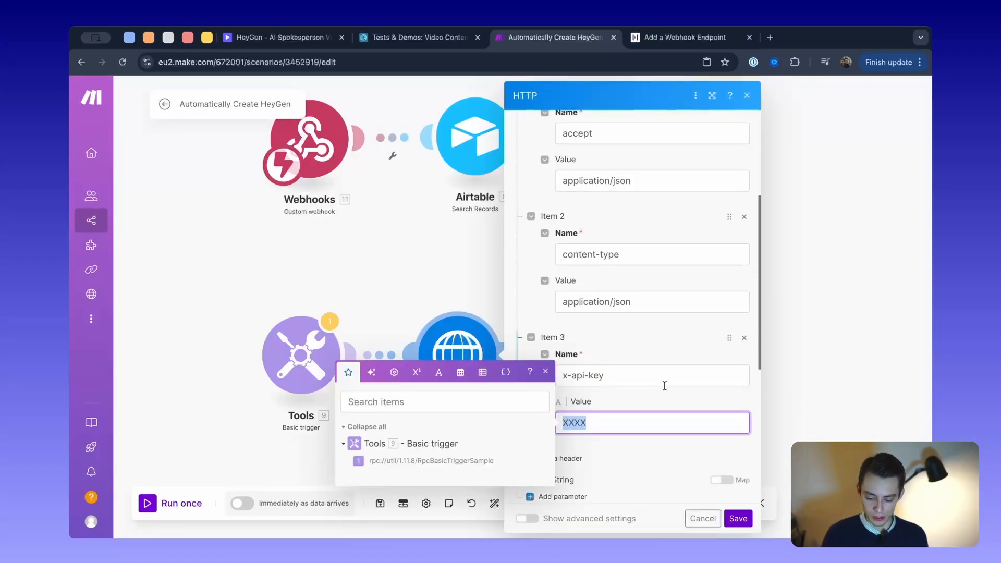
Examine the HTTP module's request URL and the Add a Webhook Endpoint page in HeyGen's API reference
{"action": "scroll", "coordinate": [664, 385], "scroll_direction": "up", "scroll_amount": 5}
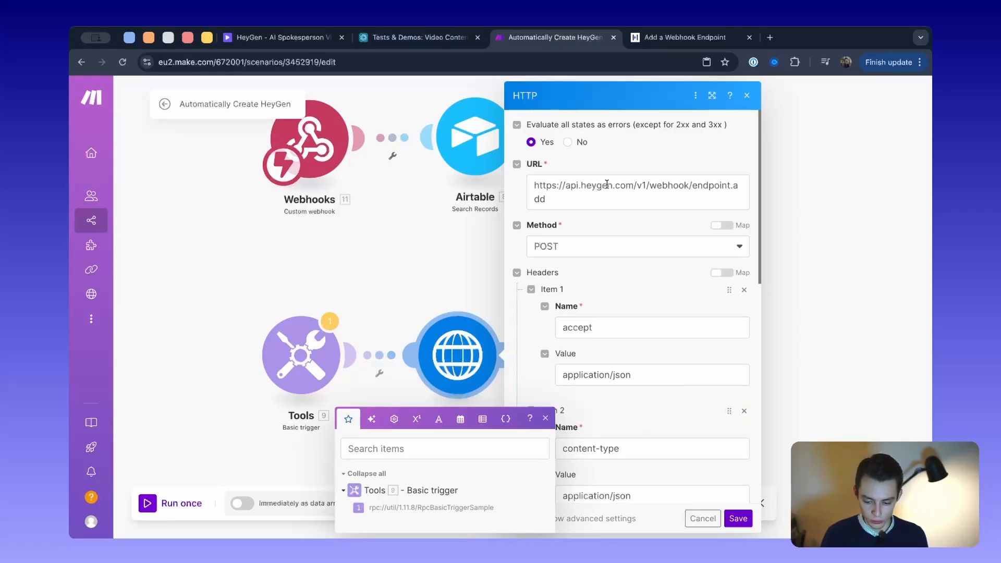
{"action": "left_click", "coordinate": [603, 206]}
{"action": "left_click_drag", "start_coordinate": [594, 206], "coordinate": [536, 180]}
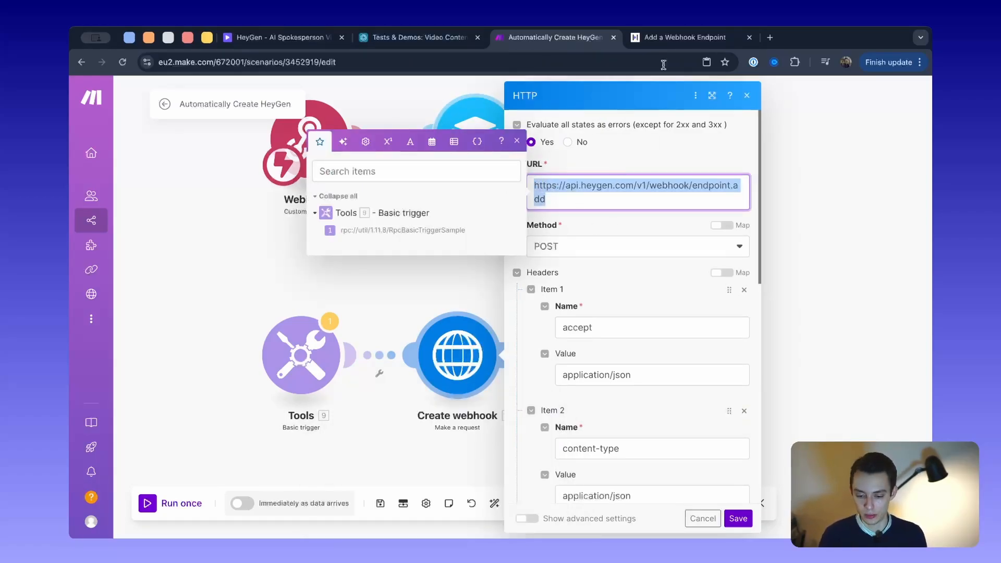
{"action": "left_click", "coordinate": [684, 37]}
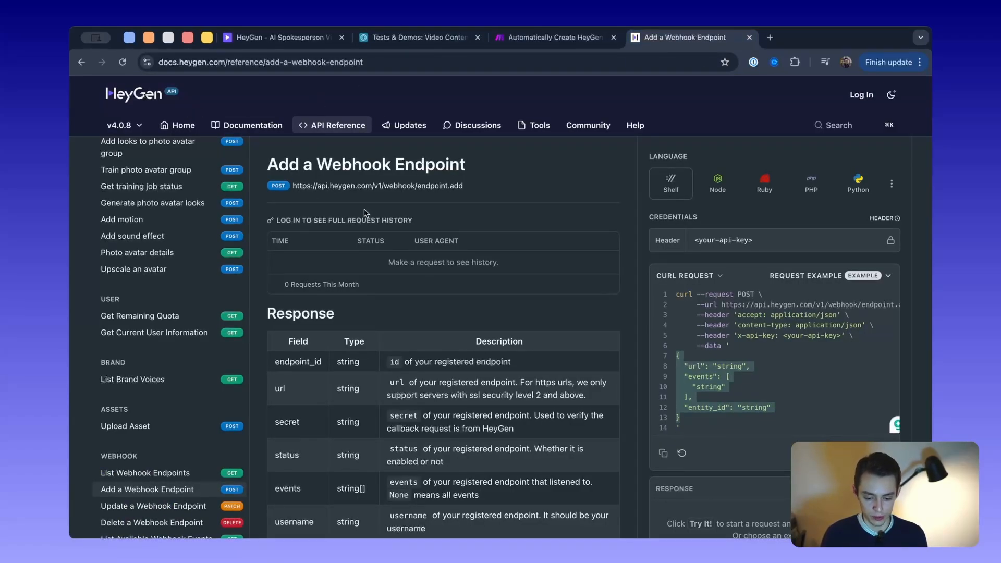
{"action": "left_click_drag", "start_coordinate": [466, 165], "coordinate": [265, 164]}
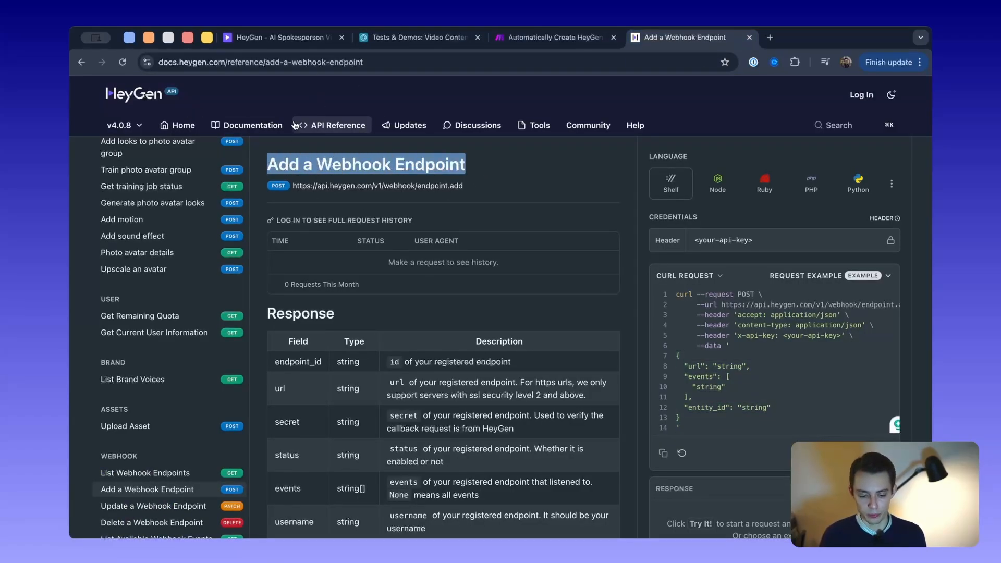
Check the HeyGen app's sidebar options, and return to the Make scenario by way of the API reference
{"action": "left_click", "coordinate": [284, 35]}
{"action": "scroll", "coordinate": [197, 449], "scroll_direction": "down", "scroll_amount": 2}
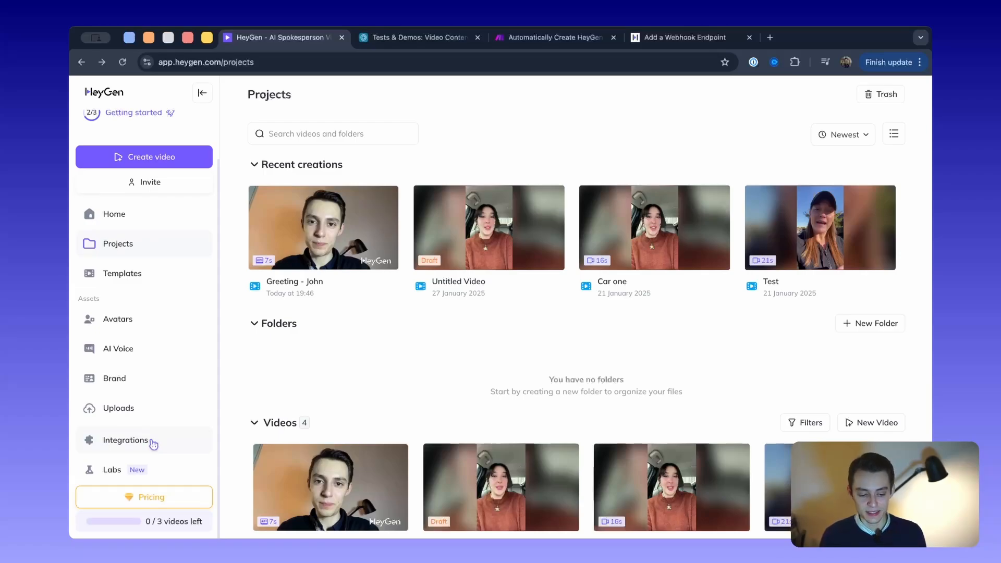
{"action": "scroll", "coordinate": [153, 444], "scroll_direction": "up", "scroll_amount": 2}
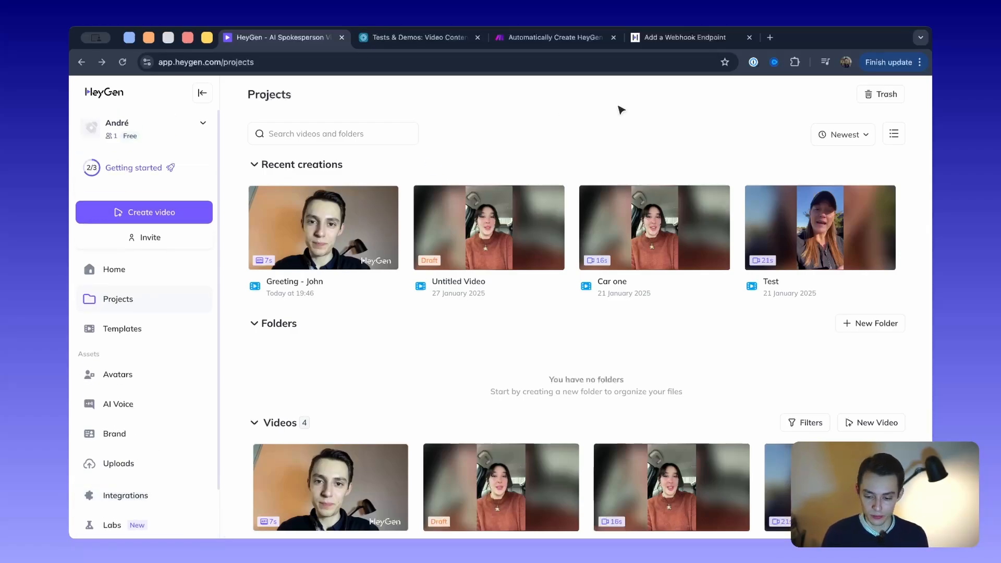
{"action": "left_click", "coordinate": [675, 37]}
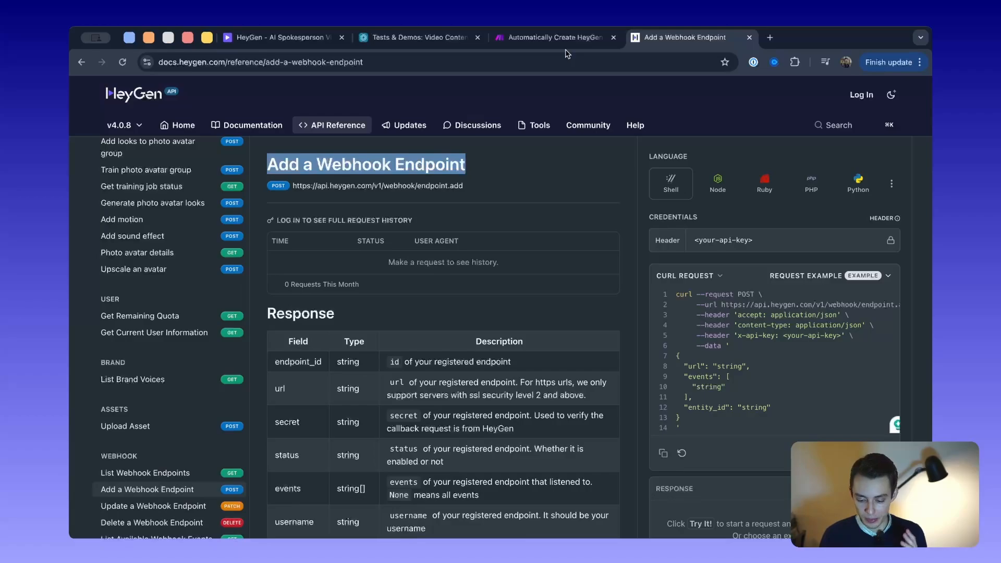
{"action": "left_click", "coordinate": [523, 41]}
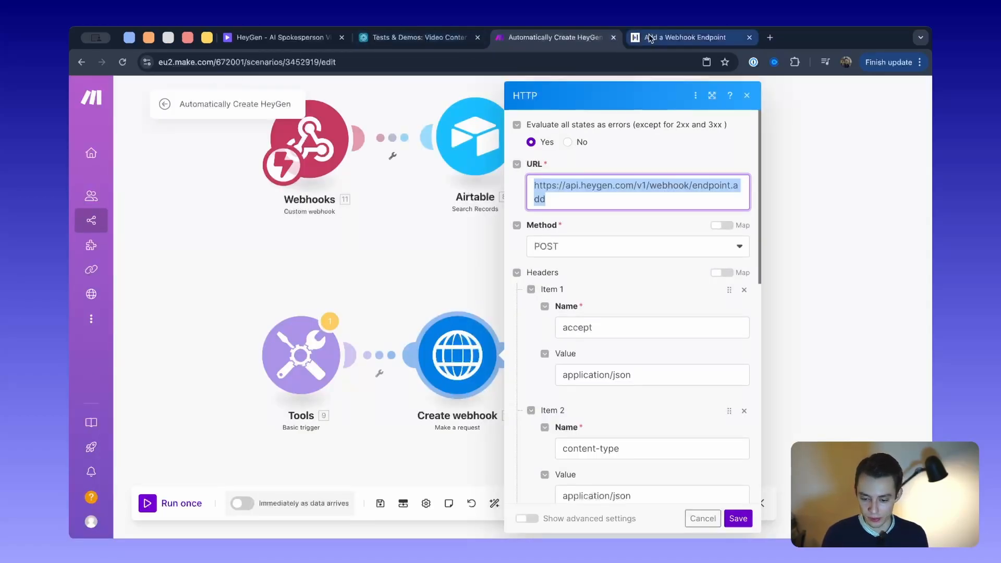
Compare the endpoint URL in the API reference's cURL example with the URL in Make's HTTP module
{"action": "left_click", "coordinate": [651, 38]}
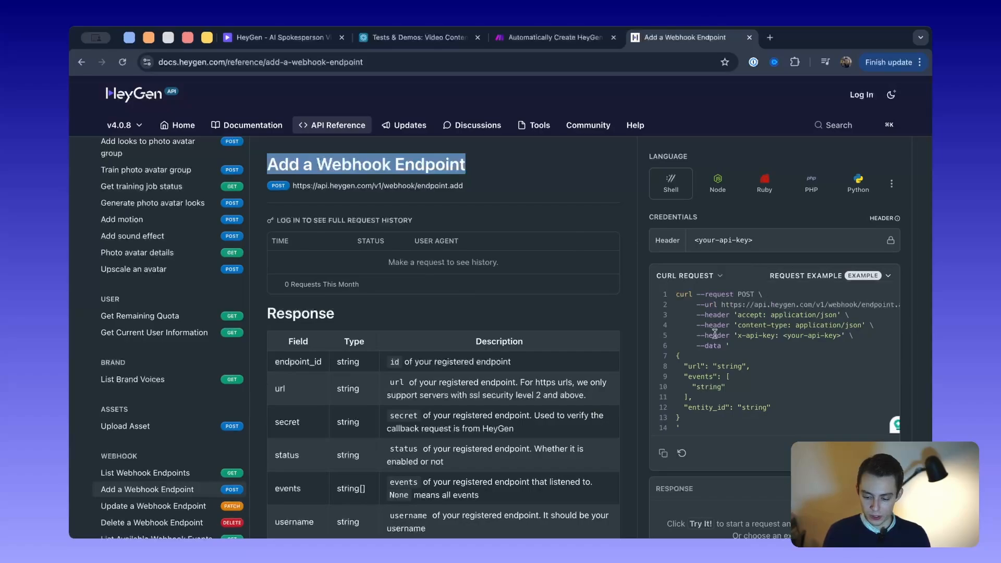
{"action": "left_click_drag", "start_coordinate": [724, 306], "coordinate": [900, 306]}
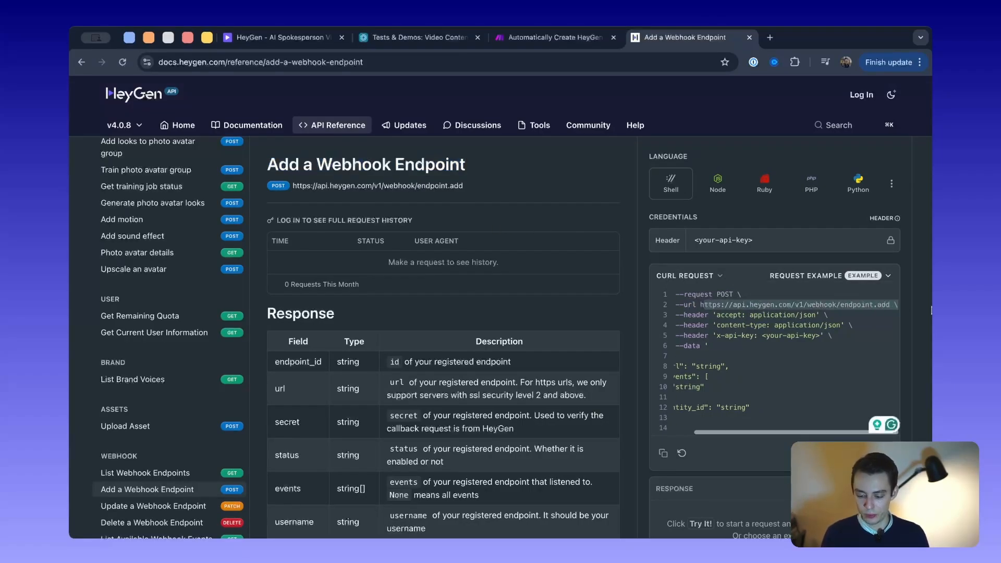
{"action": "left_click", "coordinate": [819, 307]}
{"action": "left_click_drag", "start_coordinate": [713, 305], "coordinate": [899, 305]}
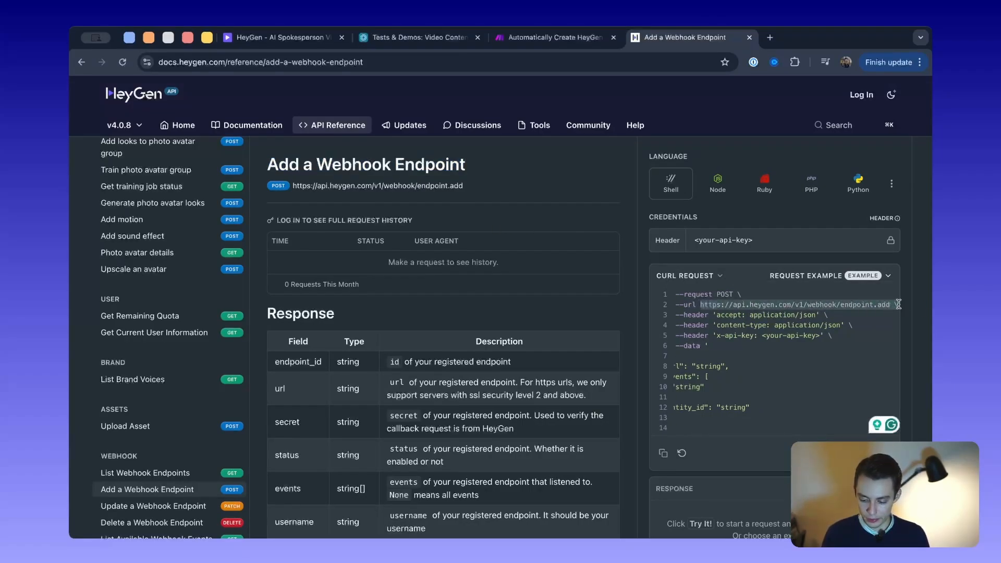
{"action": "left_click", "coordinate": [556, 37]}
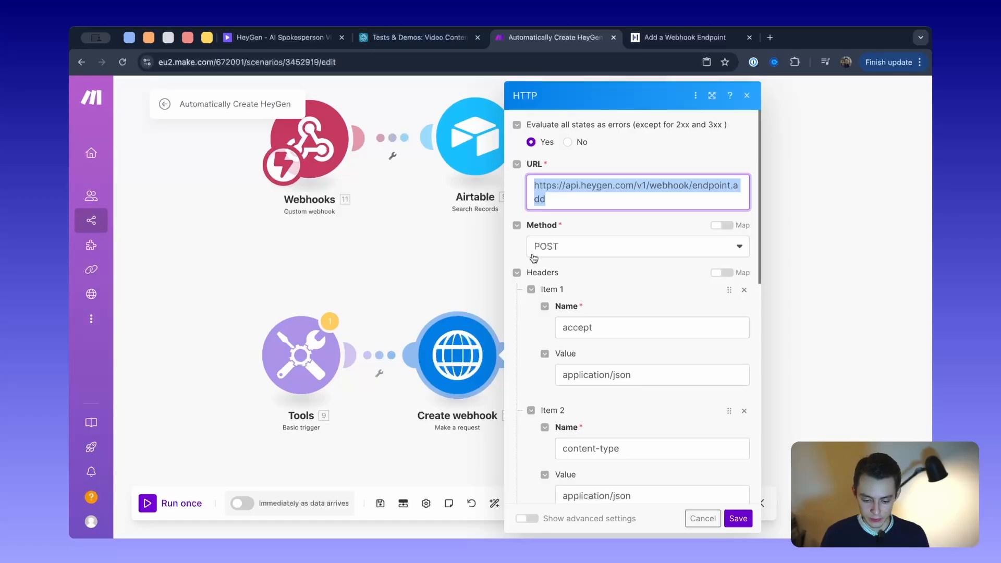
{"action": "left_click", "coordinate": [570, 195]}
{"action": "key", "text": "ctrl+a"}
Examine the accept, content-type and x-api-key header lines in the API reference's cURL example
{"action": "left_click", "coordinate": [671, 28]}
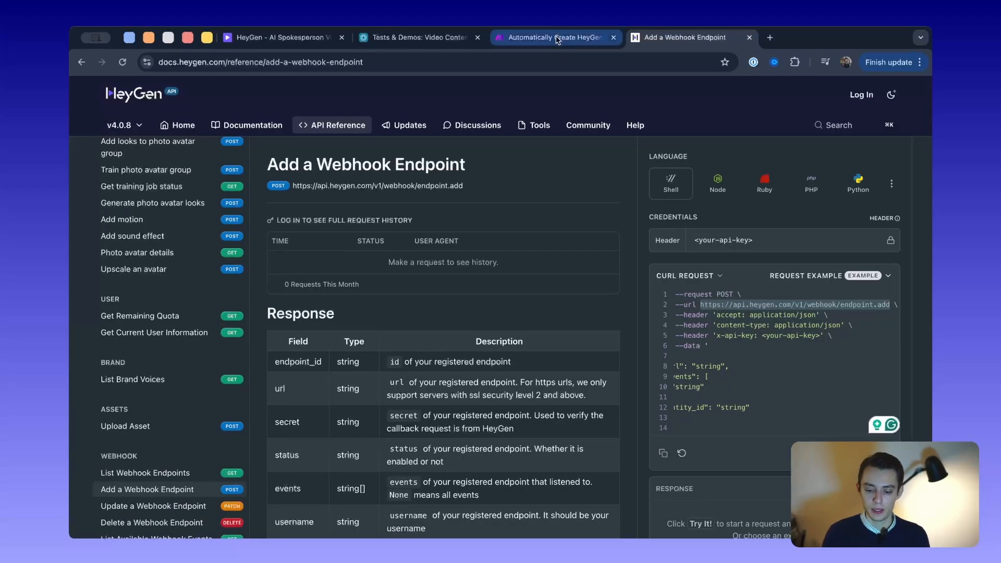
{"action": "left_click_drag", "start_coordinate": [708, 318], "coordinate": [780, 337]}
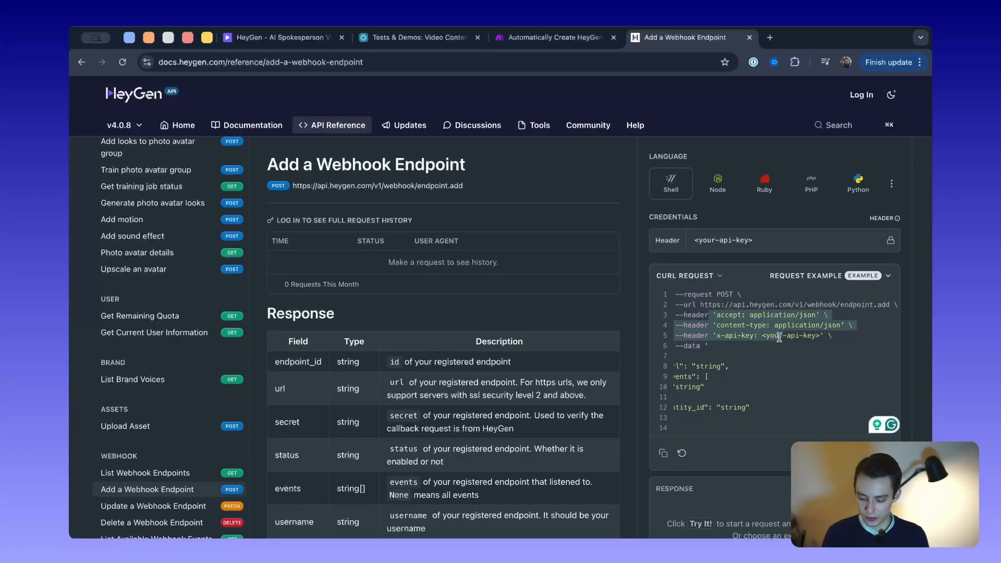
{"action": "left_click", "coordinate": [747, 322]}
{"action": "left_click_drag", "start_coordinate": [717, 325], "coordinate": [832, 338]}
{"action": "left_click", "coordinate": [787, 332]}
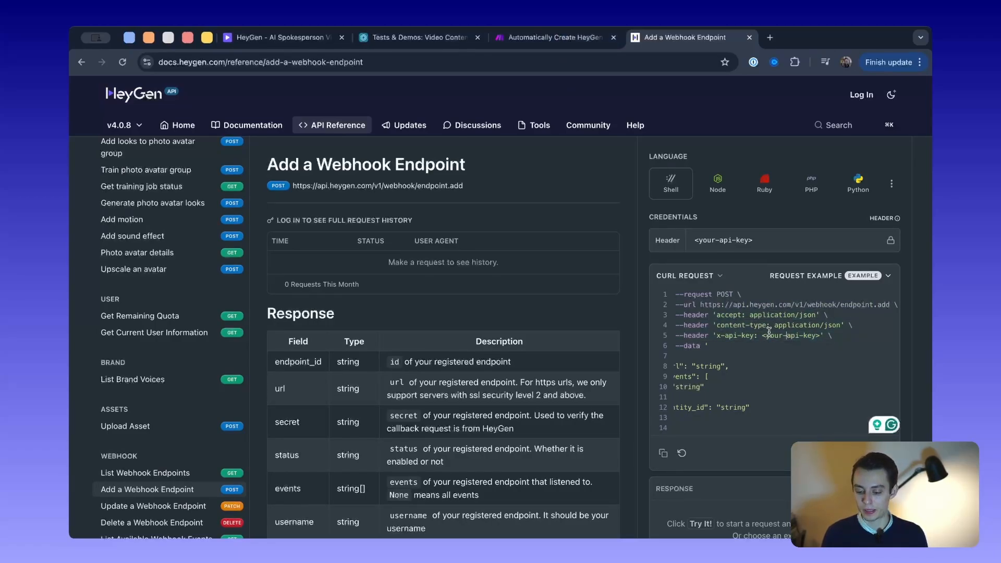
Check the accept, content-type and x-api-key header names and values in Make's Create webhook HTTP module against the API reference
{"action": "left_click_drag", "start_coordinate": [755, 333], "coordinate": [812, 335]}
{"action": "left_click", "coordinate": [555, 37]}
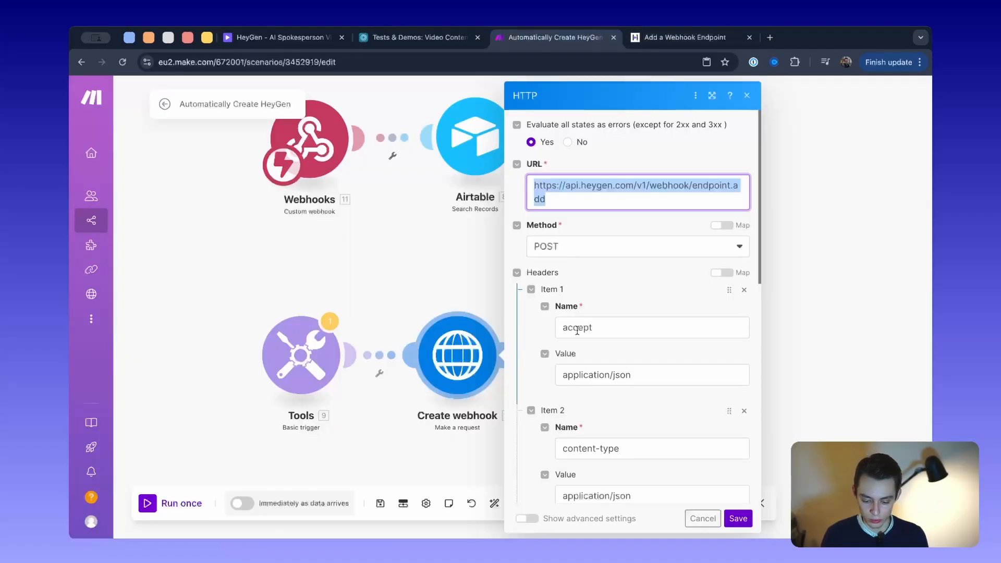
{"action": "scroll", "coordinate": [548, 230], "scroll_direction": "down", "scroll_amount": 3}
{"action": "scroll", "coordinate": [553, 230], "scroll_direction": "down", "scroll_amount": 1}
{"action": "left_click_drag", "start_coordinate": [593, 236], "coordinate": [556, 237]}
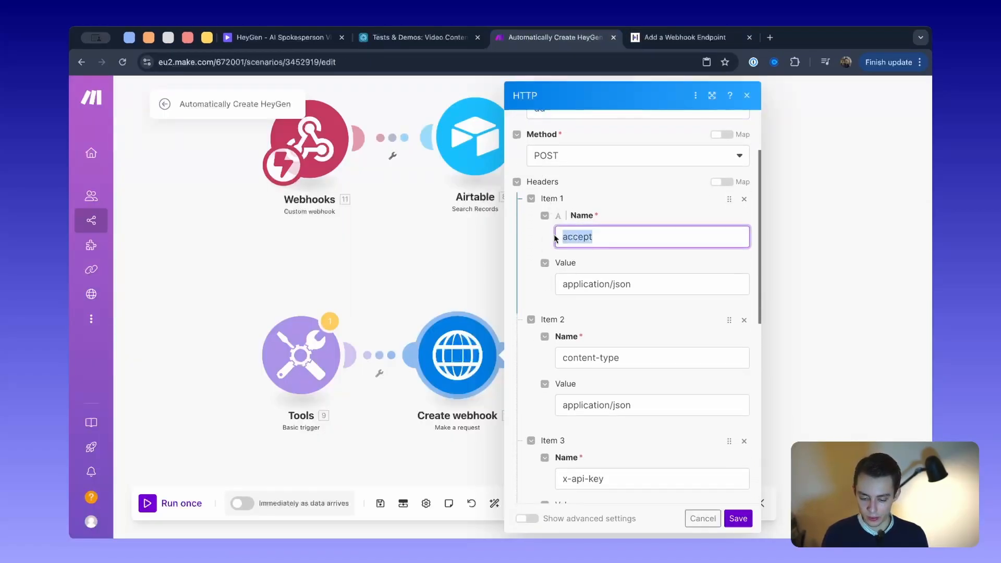
{"action": "left_click_drag", "start_coordinate": [573, 284], "coordinate": [634, 285]}
{"action": "left_click_drag", "start_coordinate": [649, 359], "coordinate": [543, 362]}
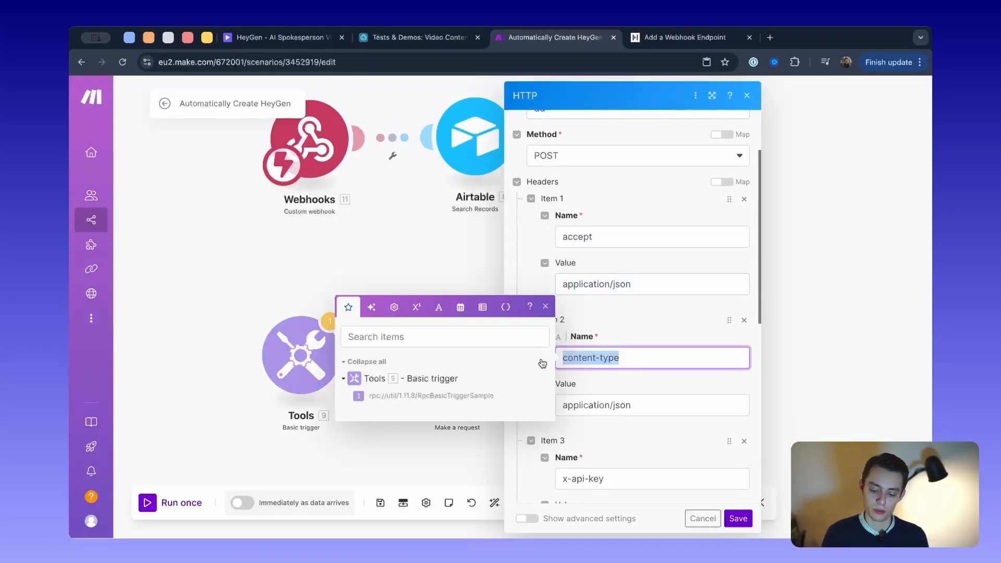
{"action": "left_click_drag", "start_coordinate": [620, 406], "coordinate": [690, 417]}
{"action": "scroll", "coordinate": [689, 417], "scroll_direction": "down", "scroll_amount": 4}
{"action": "left_click_drag", "start_coordinate": [652, 387], "coordinate": [553, 389]}
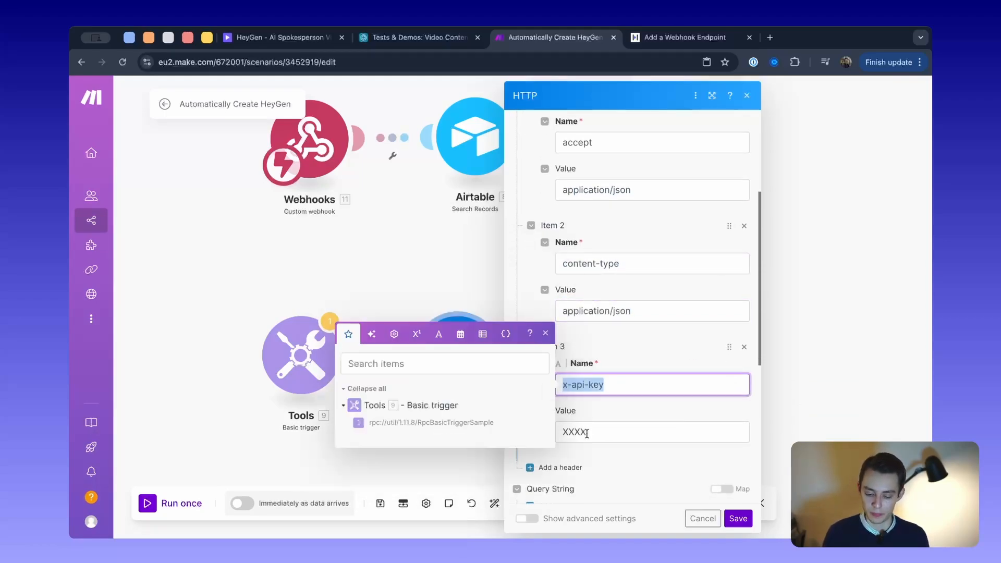
{"action": "left_click_drag", "start_coordinate": [587, 433], "coordinate": [529, 440]}
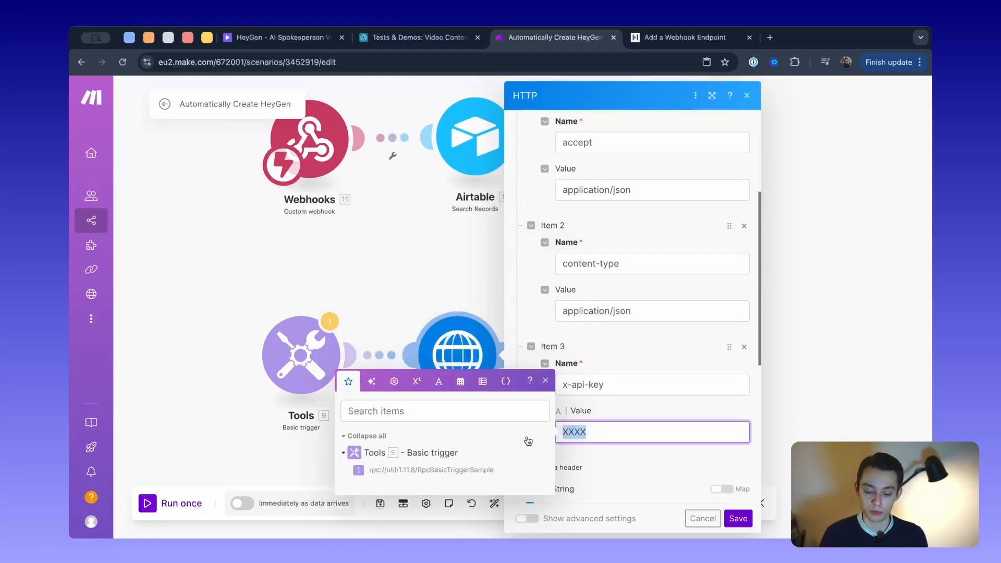
{"action": "left_click", "coordinate": [645, 472]}
Examine the HTTP module's body type, content type and the url entry in its JSON request content
{"action": "scroll", "coordinate": [646, 472], "scroll_direction": "down", "scroll_amount": 5}
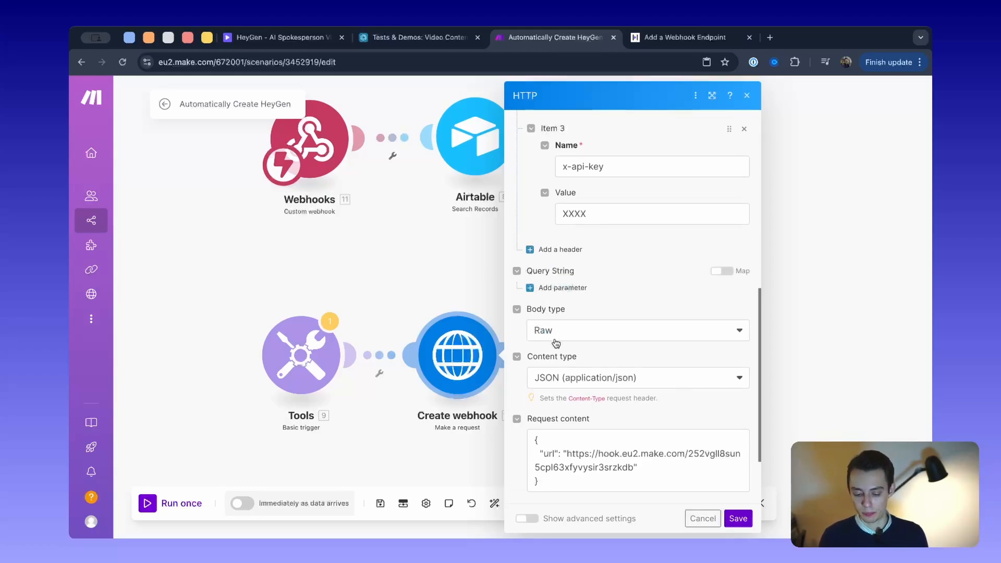
{"action": "scroll", "coordinate": [612, 381], "scroll_direction": "down", "scroll_amount": 1}
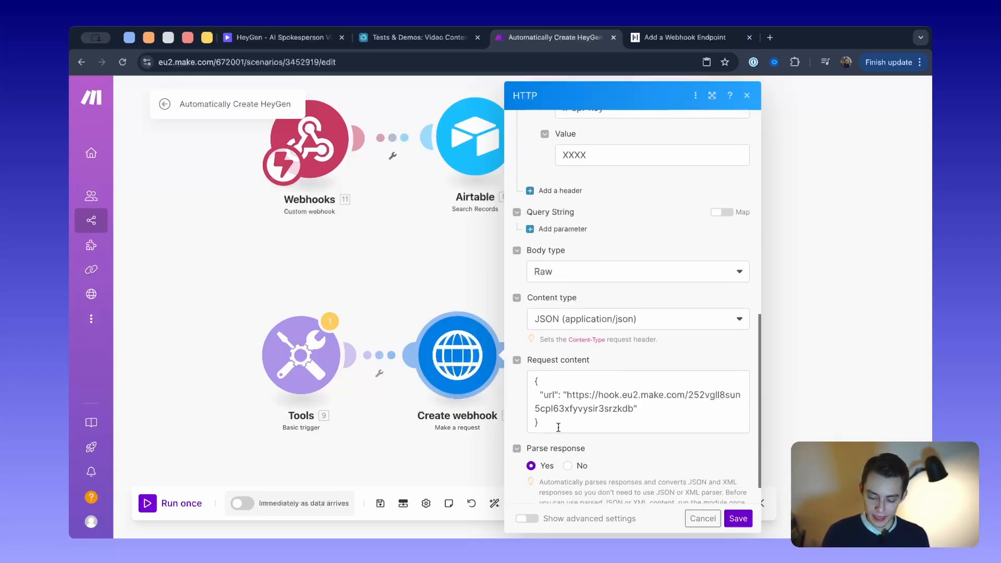
{"action": "left_click", "coordinate": [559, 427]}
{"action": "key", "text": "ctrl+a"}
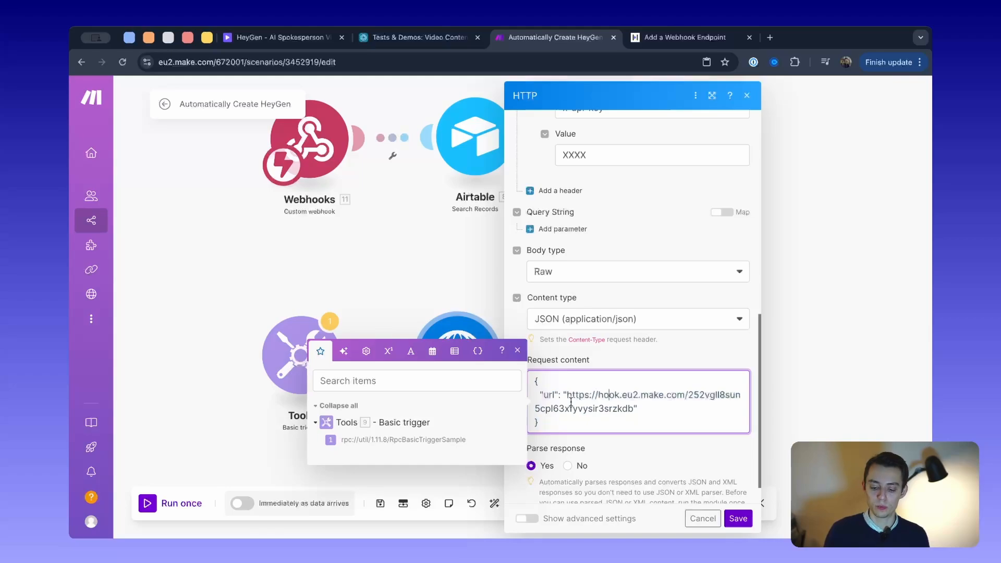
{"action": "left_click", "coordinate": [546, 382]}
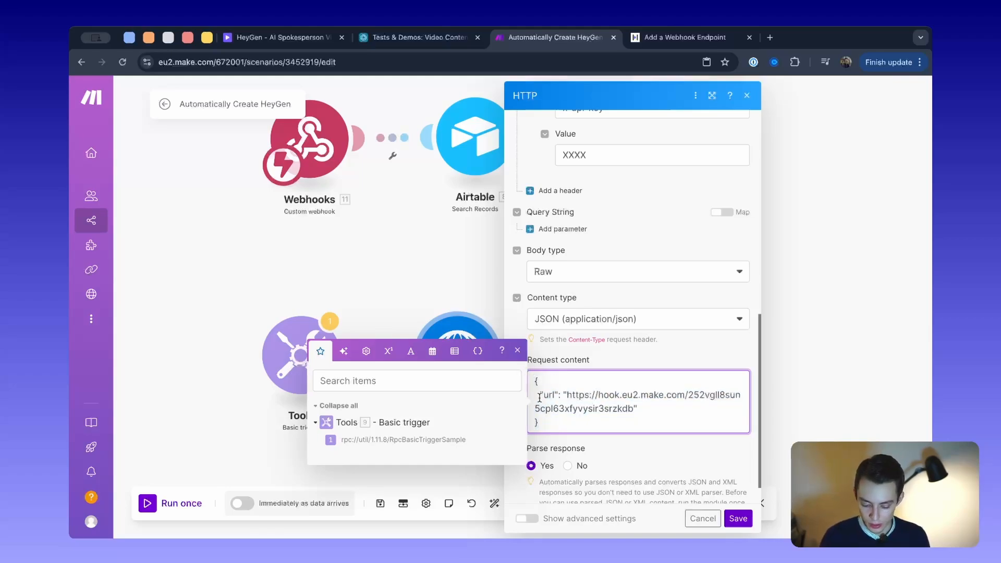
{"action": "scroll", "coordinate": [540, 398], "scroll_direction": "down", "scroll_amount": 1}
{"action": "left_click_drag", "start_coordinate": [541, 381], "coordinate": [548, 380]}
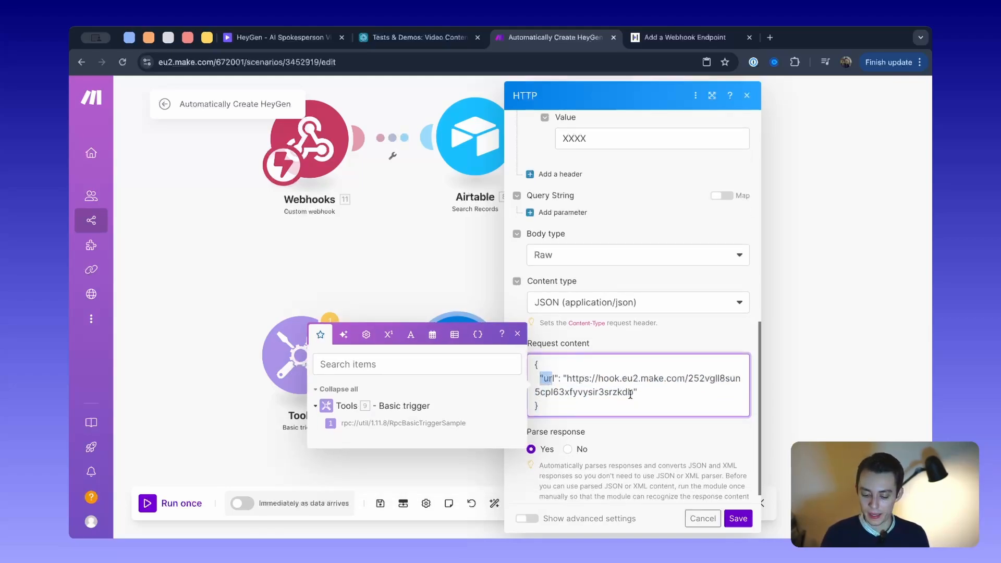
{"action": "left_click_drag", "start_coordinate": [633, 392], "coordinate": [576, 381]}
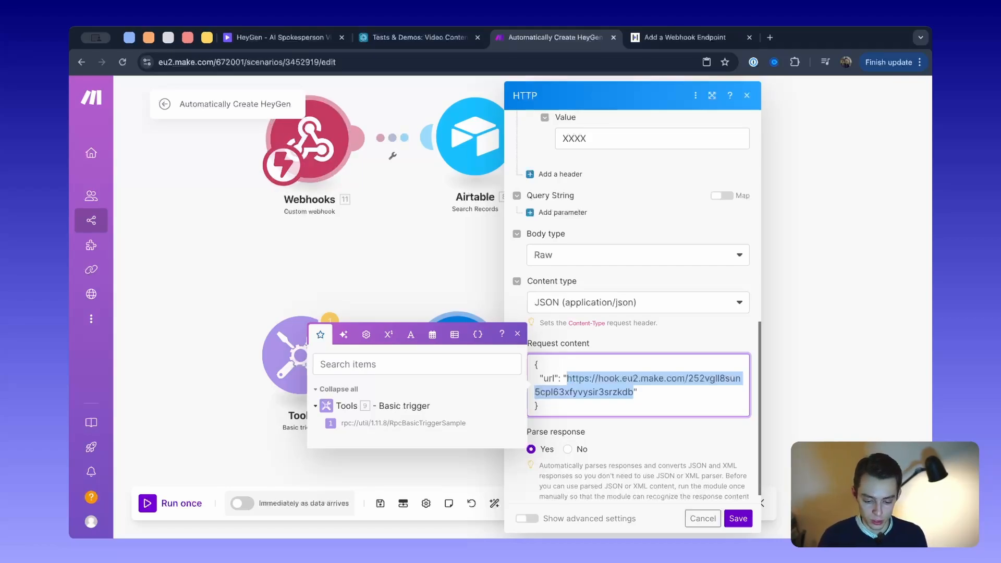
Compare the custom webhook's address with the url in the Create webhook module's request content, leaving both modules unchanged
{"action": "left_click", "coordinate": [321, 150]}
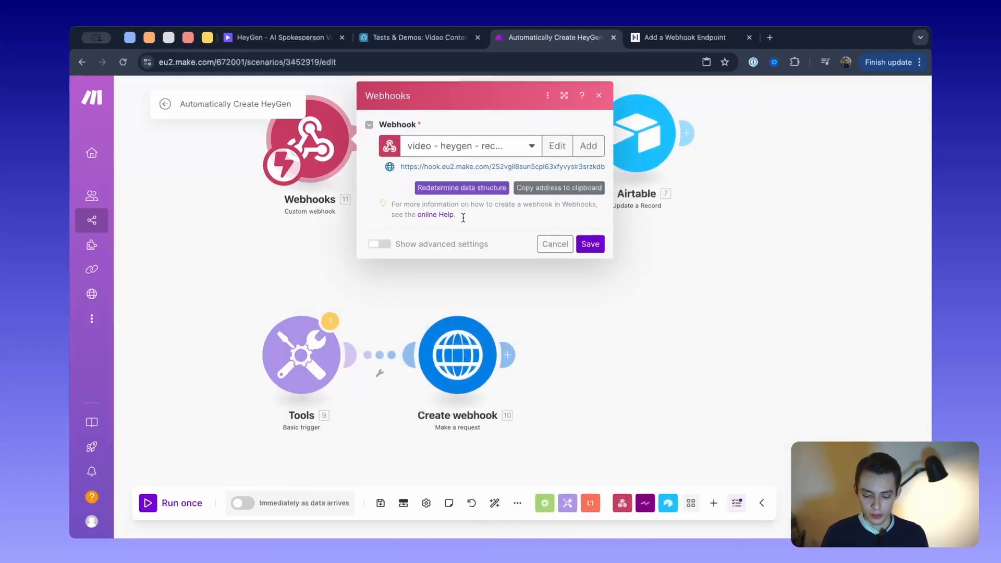
{"action": "left_click", "coordinate": [466, 387]}
{"action": "scroll", "coordinate": [663, 378], "scroll_direction": "down", "scroll_amount": 8}
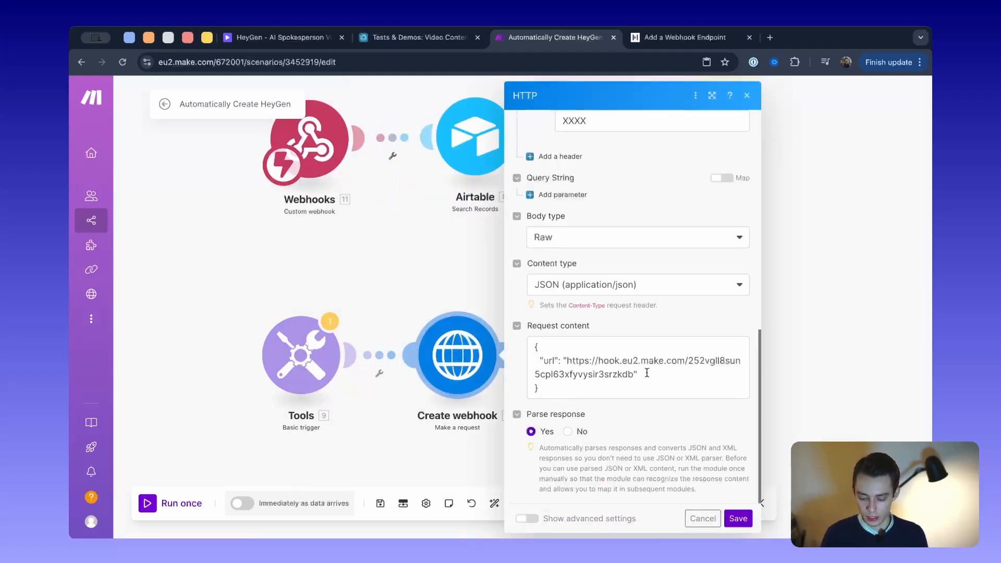
{"action": "left_click_drag", "start_coordinate": [633, 374], "coordinate": [567, 361]}
{"action": "left_click", "coordinate": [703, 519]}
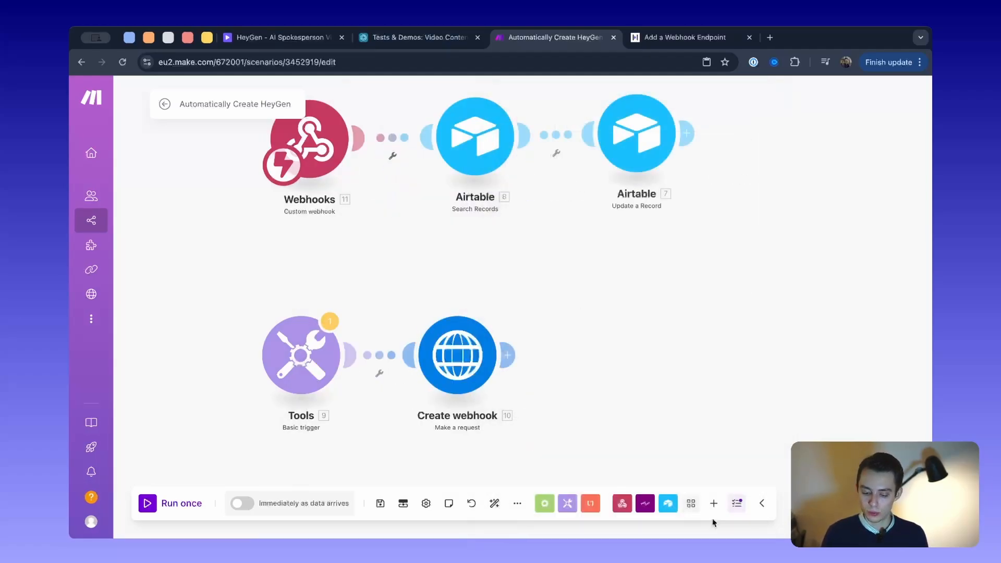
Check the option to run only the Create webhook module without running it, and look over the module's settings again
{"action": "right_click", "coordinate": [458, 352]}
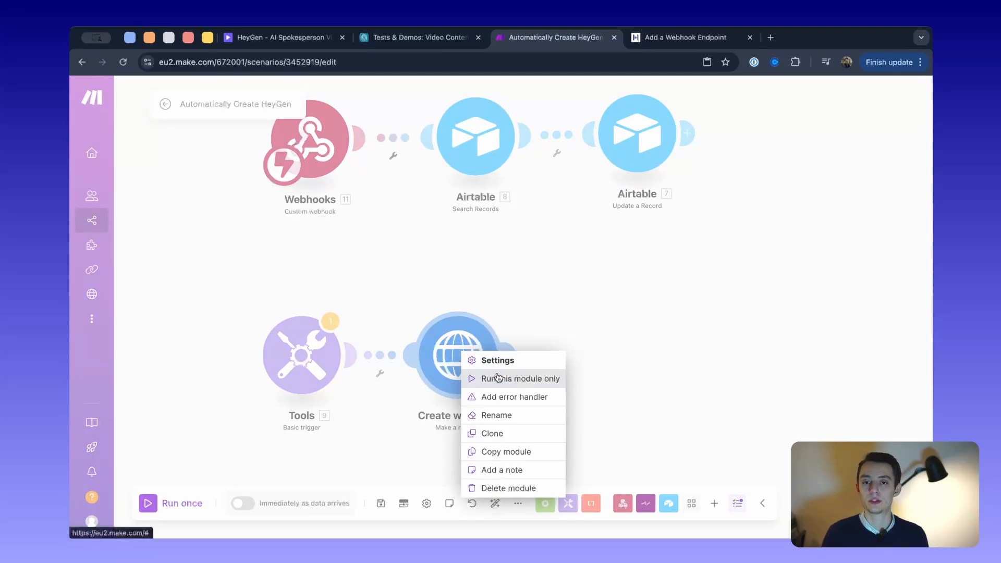
{"action": "left_click", "coordinate": [377, 270]}
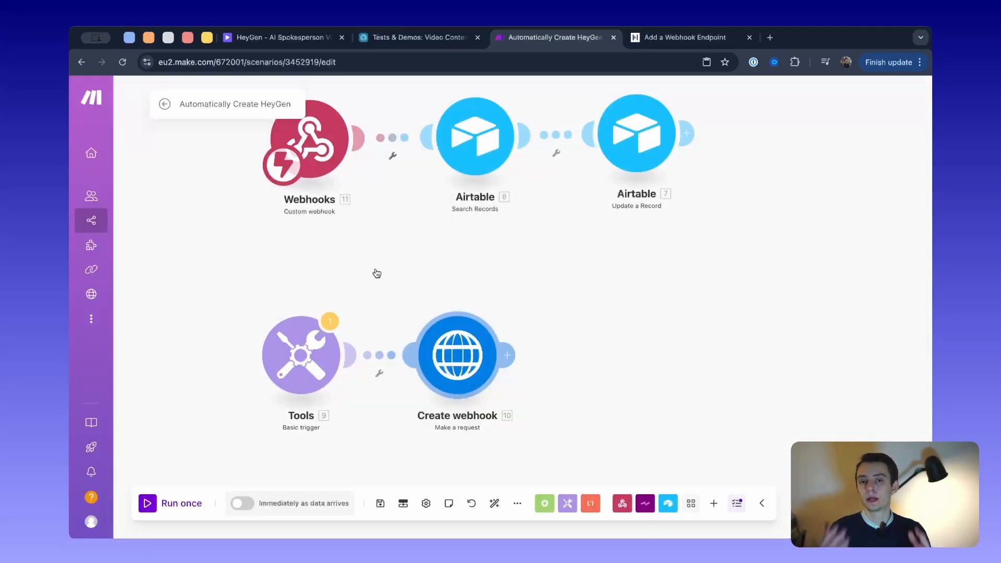
{"action": "left_click", "coordinate": [452, 367]}
{"action": "scroll", "coordinate": [570, 373], "scroll_direction": "down", "scroll_amount": 5}
{"action": "left_click", "coordinate": [431, 276]}
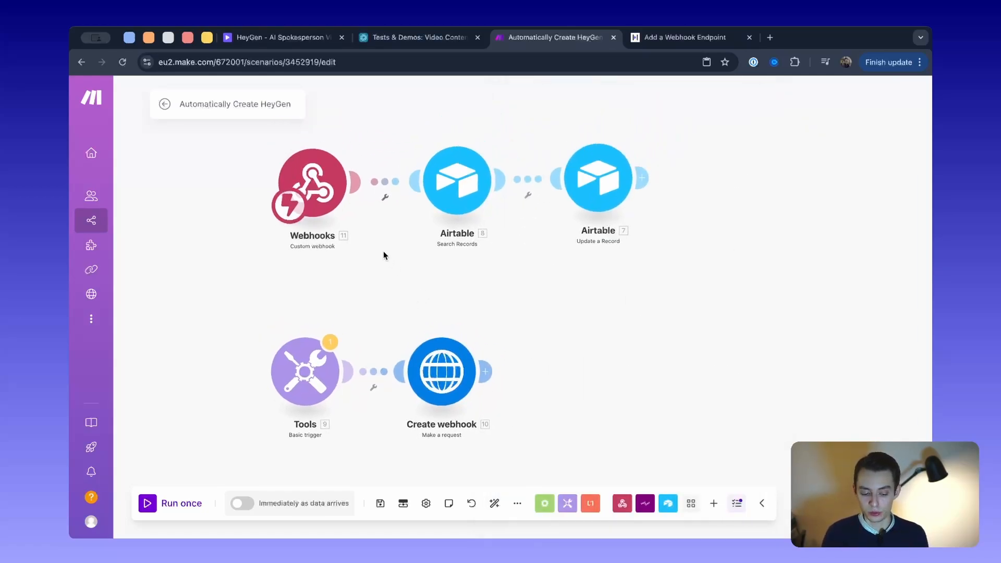
Look over the scenario's flow from the custom webhook through Airtable Search Records to Update a Record
{"action": "left_click_drag", "start_coordinate": [382, 252], "coordinate": [383, 287]}
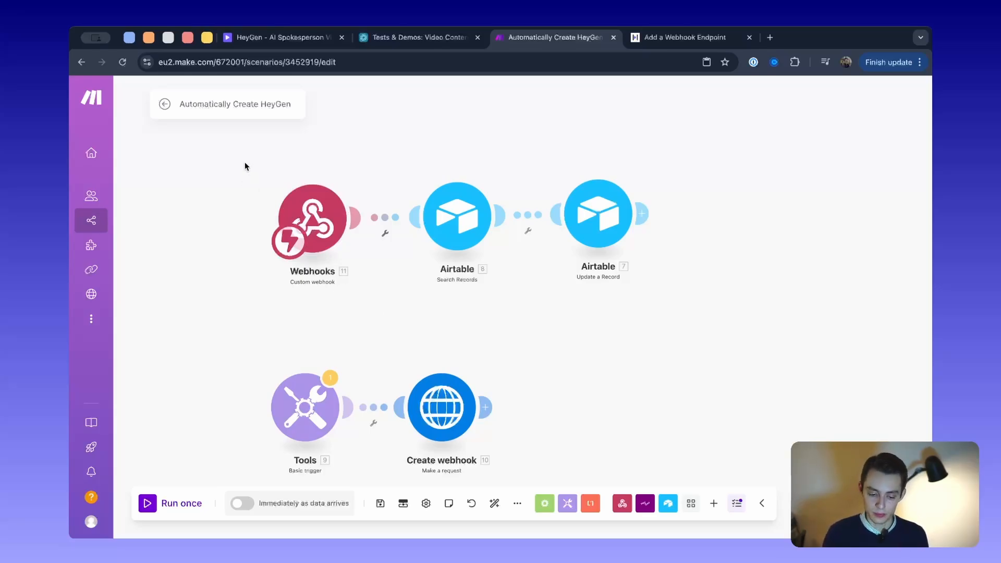
{"action": "left_click_drag", "start_coordinate": [371, 296], "coordinate": [394, 446]}
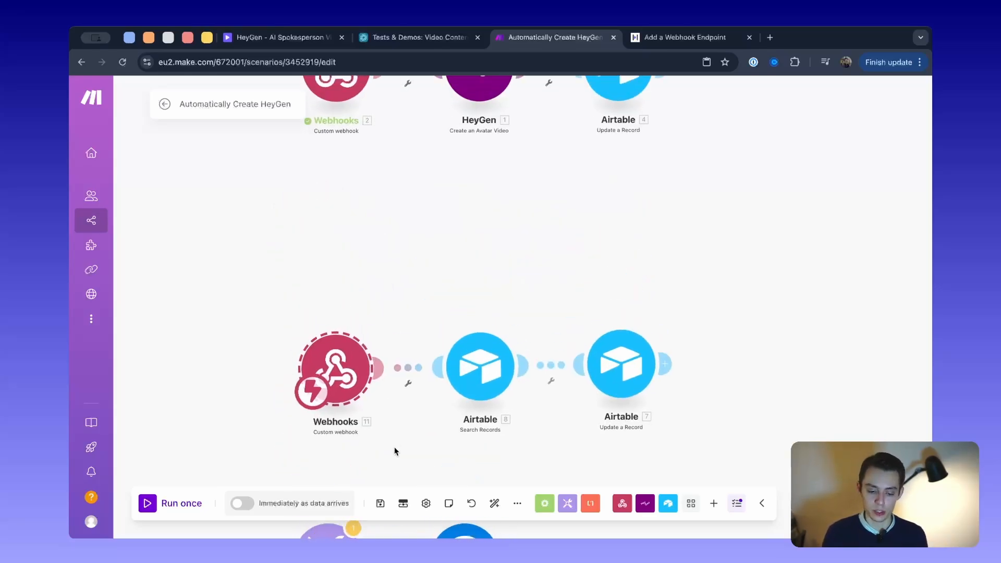
{"action": "scroll", "coordinate": [335, 219], "scroll_direction": "up", "scroll_amount": 2}
{"action": "scroll", "coordinate": [390, 292], "scroll_direction": "down", "scroll_amount": 4}
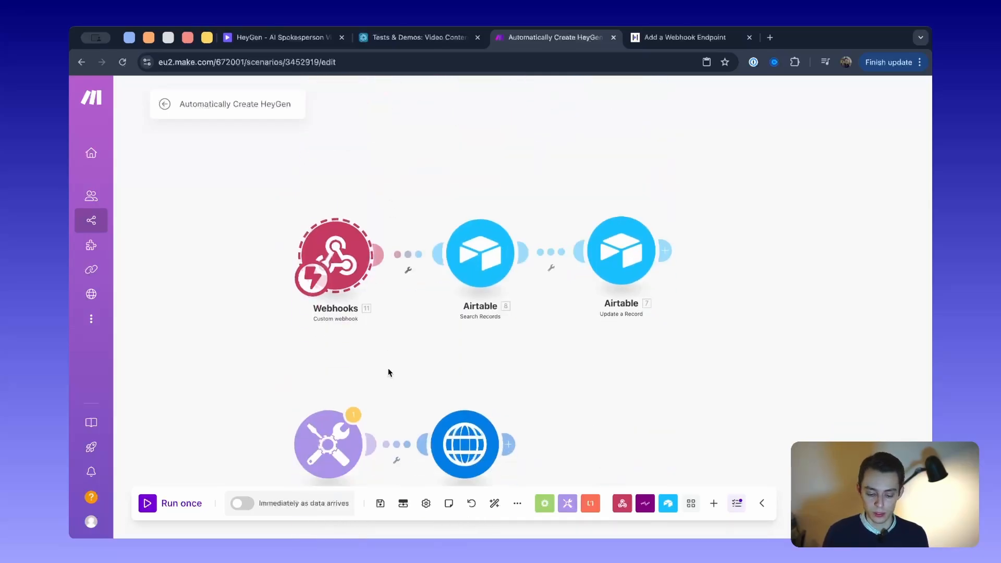
{"action": "left_click_drag", "start_coordinate": [280, 372], "coordinate": [293, 351]}
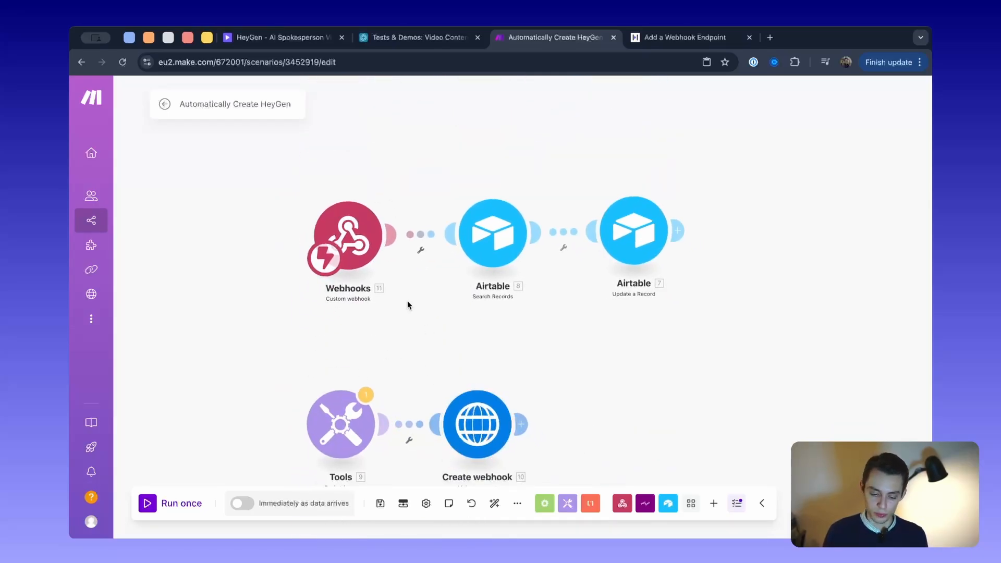
{"action": "scroll", "coordinate": [408, 305], "scroll_direction": "up", "scroll_amount": 2}
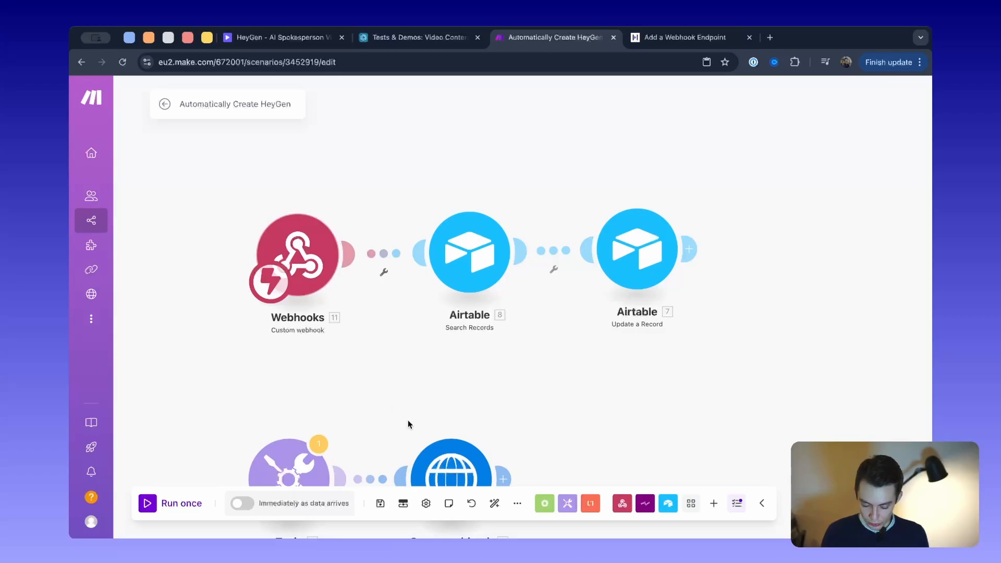
{"action": "left_click_drag", "start_coordinate": [451, 410], "coordinate": [401, 433]}
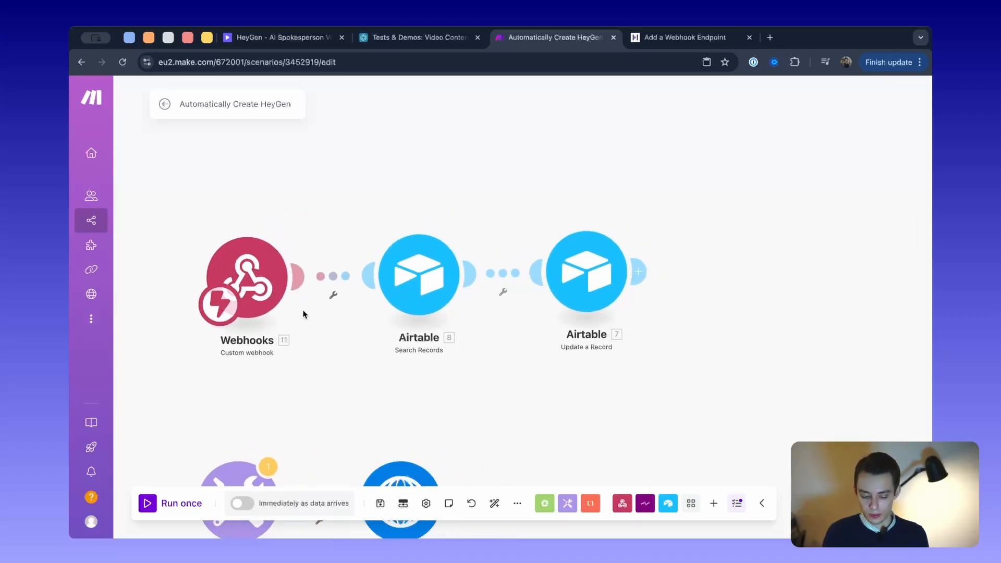
{"action": "left_click_drag", "start_coordinate": [183, 219], "coordinate": [299, 375]}
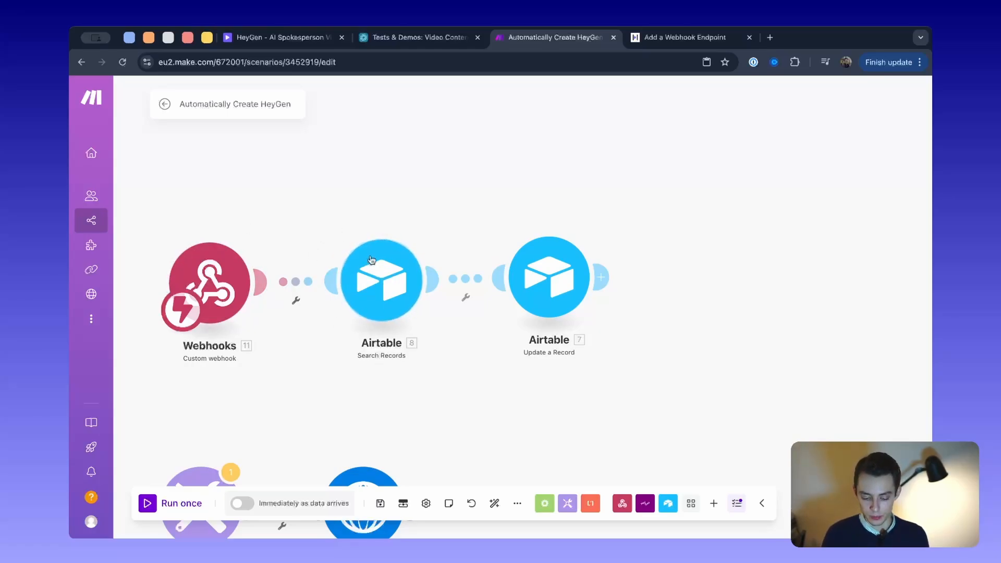
Examine the Search Records module's base, table and Video ID formula, checking the Video ID column in Airtable's Video Content table
{"action": "left_click", "coordinate": [384, 270]}
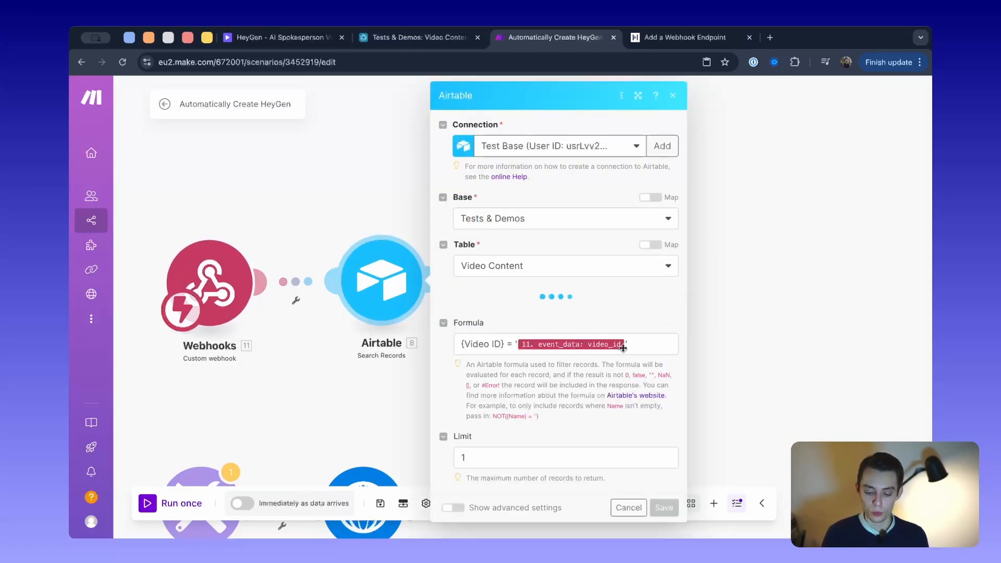
{"action": "scroll", "coordinate": [596, 277], "scroll_direction": "down", "scroll_amount": 4}
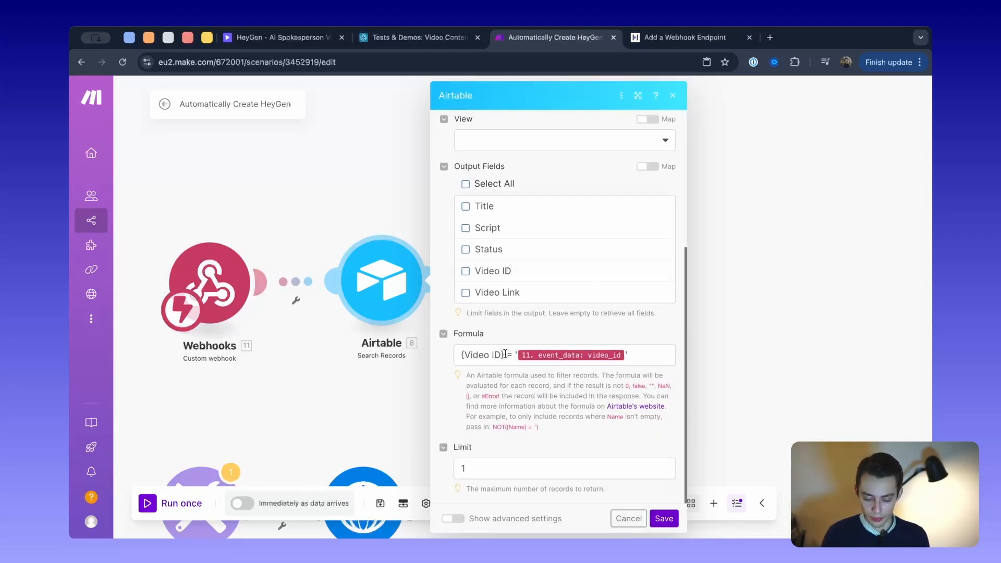
{"action": "scroll", "coordinate": [504, 355], "scroll_direction": "up", "scroll_amount": 4}
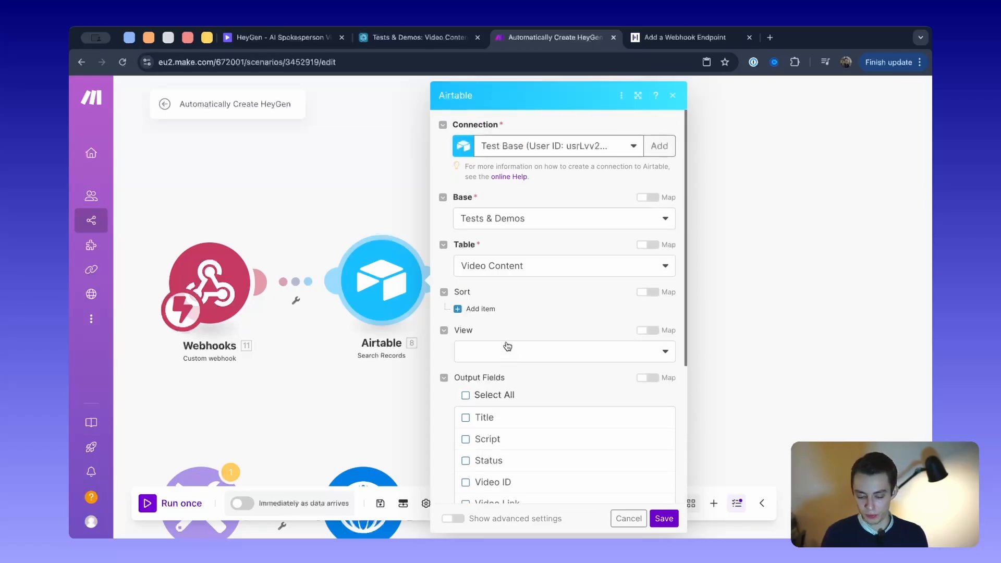
{"action": "key", "text": "ctrl+shift+Tab"}
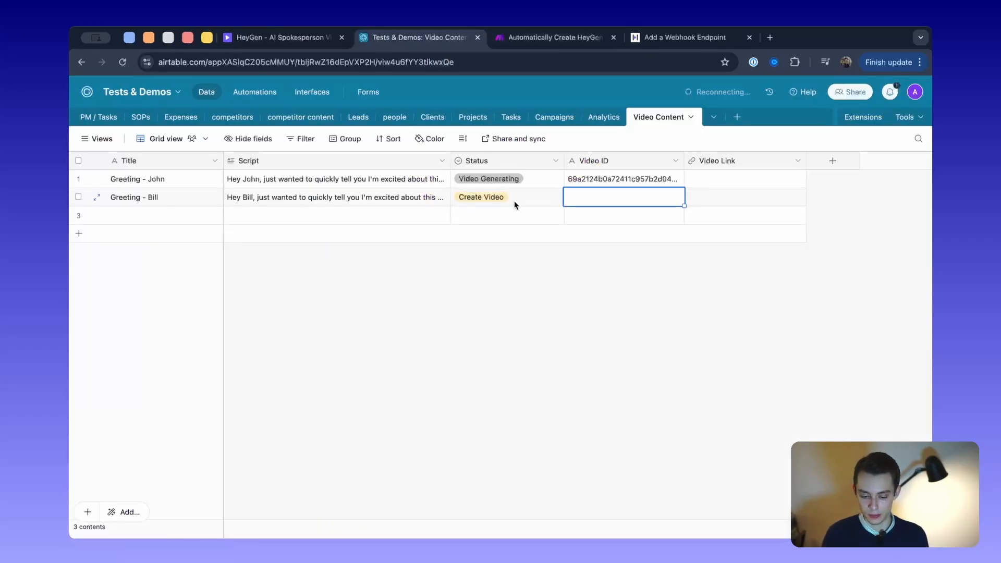
{"action": "left_click", "coordinate": [521, 41]}
{"action": "scroll", "coordinate": [478, 331], "scroll_direction": "down", "scroll_amount": 4}
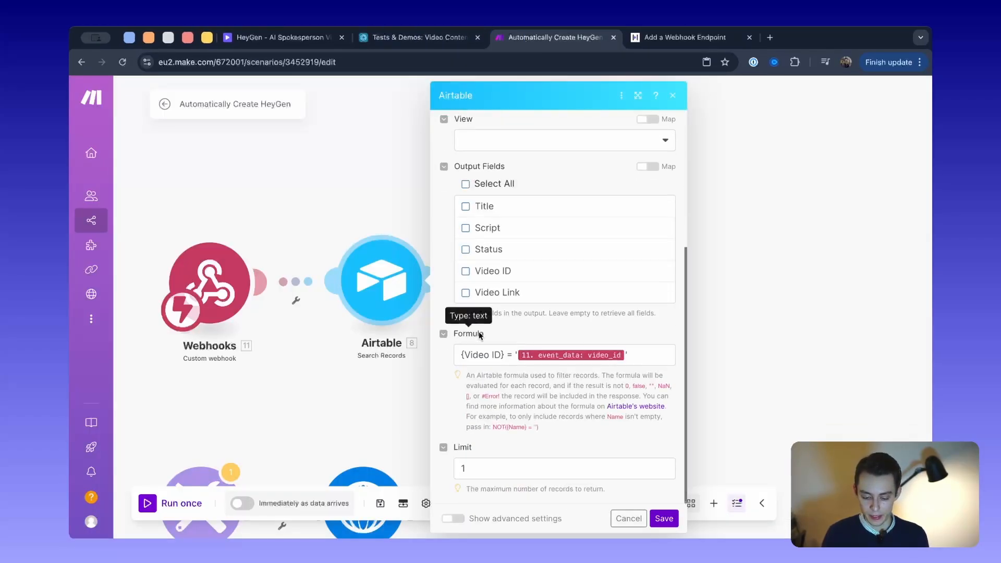
{"action": "left_click_drag", "start_coordinate": [466, 356], "coordinate": [502, 356]}
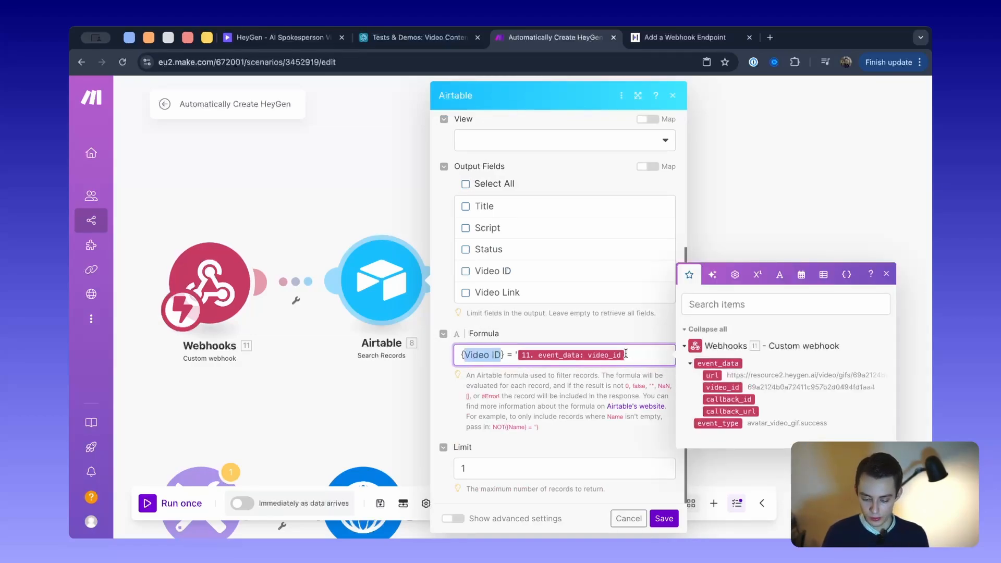
{"action": "type", "text": "'"}
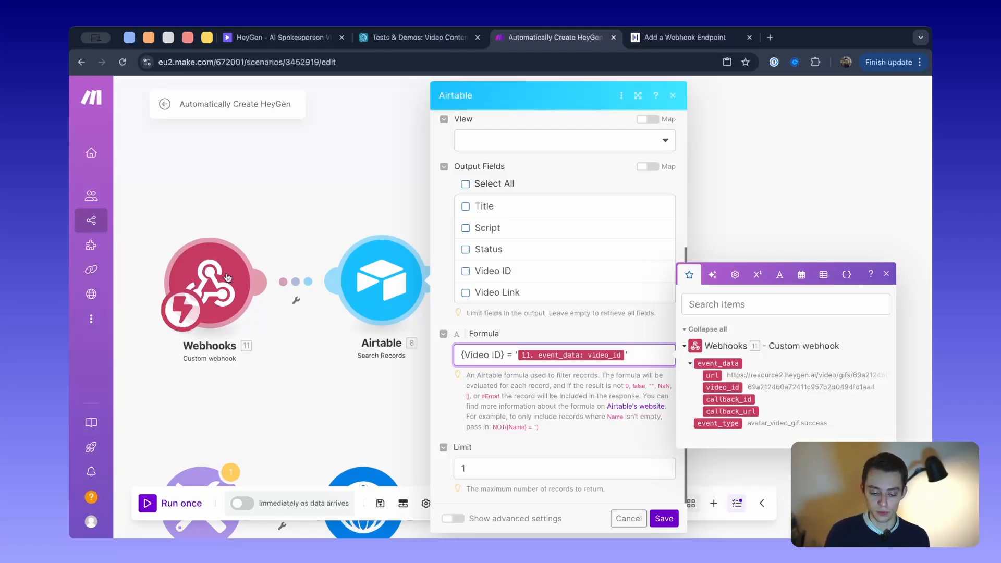
Set up a filter between the custom webhook and Search Records that passes only when event_type contains (case insensitive) "success"
{"action": "left_click", "coordinate": [302, 282]}
{"action": "left_click", "coordinate": [437, 279]}
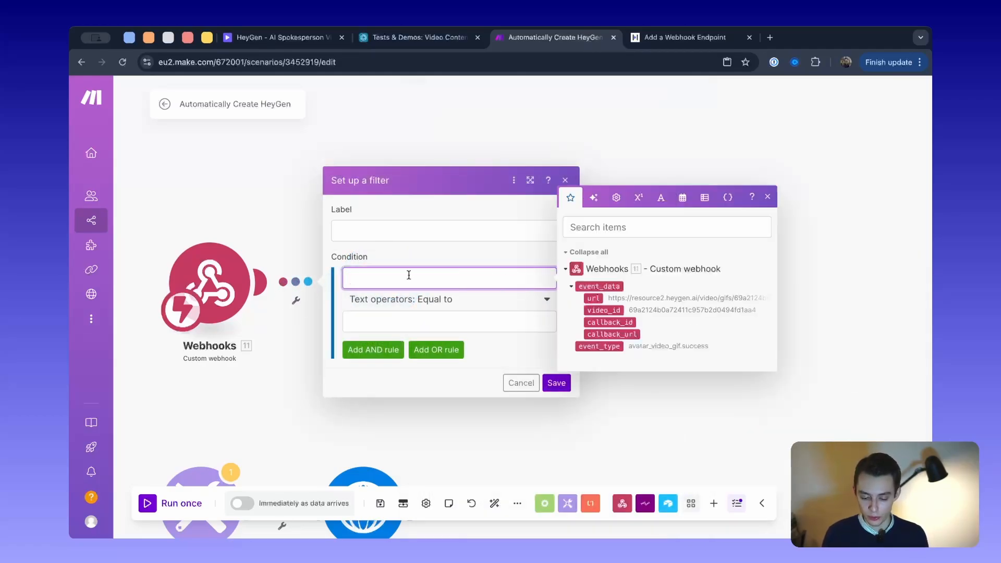
{"action": "left_click", "coordinate": [610, 347]}
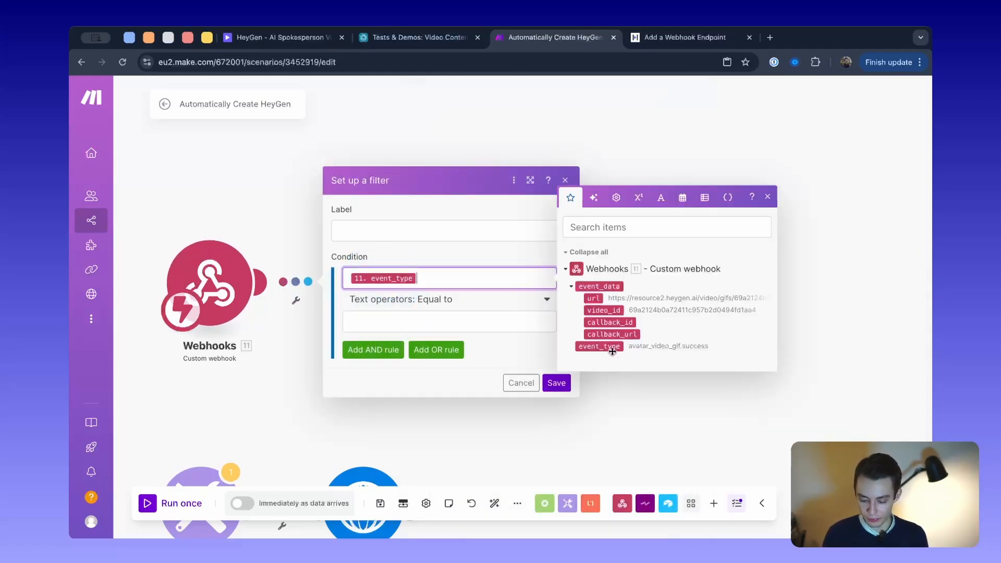
{"action": "left_click", "coordinate": [450, 300]}
{"action": "scroll", "coordinate": [438, 438], "scroll_direction": "down", "scroll_amount": 1}
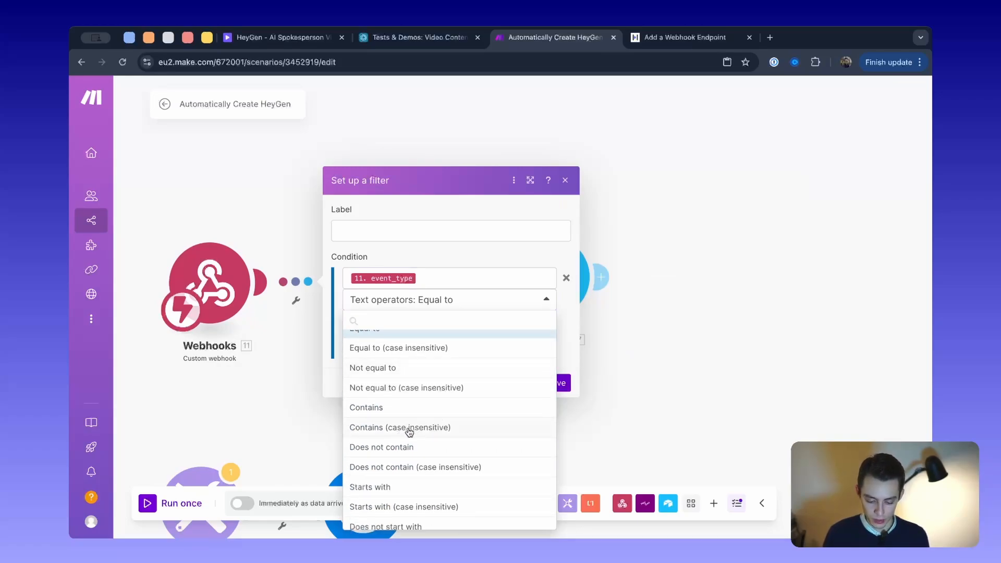
{"action": "left_click", "coordinate": [406, 428]}
{"action": "left_click", "coordinate": [440, 320]}
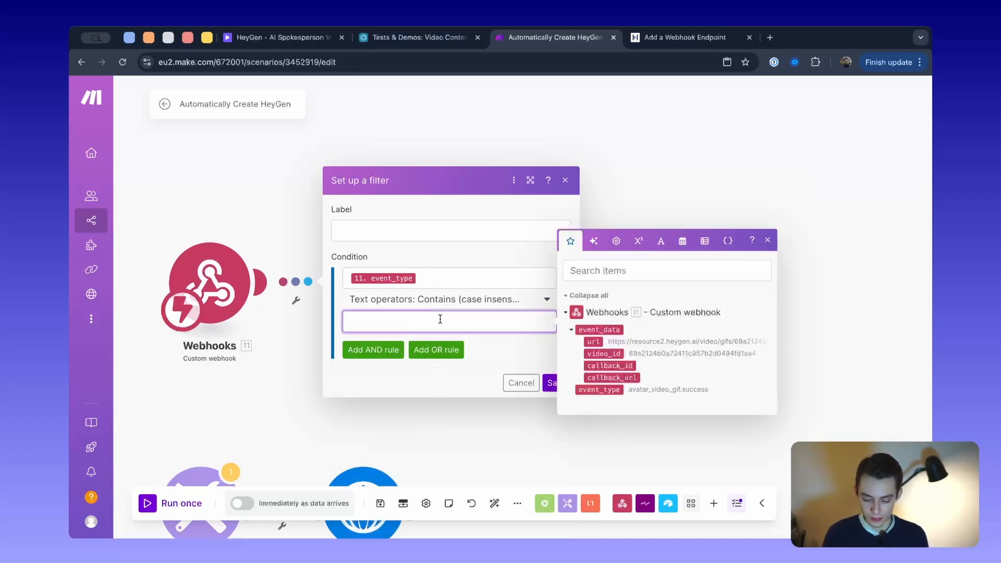
{"action": "type", "text": "suce"}
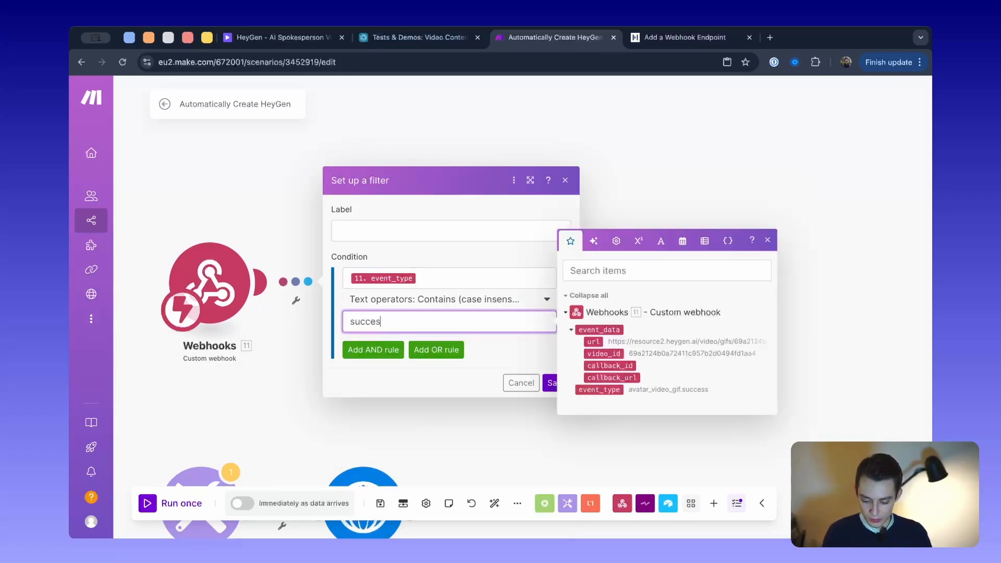
{"action": "left_click", "coordinate": [513, 356]}
{"action": "left_click", "coordinate": [548, 383]}
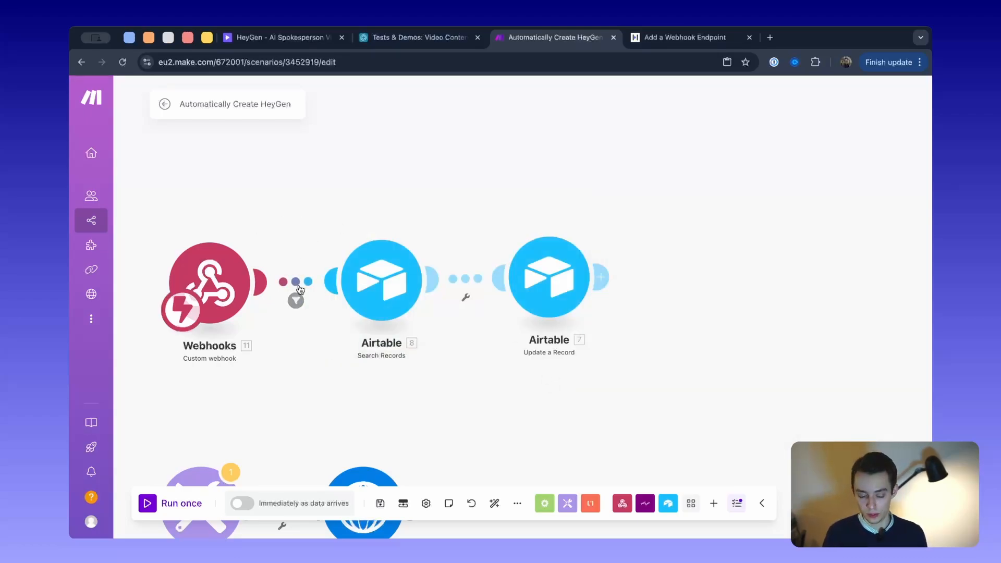
Review the Search Records module's Video ID formula and record limit without changing them
{"action": "left_click", "coordinate": [381, 280]}
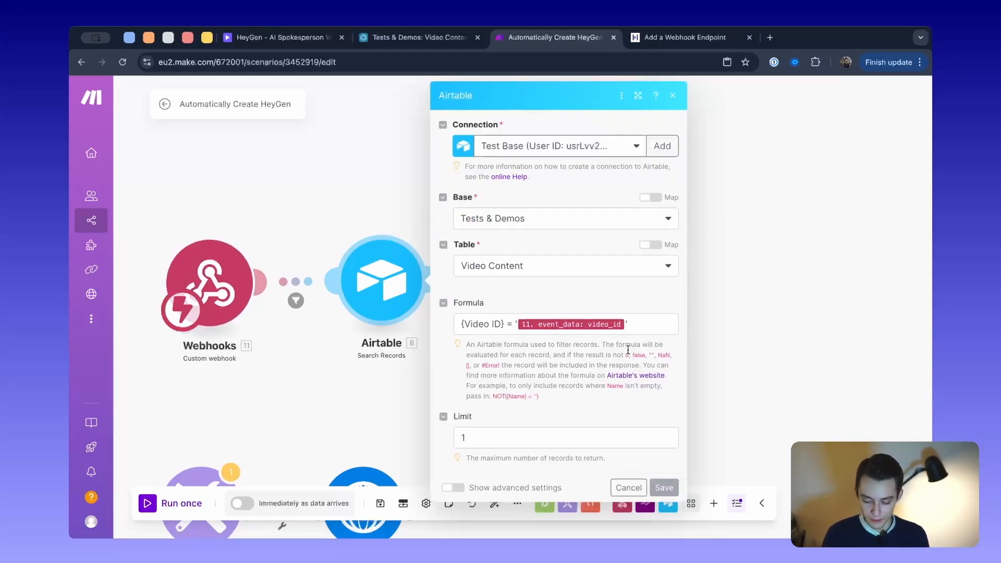
{"action": "scroll", "coordinate": [623, 311], "scroll_direction": "down", "scroll_amount": 4}
{"action": "left_click", "coordinate": [629, 372]}
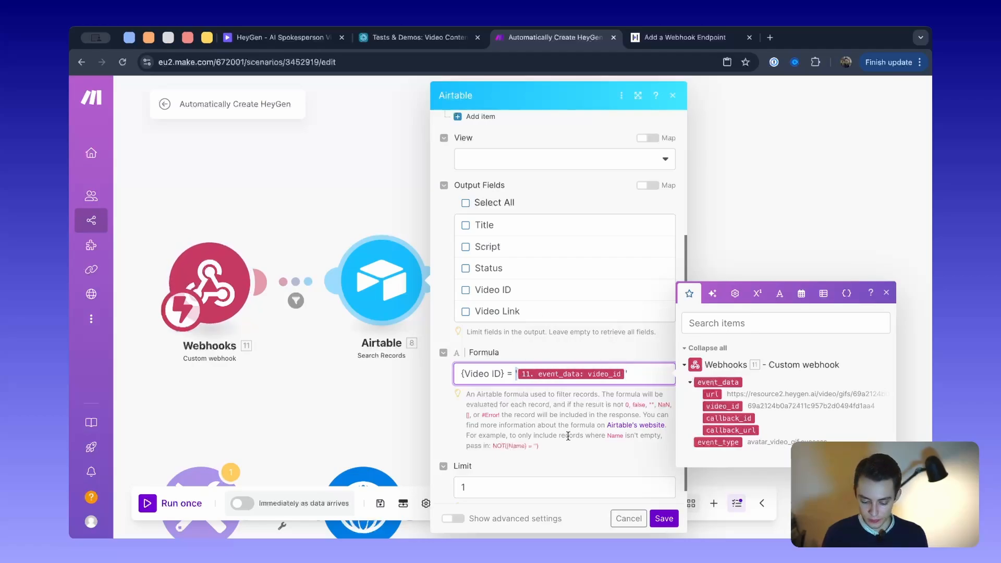
{"action": "key", "text": "Tab"}
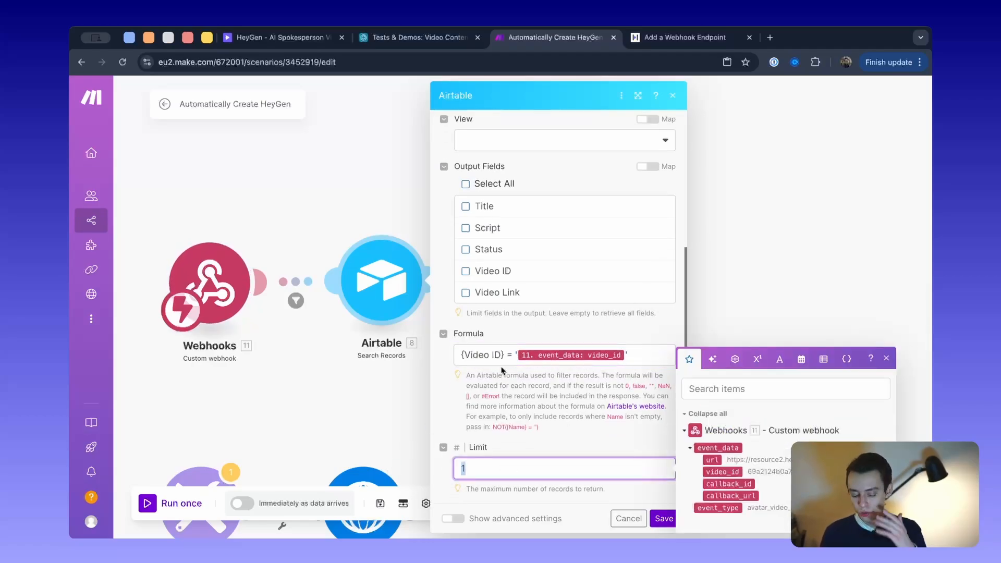
{"action": "left_click", "coordinate": [330, 377]}
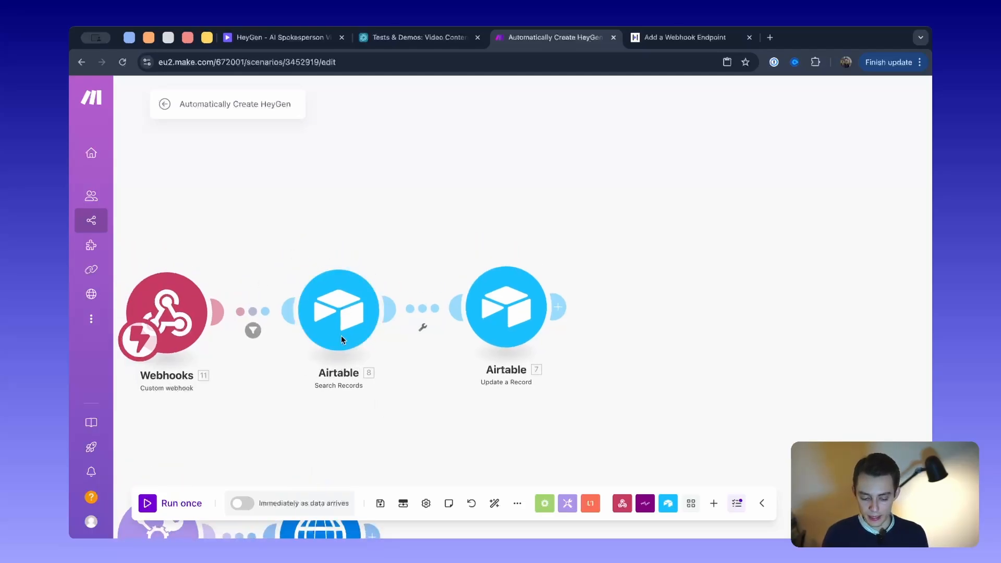
Review the Update a Record module's Record ID, Status and Video Link mappings, and check the Video Link column in Airtable's Video Content table
{"action": "left_click", "coordinate": [495, 298]}
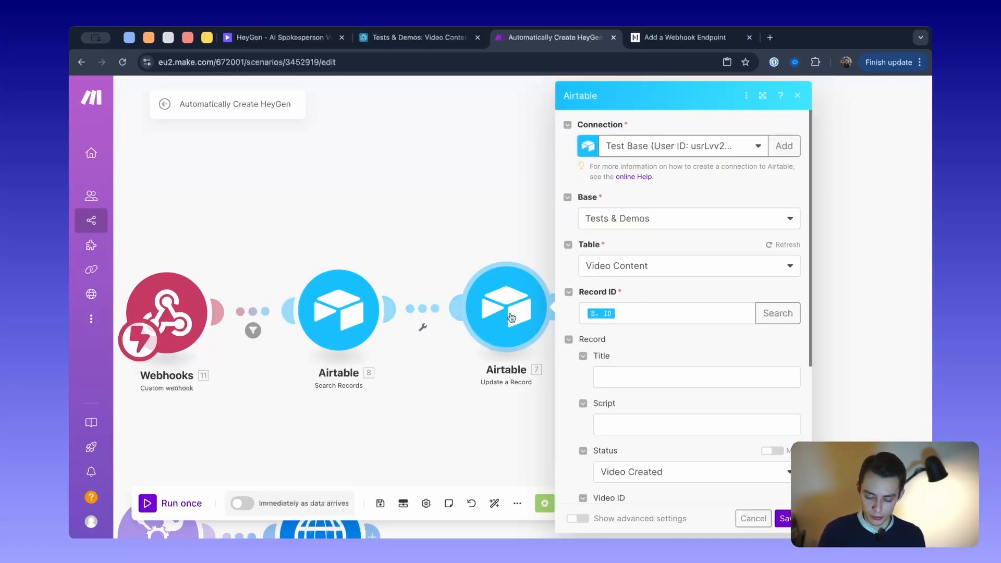
{"action": "left_click", "coordinate": [691, 313]}
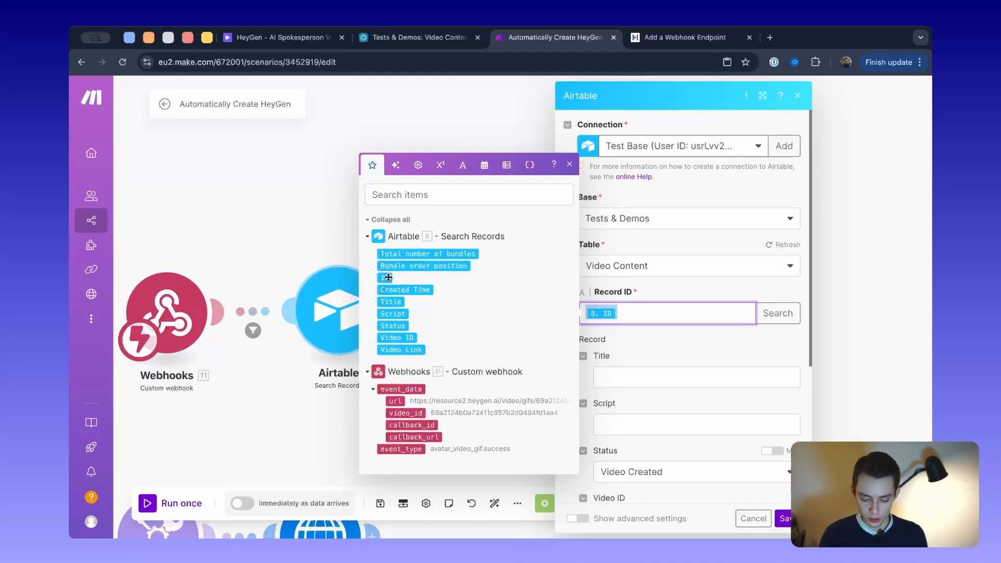
{"action": "left_click", "coordinate": [702, 344]}
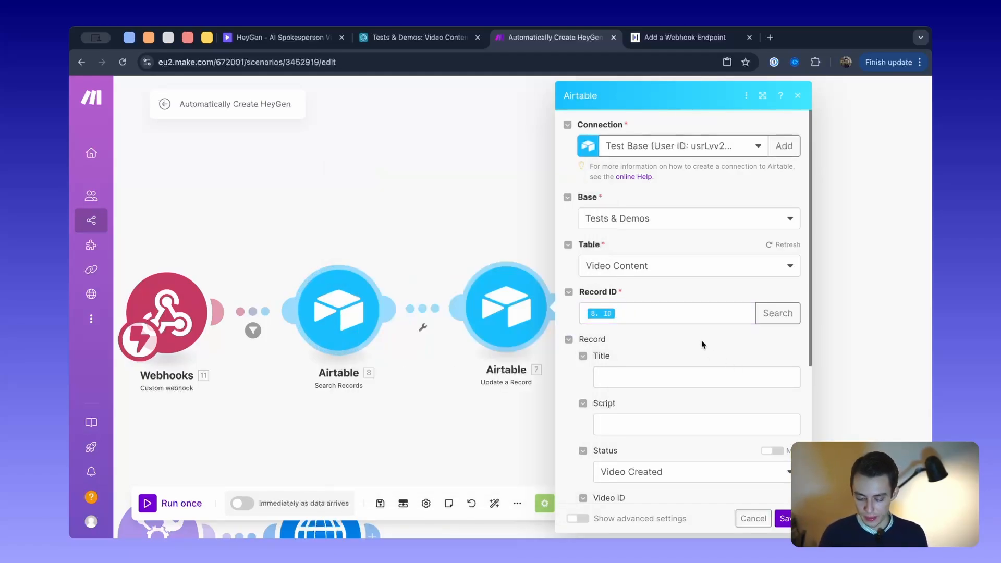
{"action": "scroll", "coordinate": [702, 344], "scroll_direction": "down", "scroll_amount": 3}
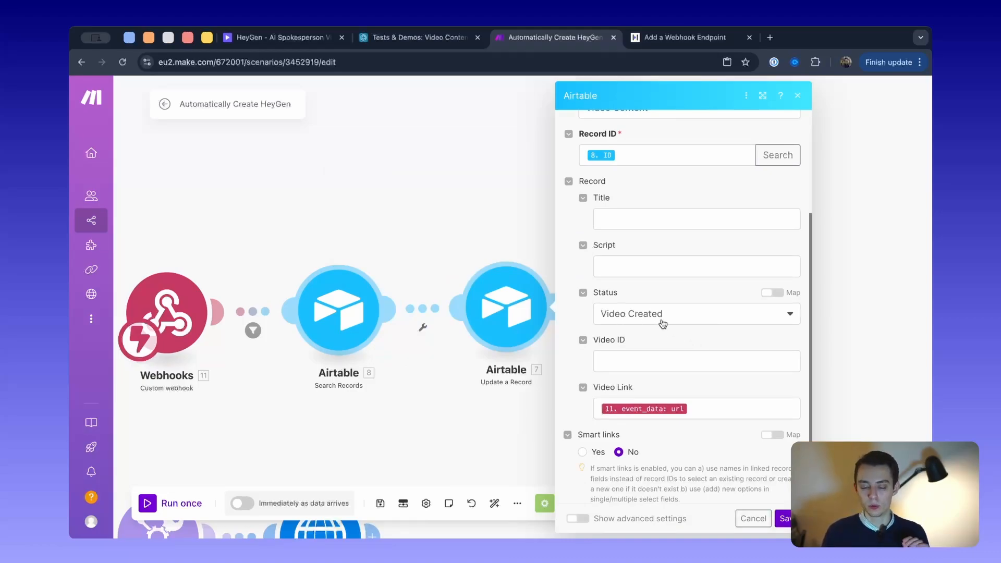
{"action": "scroll", "coordinate": [662, 324], "scroll_direction": "down", "scroll_amount": 1}
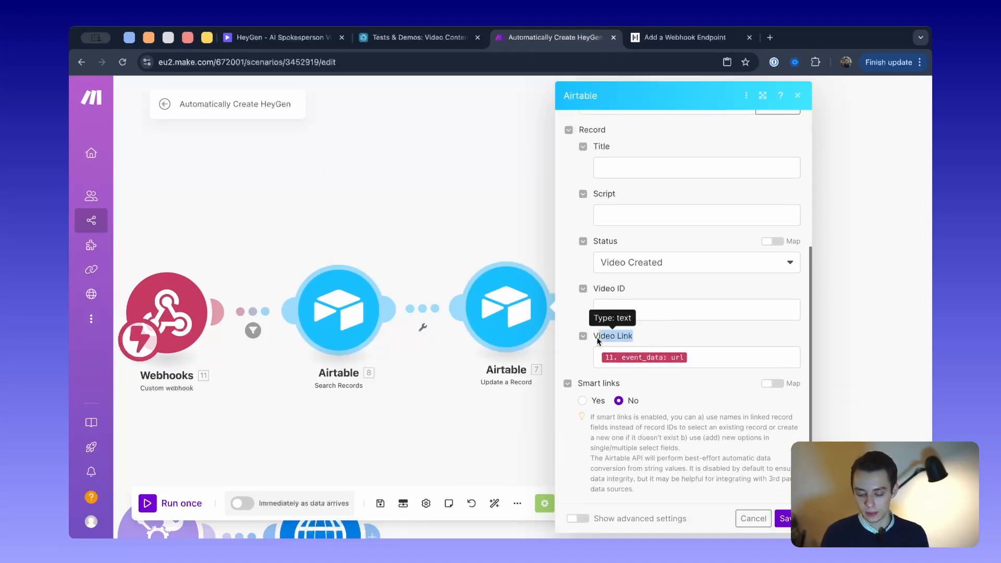
{"action": "left_click", "coordinate": [718, 364]}
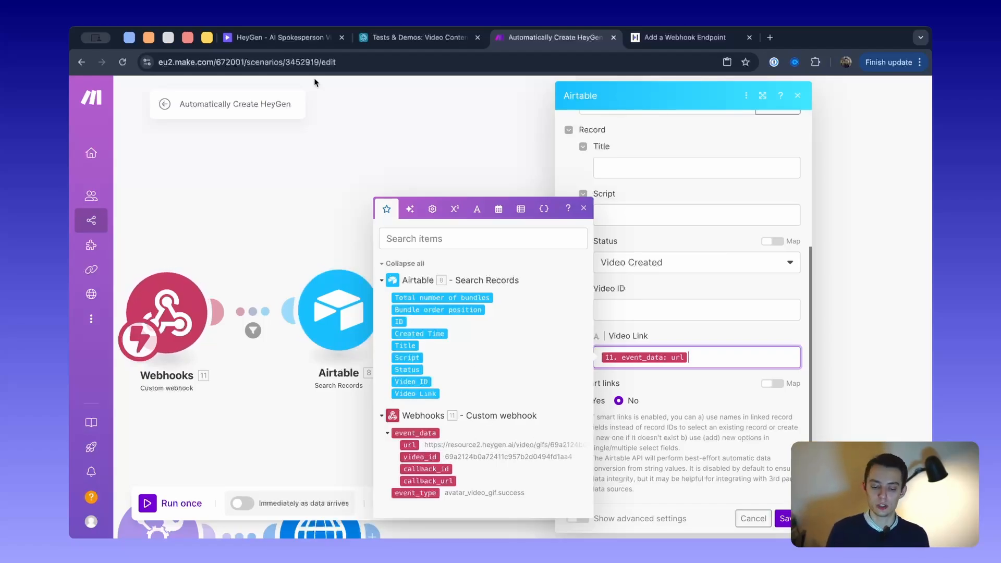
{"action": "left_click", "coordinate": [374, 39]}
{"action": "left_click", "coordinate": [743, 182]}
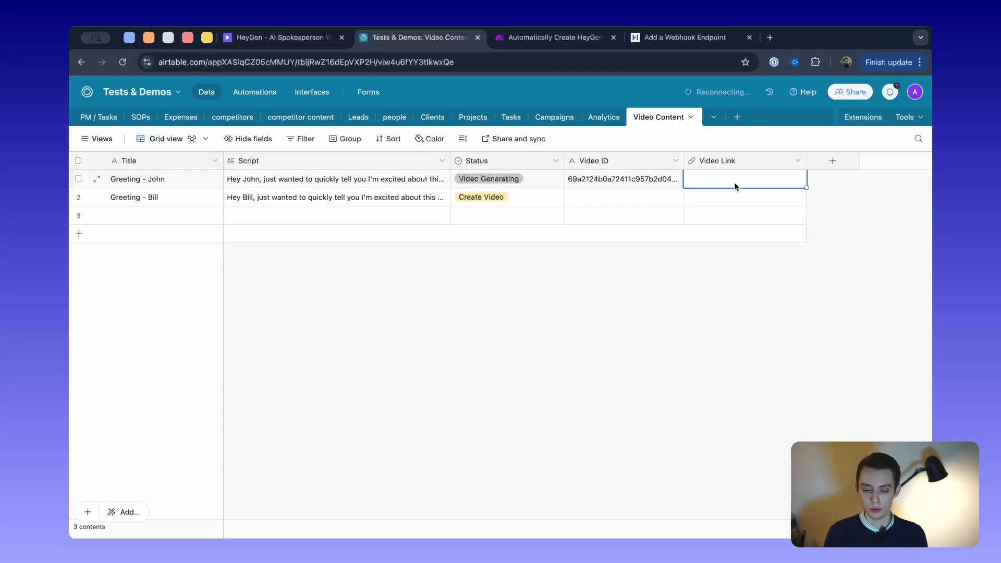
{"action": "left_click", "coordinate": [263, 38]}
{"action": "left_click", "coordinate": [333, 255]}
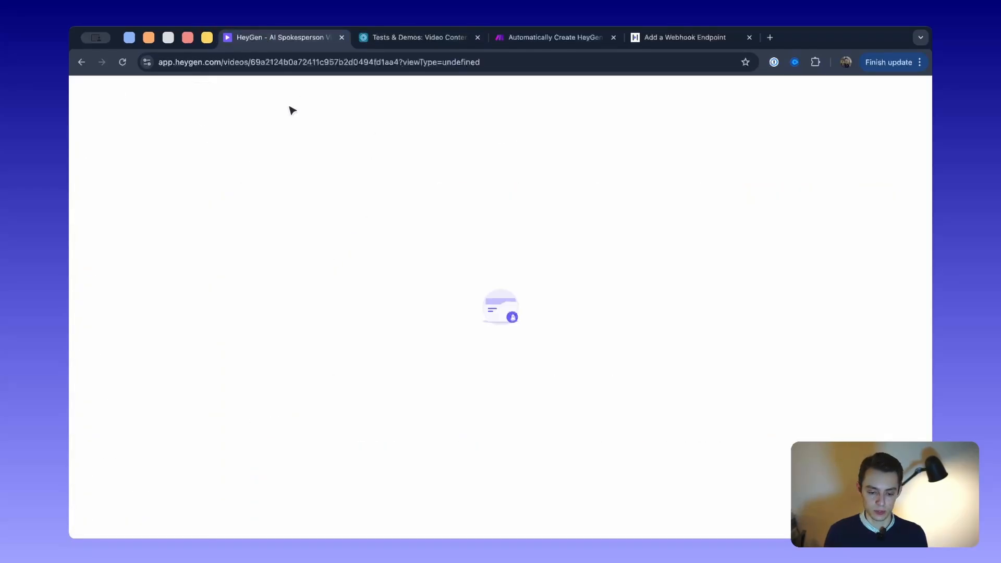
{"action": "left_click_drag", "start_coordinate": [158, 62], "coordinate": [424, 60]}
{"action": "left_click", "coordinate": [297, 62]}
{"action": "left_click", "coordinate": [230, 62]}
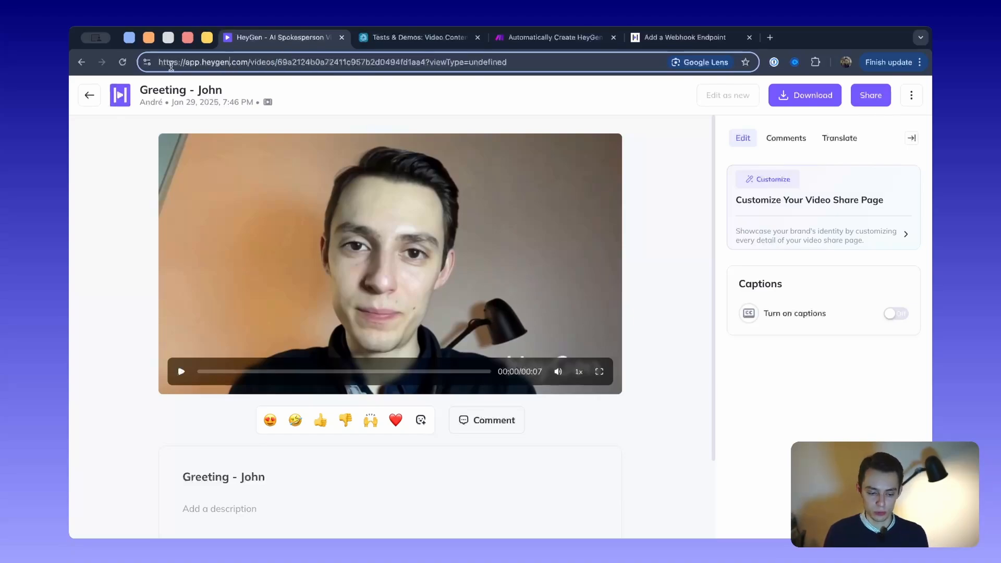
{"action": "left_click_drag", "start_coordinate": [159, 62], "coordinate": [264, 62]}
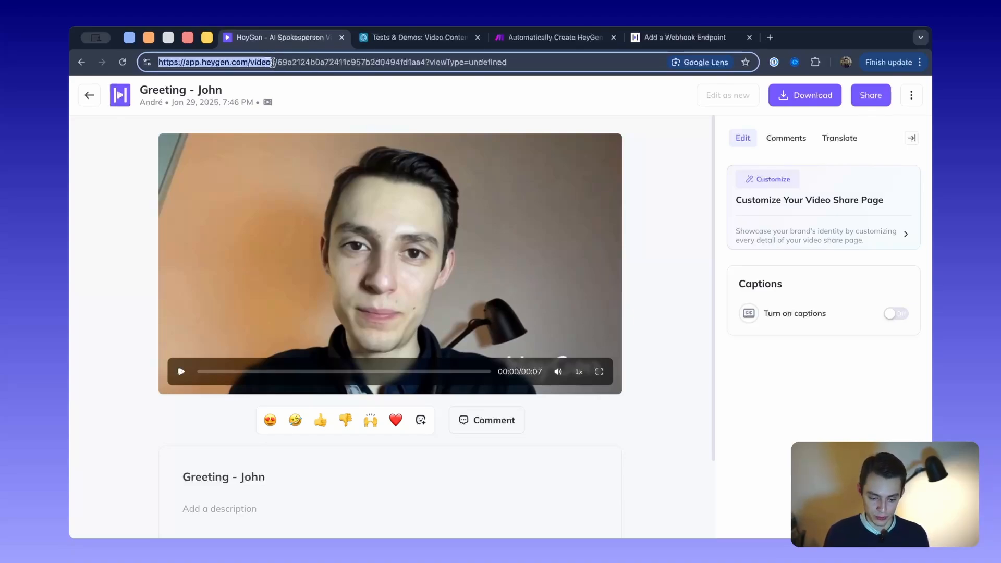
In Airtable's Video Content table, start a new field named URL with the Formula field type
{"action": "left_click", "coordinate": [417, 37]}
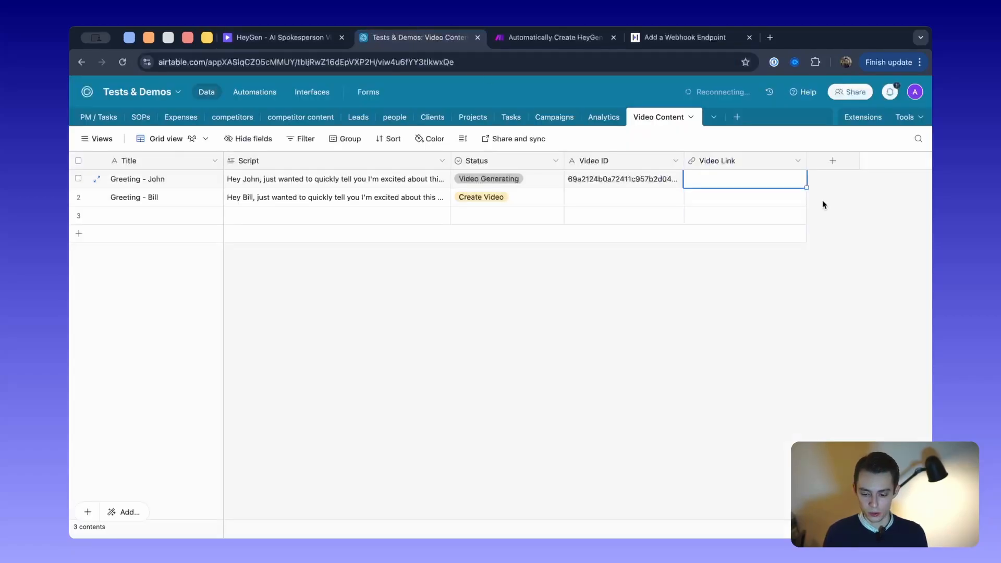
{"action": "left_click", "coordinate": [833, 161]}
{"action": "type", "text": "URL"}
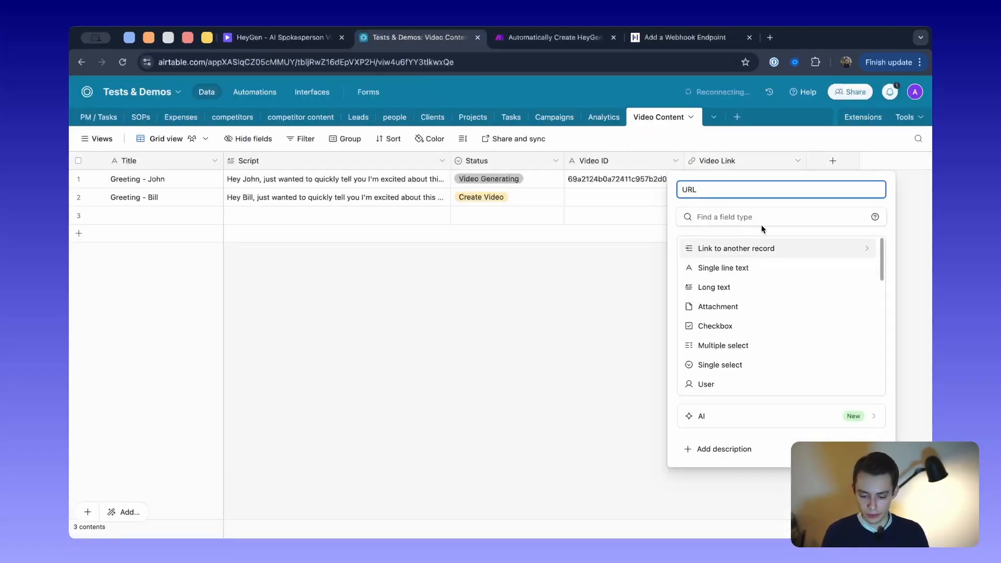
{"action": "scroll", "coordinate": [753, 284], "scroll_direction": "down", "scroll_amount": 4}
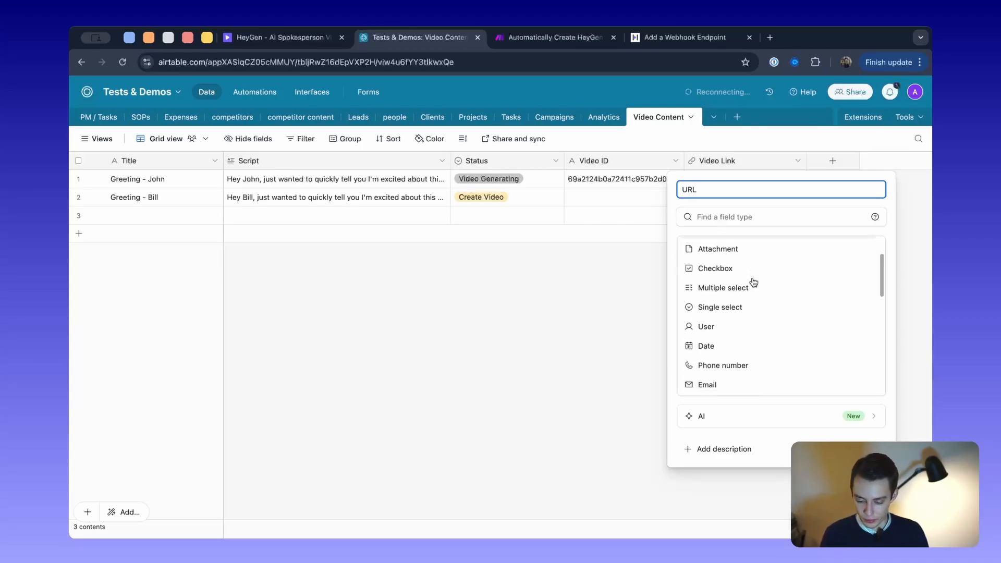
{"action": "scroll", "coordinate": [753, 282], "scroll_direction": "down", "scroll_amount": 5}
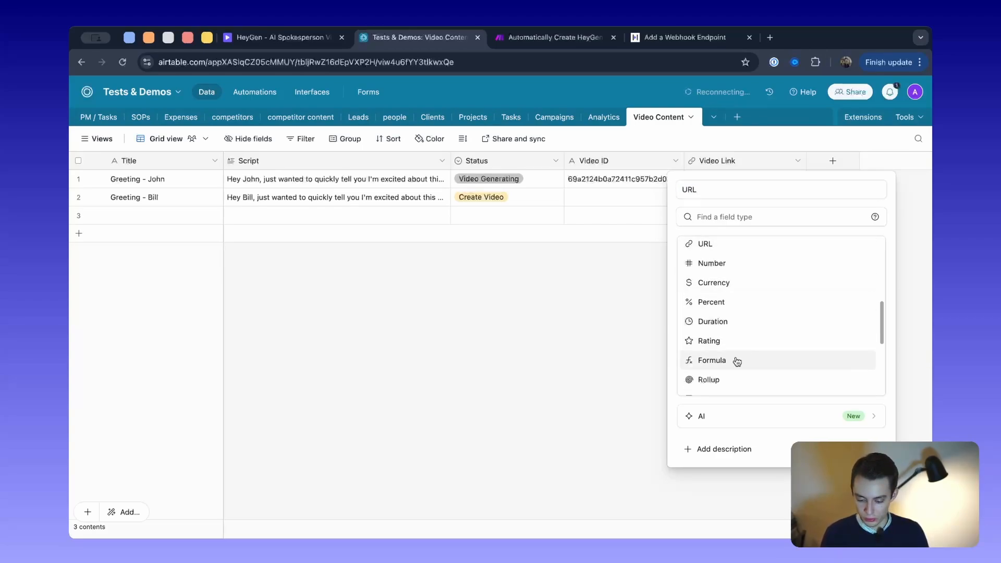
{"action": "left_click", "coordinate": [733, 360]}
{"action": "left_click", "coordinate": [736, 292]}
{"action": "type", "text": "\""}
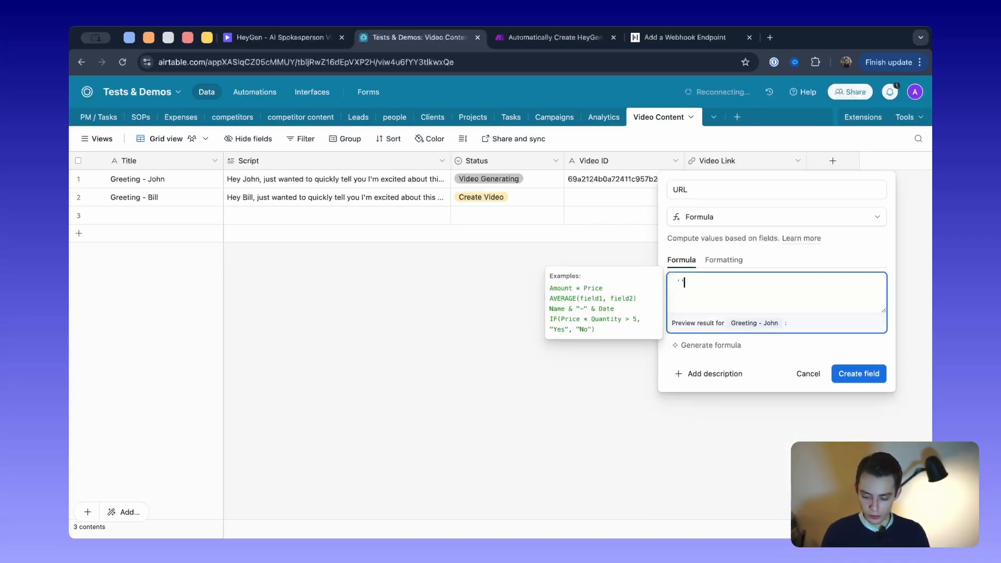
{"action": "type", "text": "https://app.heygen.com/videos"}
{"action": "key", "text": "Right"}
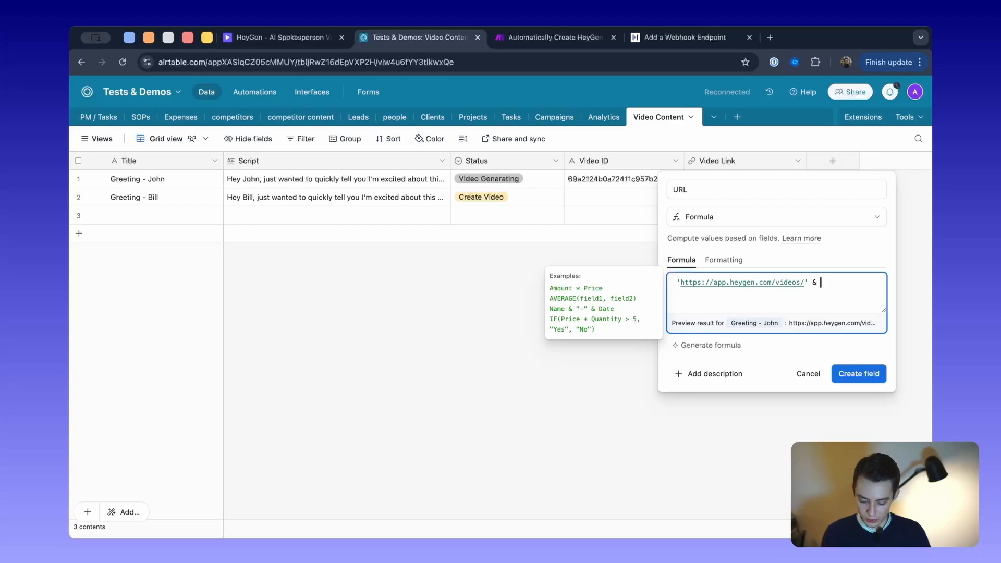
{"action": "type", "text": "{"}
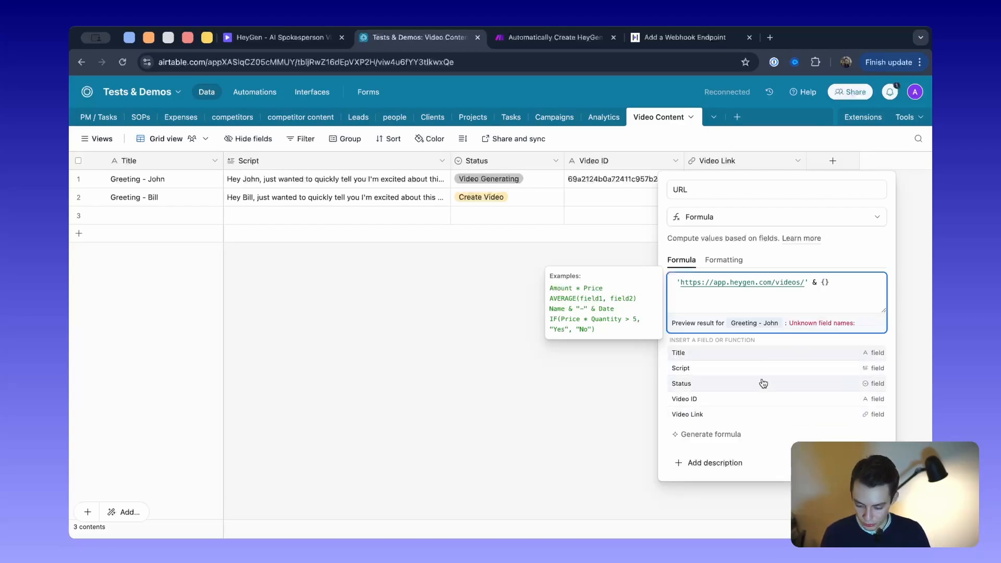
{"action": "left_click", "coordinate": [758, 399]}
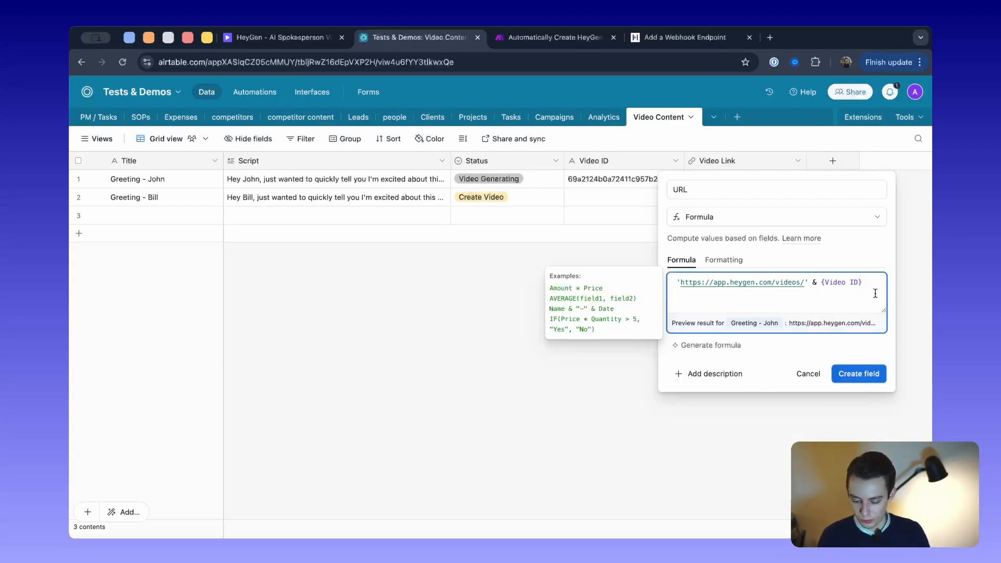
{"action": "left_click", "coordinate": [856, 377]}
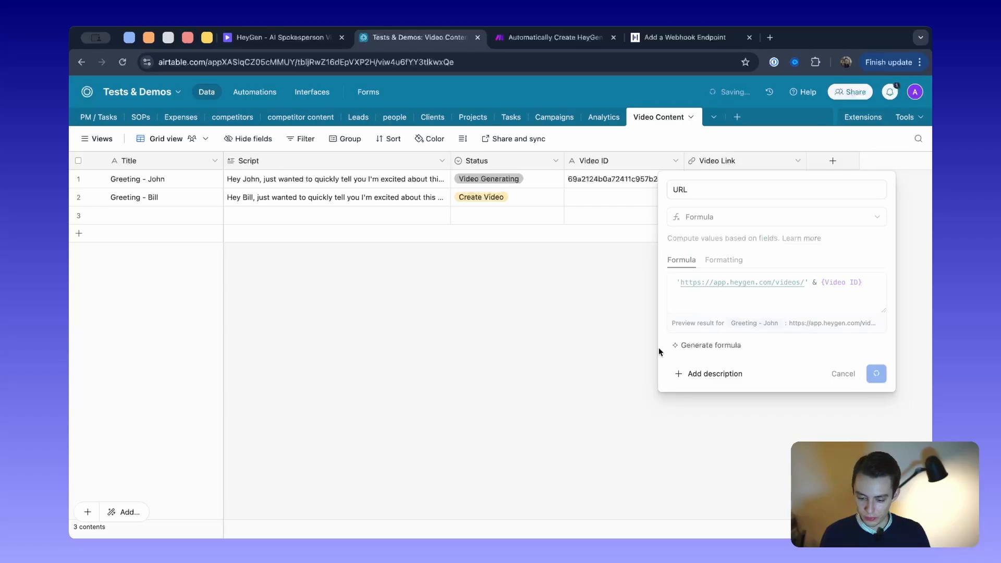
Widen the new URL column in the Video Content table to show more of the video addresses
{"action": "scroll", "coordinate": [840, 194], "scroll_direction": "right", "scroll_amount": 2}
{"action": "left_click_drag", "start_coordinate": [843, 160], "coordinate": [931, 160]}
{"action": "scroll", "coordinate": [760, 203], "scroll_direction": "right", "scroll_amount": 2}
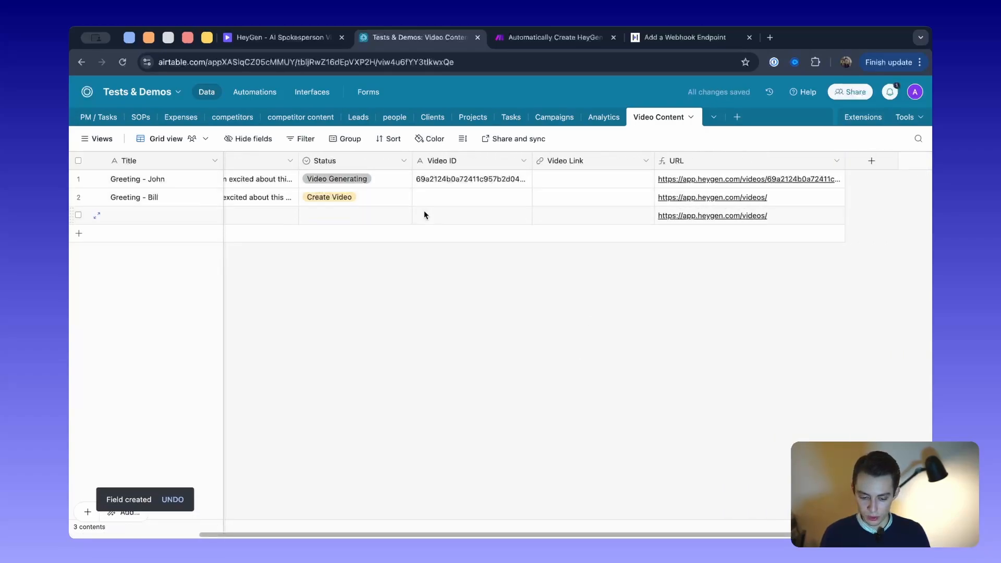
{"action": "left_click", "coordinate": [426, 216]}
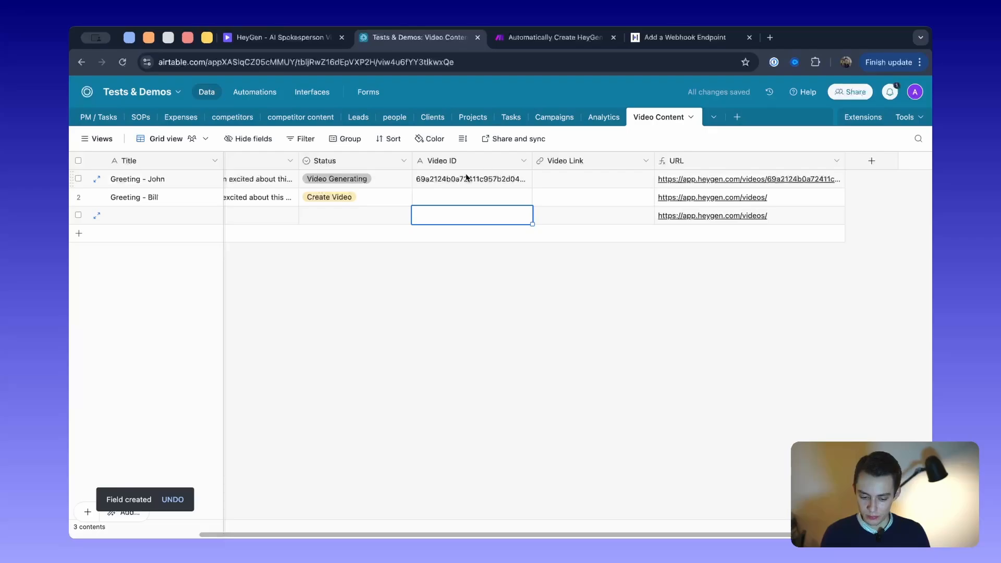
Compare the HeyGen video page, the Update a Record module's Video Link mapping and Airtable's link columns, and open HeyGen's Add a Webhook Endpoint documentation
{"action": "left_click", "coordinate": [245, 37]}
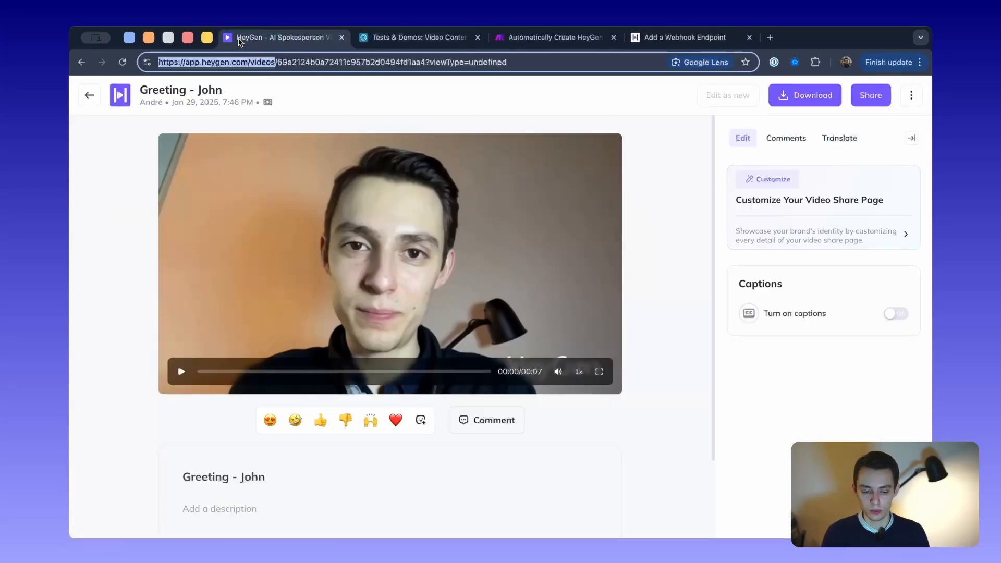
{"action": "scroll", "coordinate": [475, 302], "scroll_direction": "left", "scroll_amount": 5}
{"action": "left_click", "coordinate": [514, 41]}
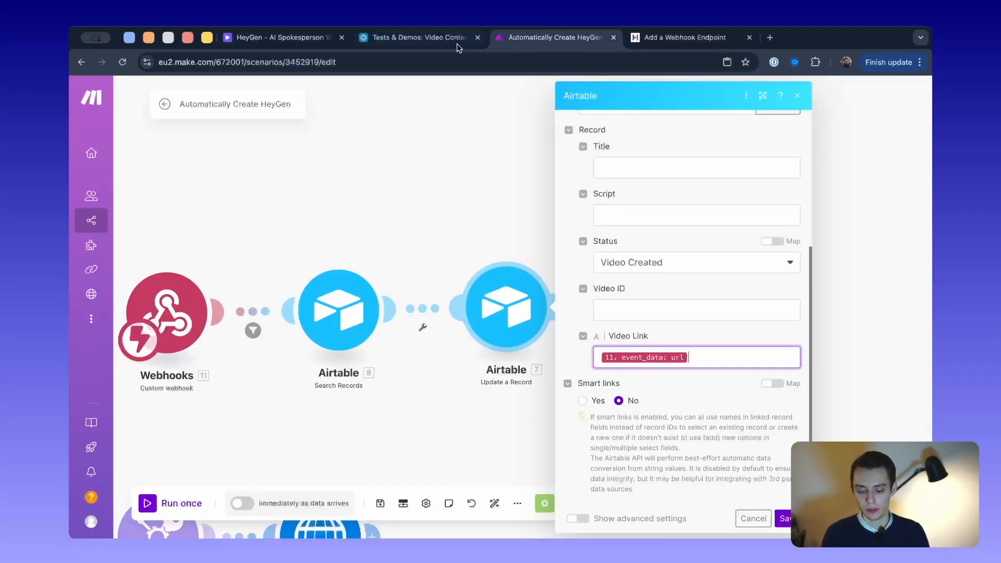
{"action": "left_click", "coordinate": [421, 44]}
{"action": "scroll", "coordinate": [563, 201], "scroll_direction": "left", "scroll_amount": 5}
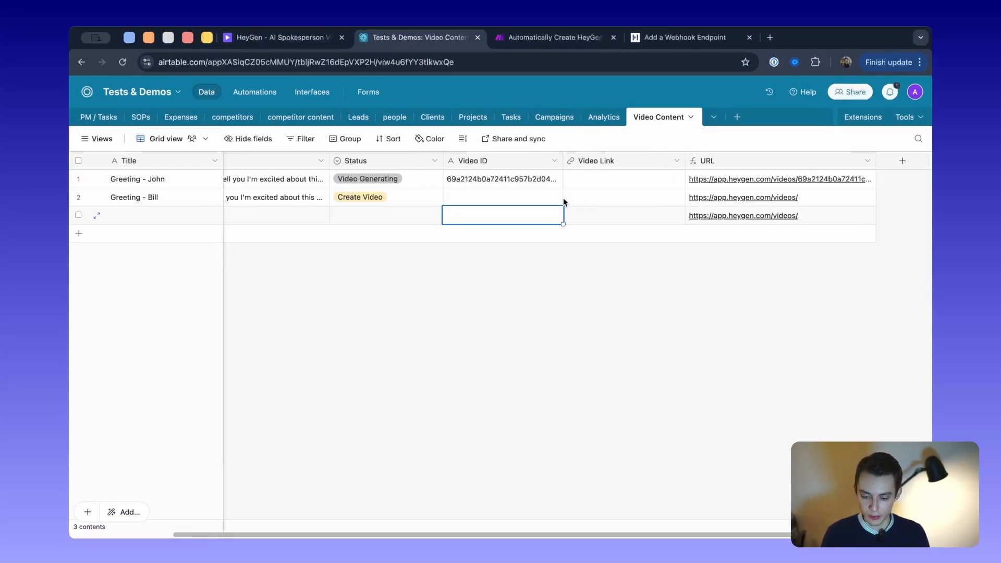
{"action": "left_click", "coordinate": [699, 38]}
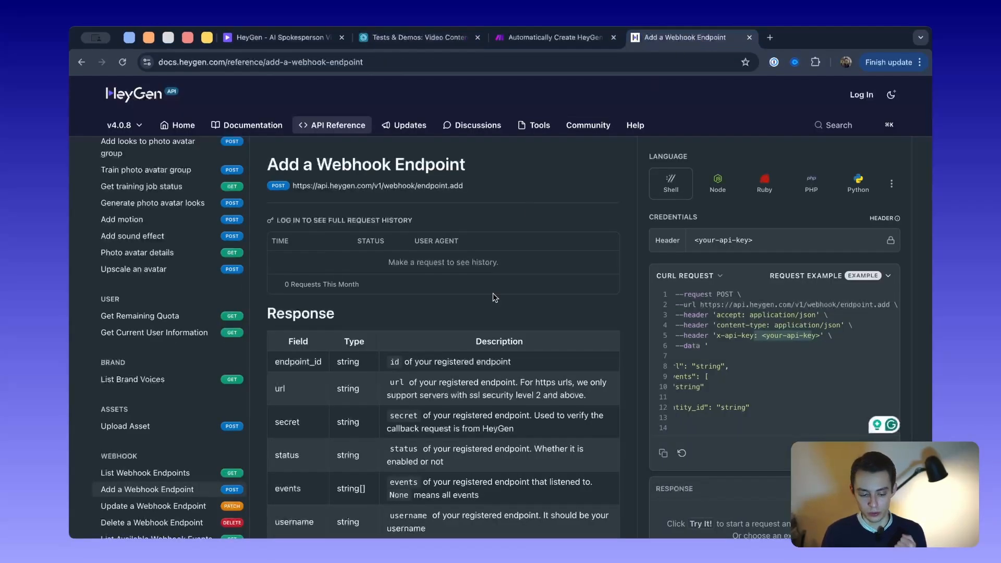
Return to the Make scenario and save the Airtable Update a Record module with event_data: url mapped to Video Link
{"action": "left_click", "coordinate": [420, 39]}
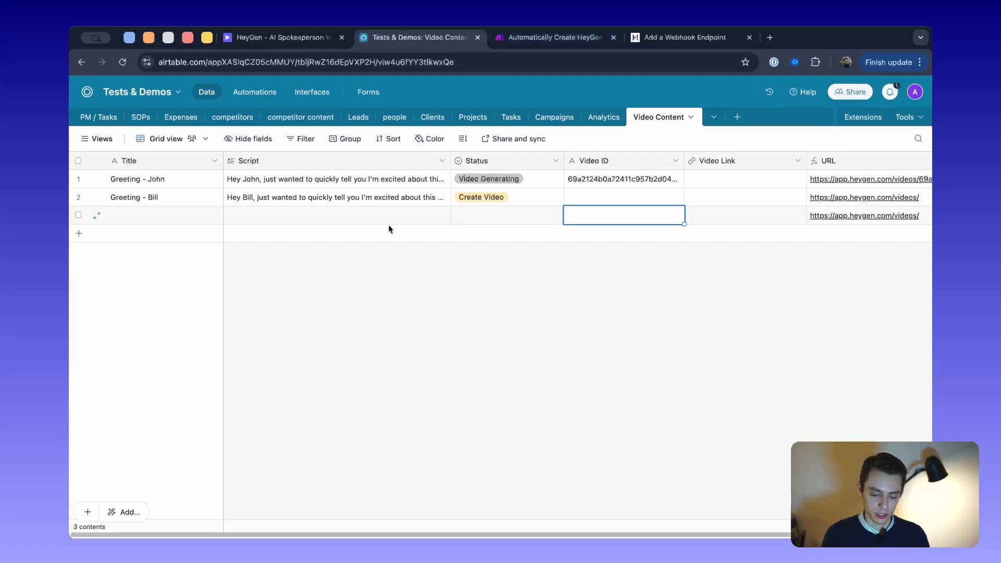
{"action": "left_click", "coordinate": [543, 38]}
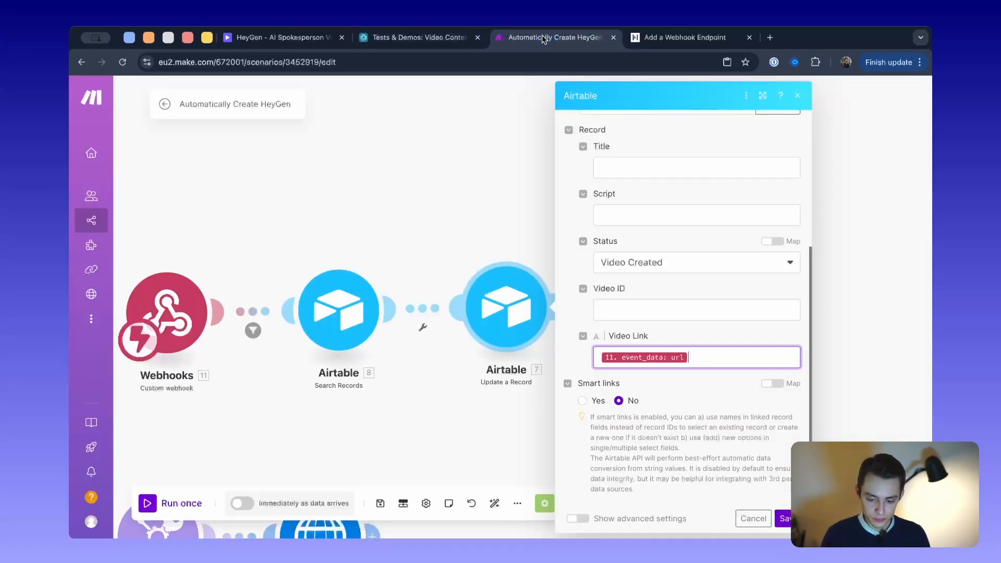
{"action": "left_click", "coordinate": [785, 518]}
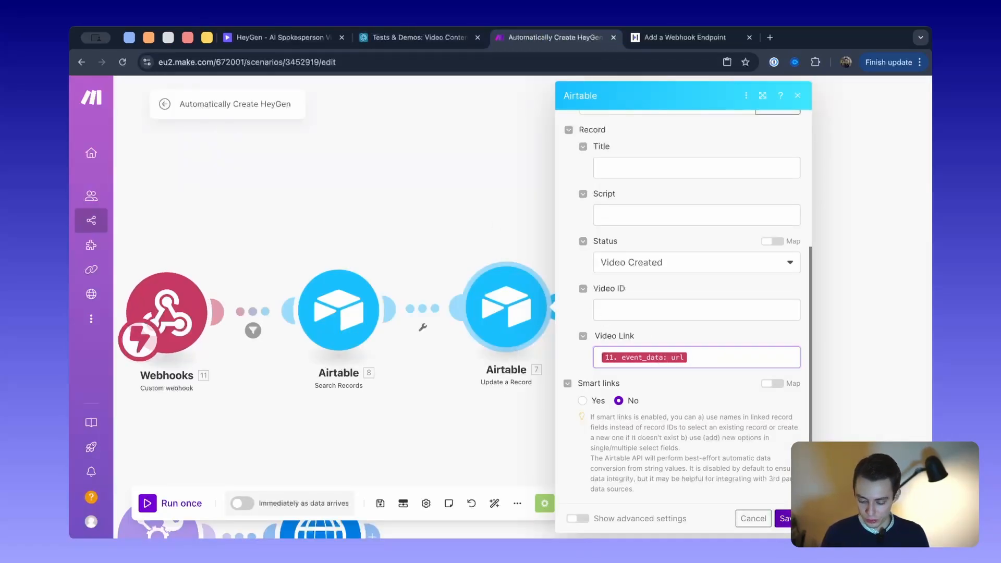
Activate the scenario to run immediately as data arrives, and switch its scheduling back off
{"action": "scroll", "coordinate": [624, 398], "scroll_direction": "down", "scroll_amount": 1}
{"action": "scroll", "coordinate": [625, 398], "scroll_direction": "down", "scroll_amount": 2}
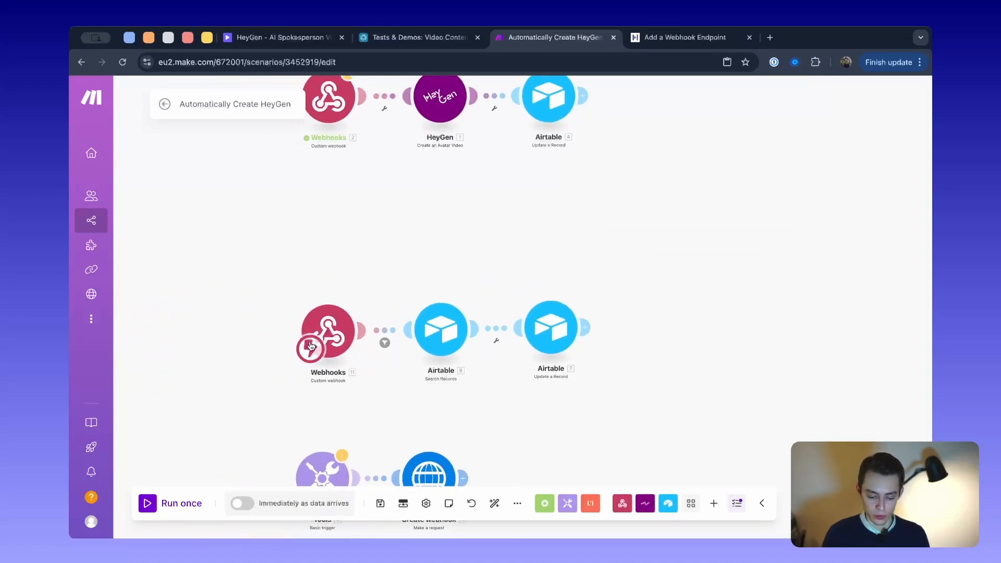
{"action": "left_click", "coordinate": [245, 504]}
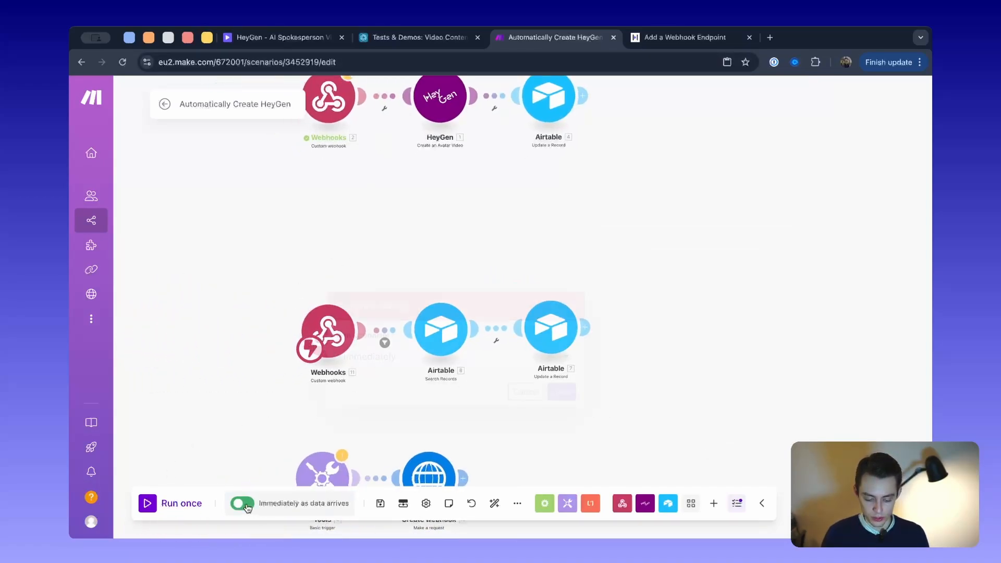
{"action": "left_click", "coordinate": [555, 390]}
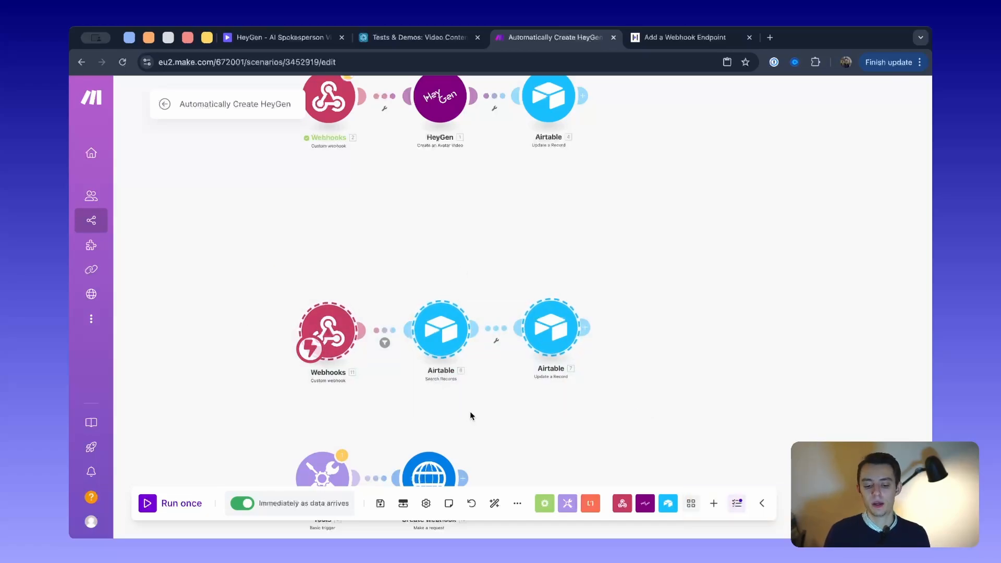
{"action": "left_click", "coordinate": [242, 503]}
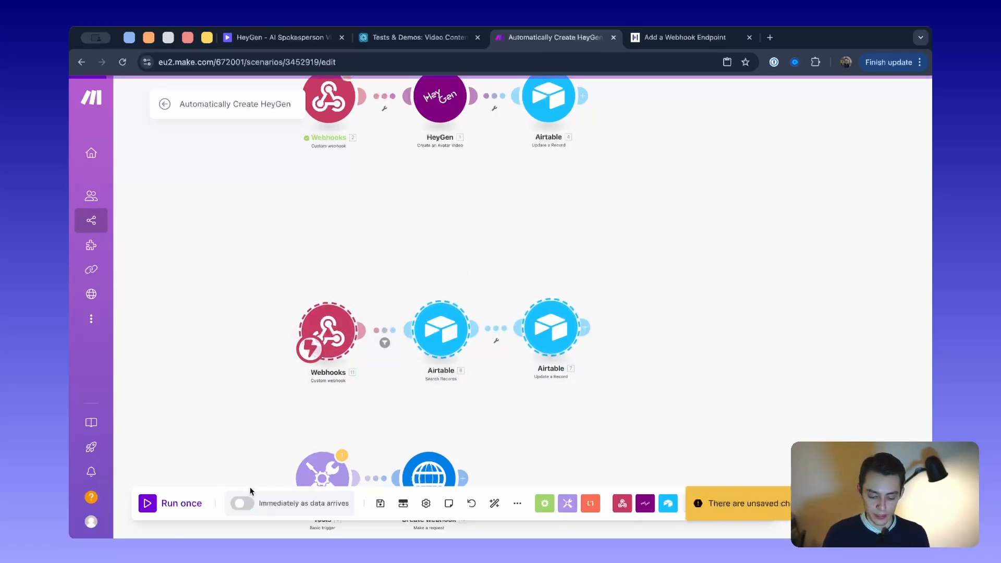
{"action": "left_click_drag", "start_coordinate": [393, 275], "coordinate": [379, 320]}
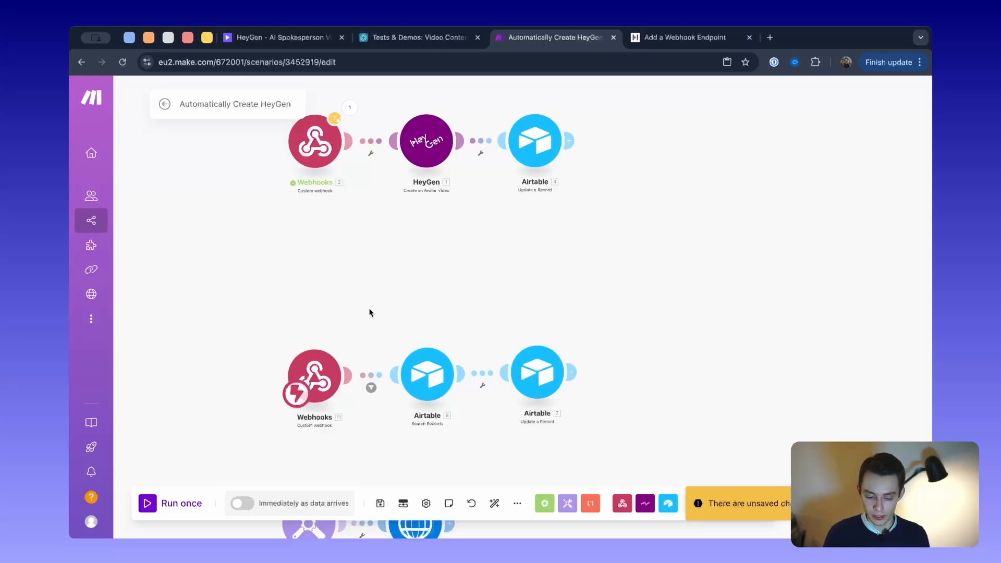